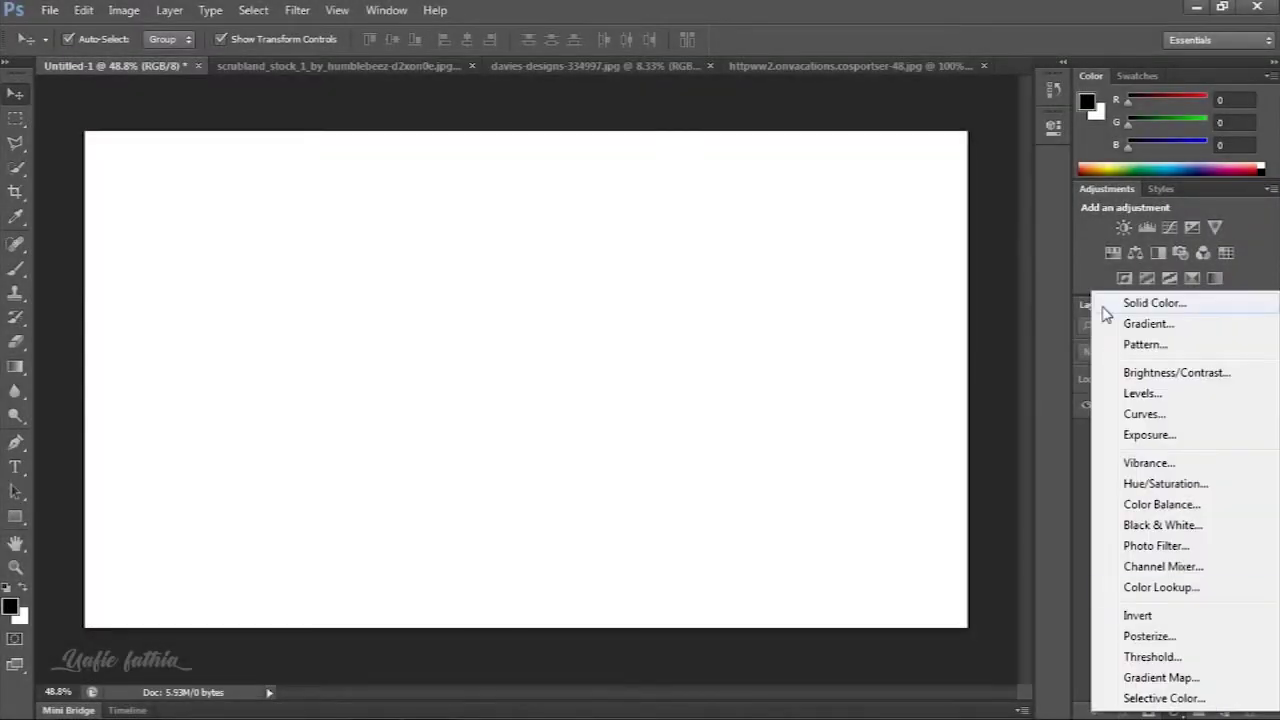
# Add a dark slate-blue (#3c4c58) Solid Color fill layer over the blank canvas
pyautogui.click(1106, 308)
pyautogui.click(1026, 447)
pyautogui.click(836, 508)
pyautogui.moveTo(840, 501); pyautogui.dragTo(861, 501)
pyautogui.click(1210, 332)
# Drag the pinkish sunset sky photo into the composition as Layer 1
pyautogui.press('v')
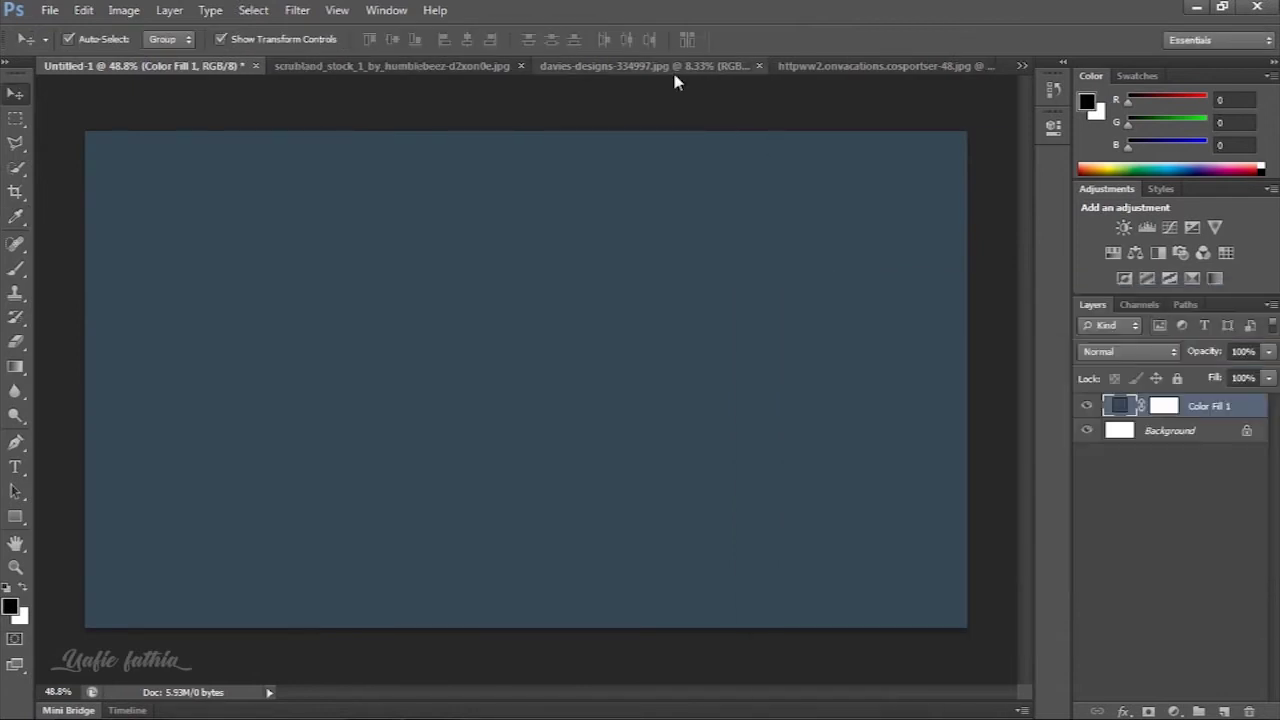
pyautogui.click(660, 66)
pyautogui.moveTo(594, 257); pyautogui.dragTo(491, 286)
# Scale the sky layer up and raise it to show the darker clouds
pyautogui.scroll(-3, 495, 290)
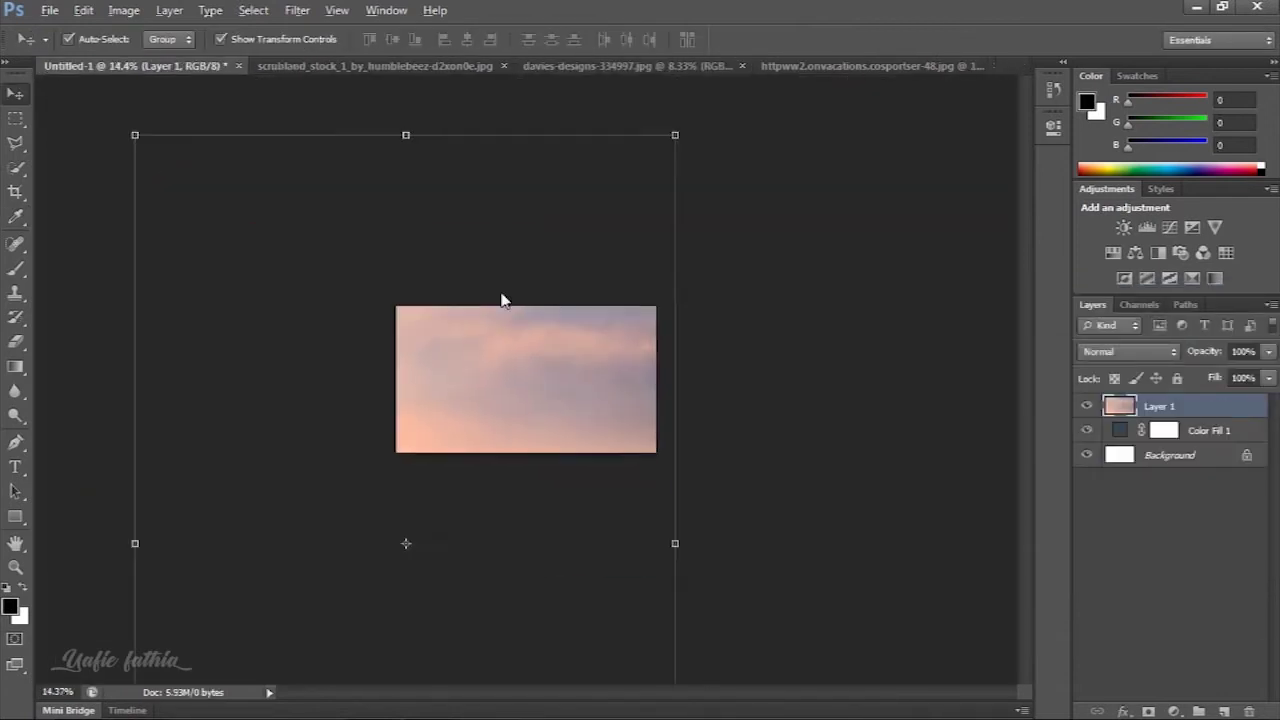
pyautogui.scroll(-2, 503, 300)
pyautogui.moveTo(629, 209); pyautogui.dragTo(575, 320)
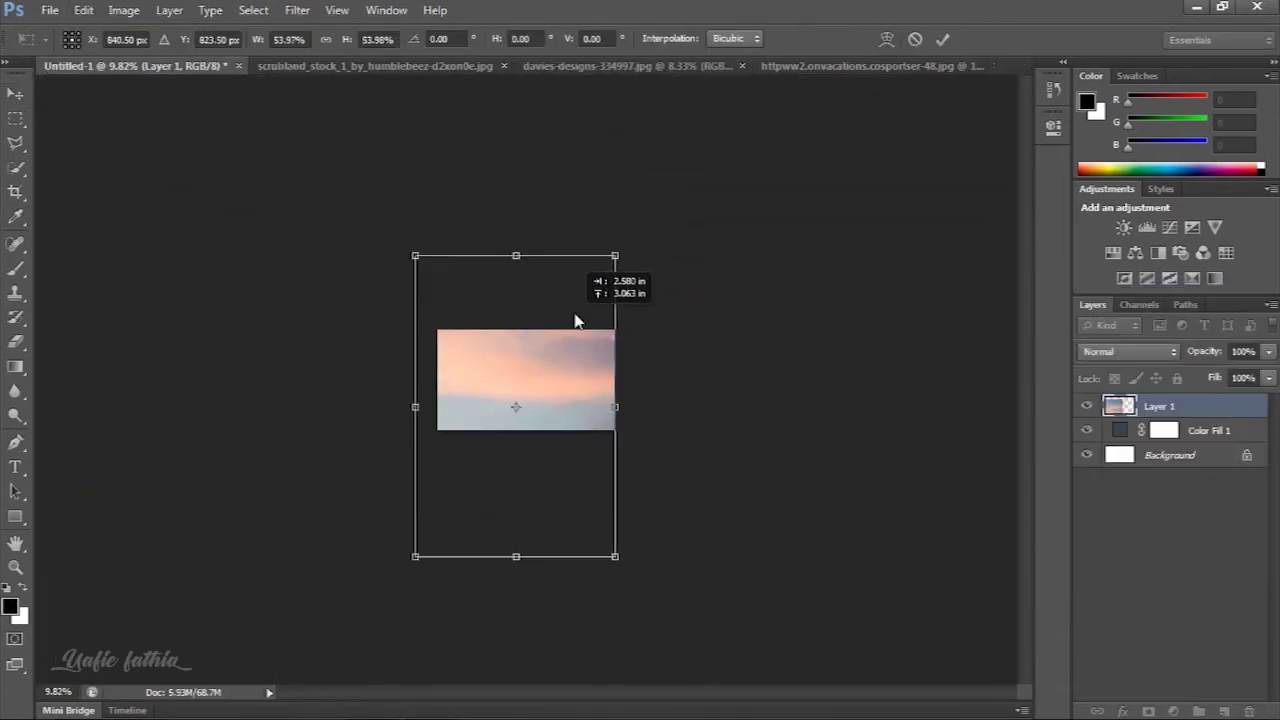
pyautogui.moveTo(575, 320); pyautogui.dragTo(584, 202)
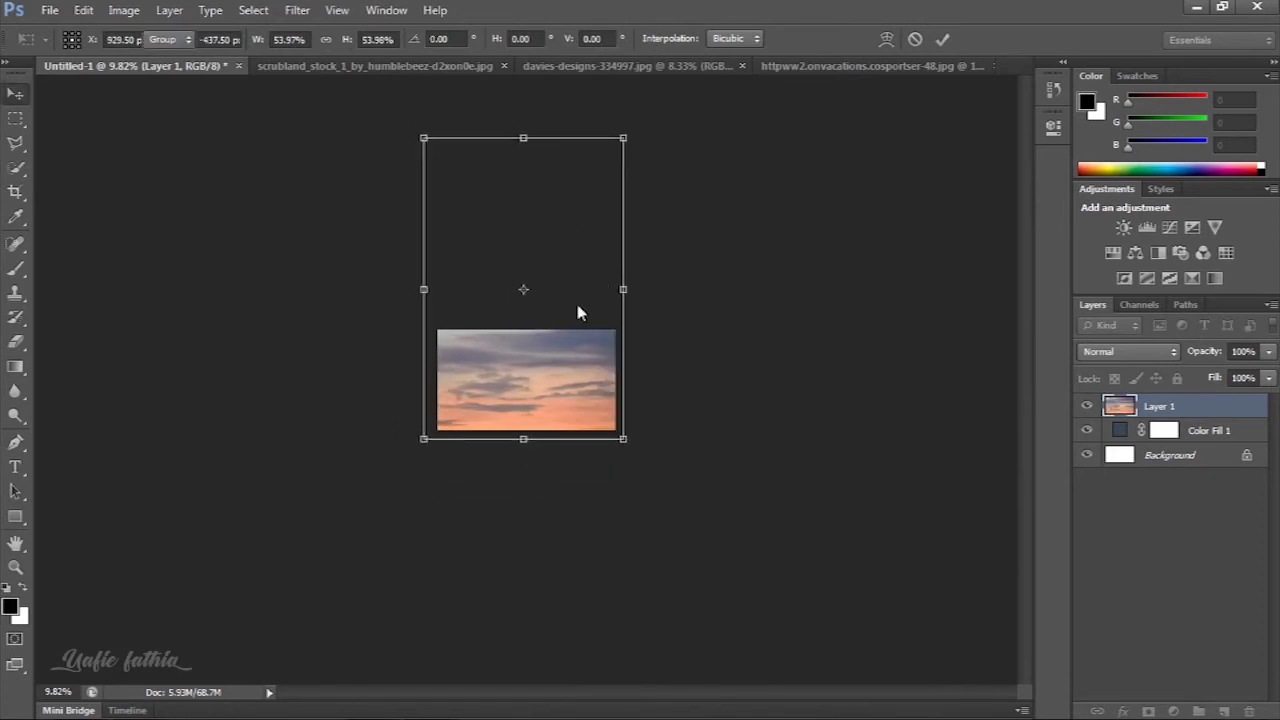
pyautogui.press('Return')
# Set Layer 1's blend mode to Multiply to darken the composite
pyautogui.scroll(5, 527, 355)
pyautogui.click(1128, 351)
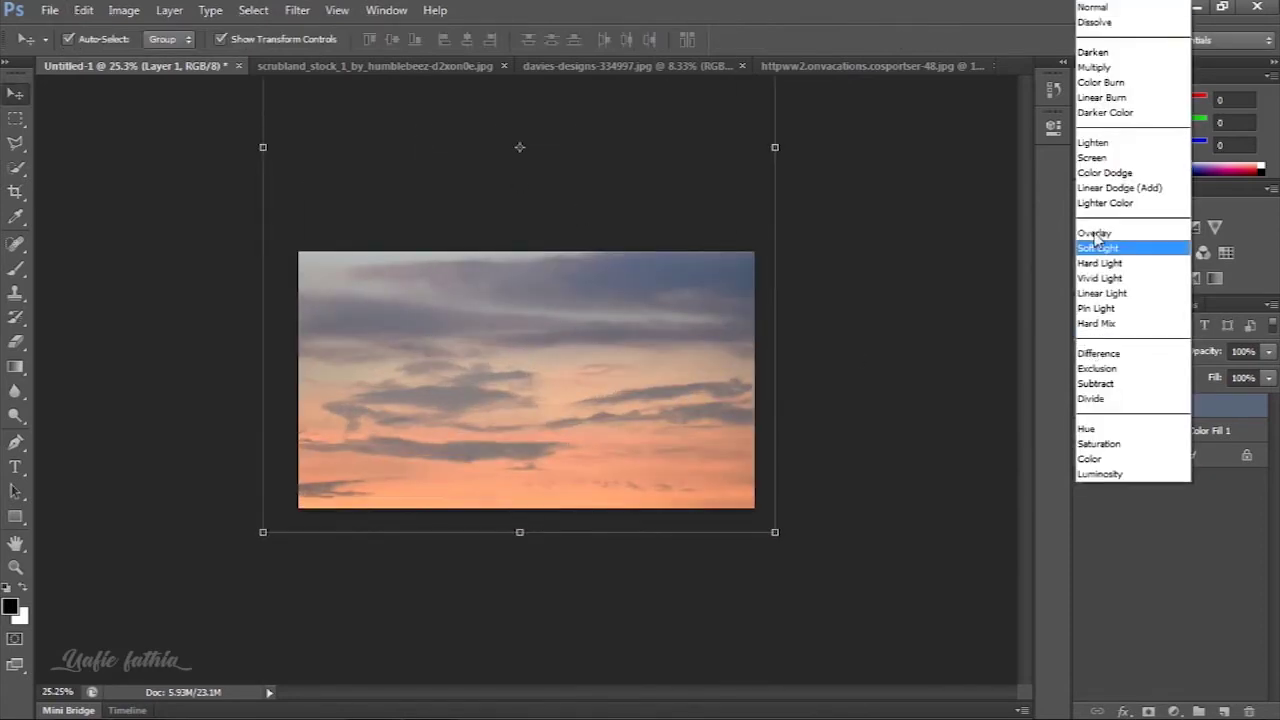
pyautogui.click(1110, 68)
pyautogui.hotkey('ctrl', '0')
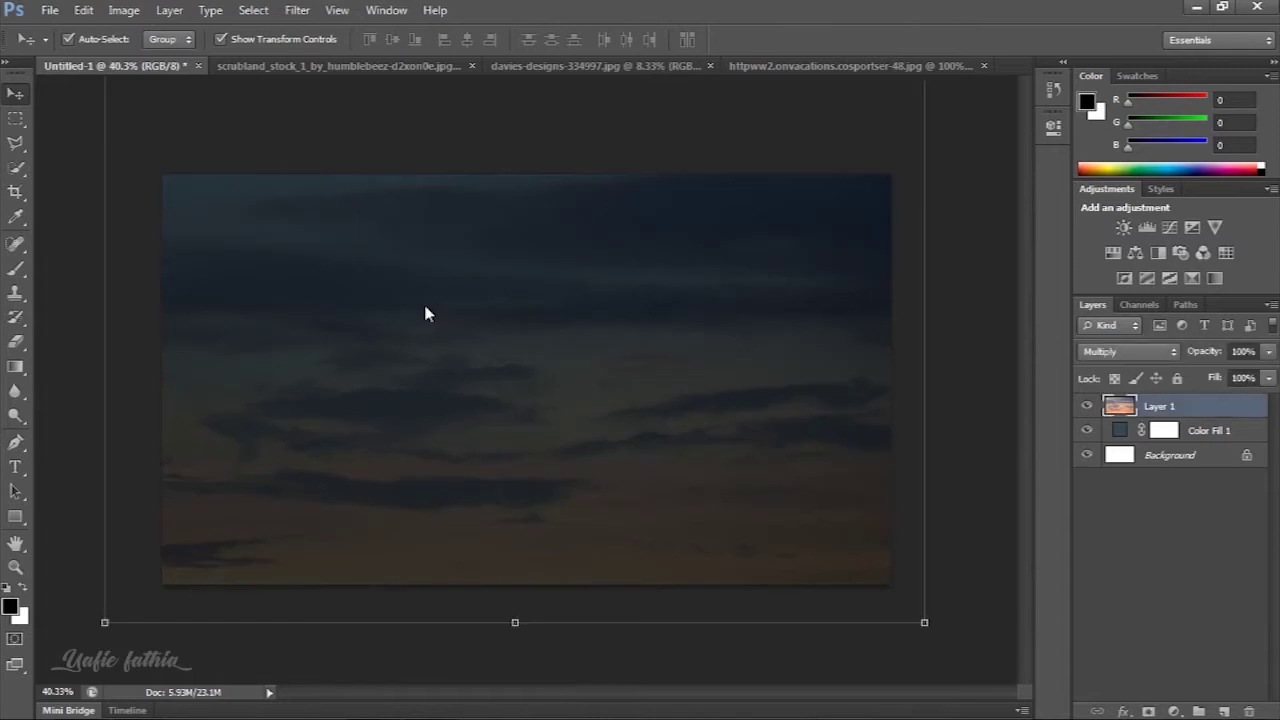
# Bring the scrubland photo in as Layer 2 and scale it to cover the canvas
pyautogui.click(385, 66)
pyautogui.moveTo(571, 337)
pyautogui.mouseDown()
pyautogui.moveTo(194, 77)
pyautogui.moveTo(536, 373)
pyautogui.mouseUp()
pyautogui.hotkey('ctrl', '0')
pyautogui.moveTo(768, 152)
pyautogui.mouseDown()
pyautogui.moveTo(700, 270)
pyautogui.moveTo(613, 268)
pyautogui.mouseUp()
pyautogui.moveTo(546, 377); pyautogui.dragTo(580, 373)
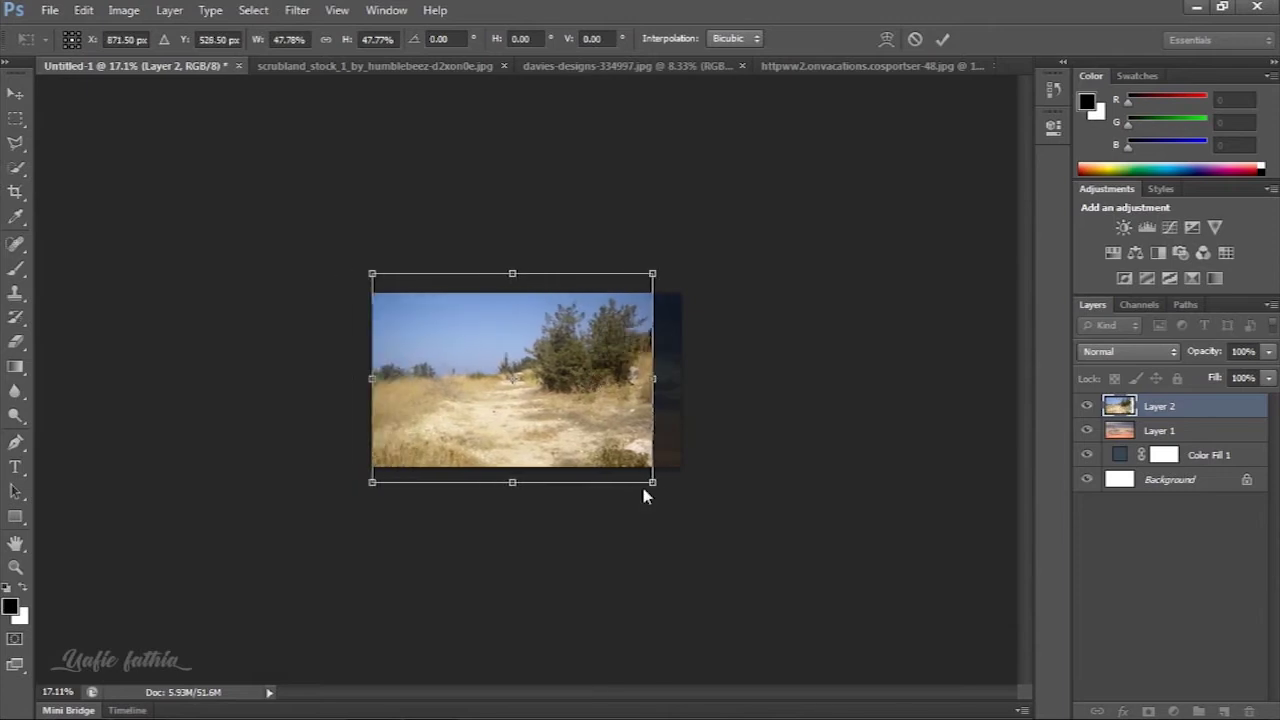
pyautogui.moveTo(650, 491); pyautogui.dragTo(688, 510)
pyautogui.press('Return')
pyautogui.hotkey('ctrl', '+')
pyautogui.hotkey('ctrl', '+')
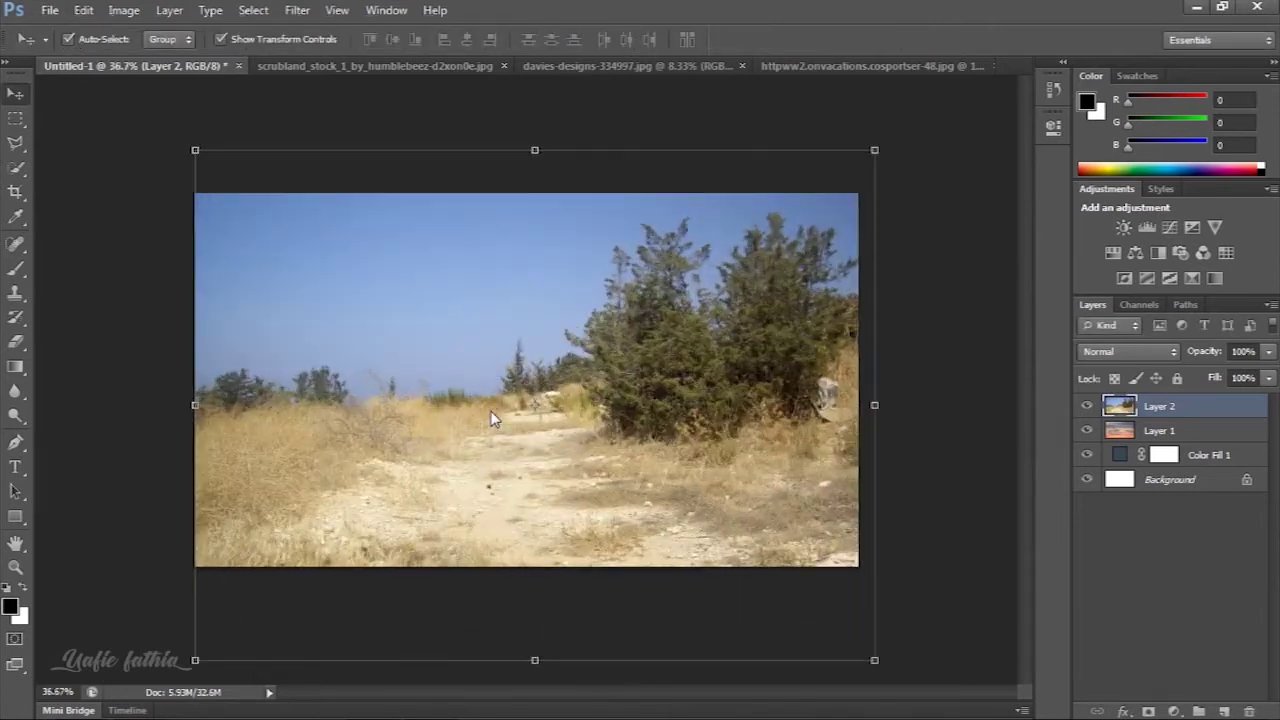
# Fade out Layer 2's blue sky with top-down gradients on a layer mask, then apply the mask
pyautogui.click(1148, 703)
pyautogui.click(20, 369)
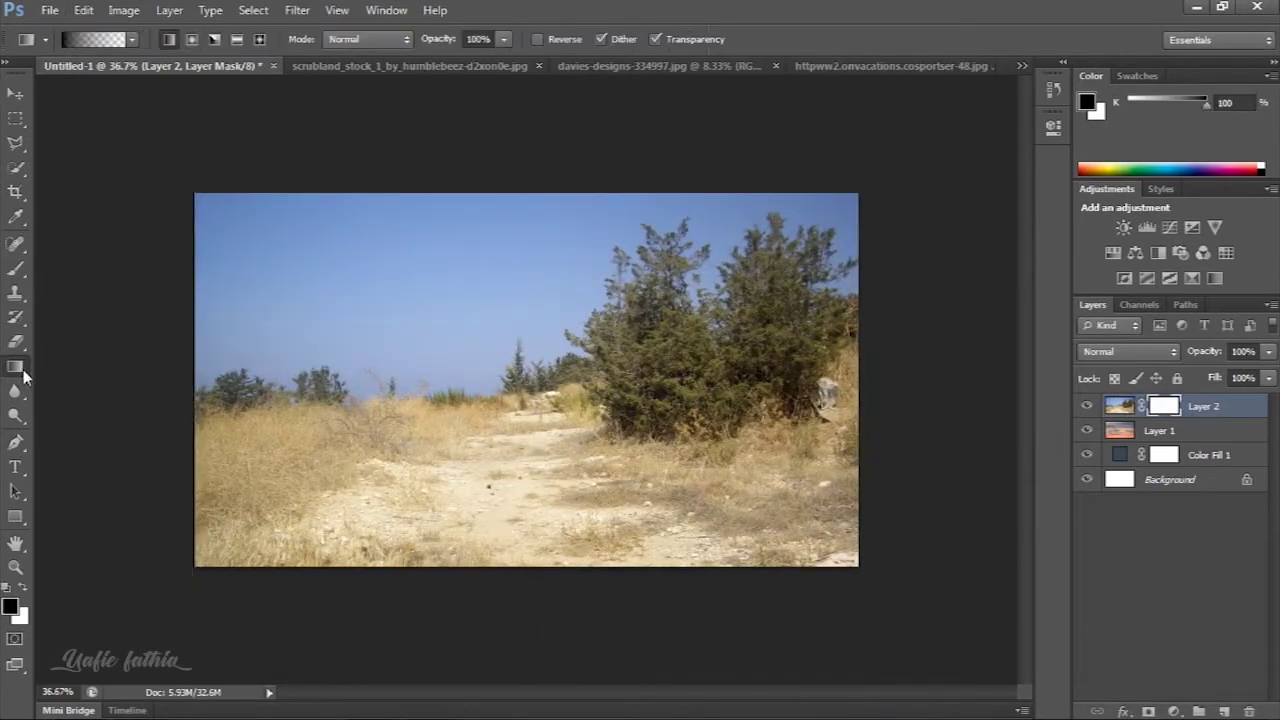
pyautogui.moveTo(538, 418); pyautogui.dragTo(538, 418)
pyautogui.moveTo(510, 152)
pyautogui.mouseDown()
pyautogui.moveTo(510, 458)
pyautogui.moveTo(476, 490)
pyautogui.mouseUp()
pyautogui.moveTo(338, 154); pyautogui.dragTo(343, 489)
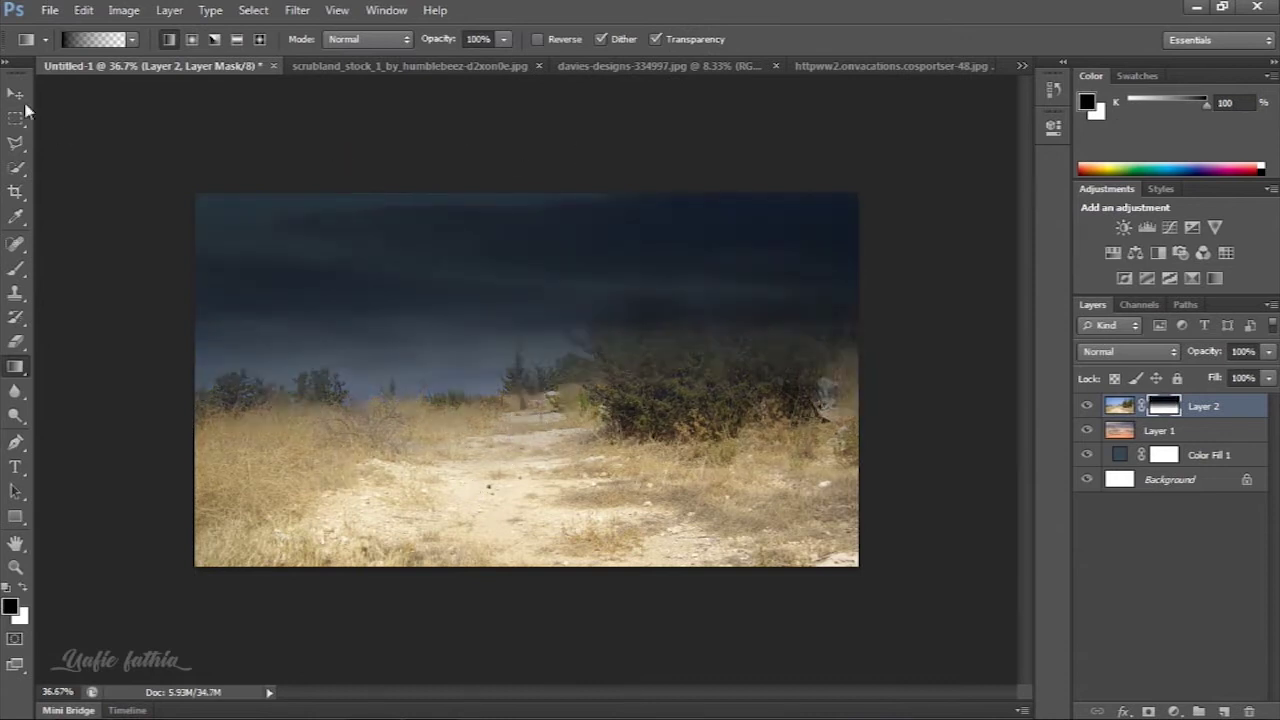
pyautogui.click(15, 93)
pyautogui.rightClick(1164, 406)
pyautogui.click(1133, 478)
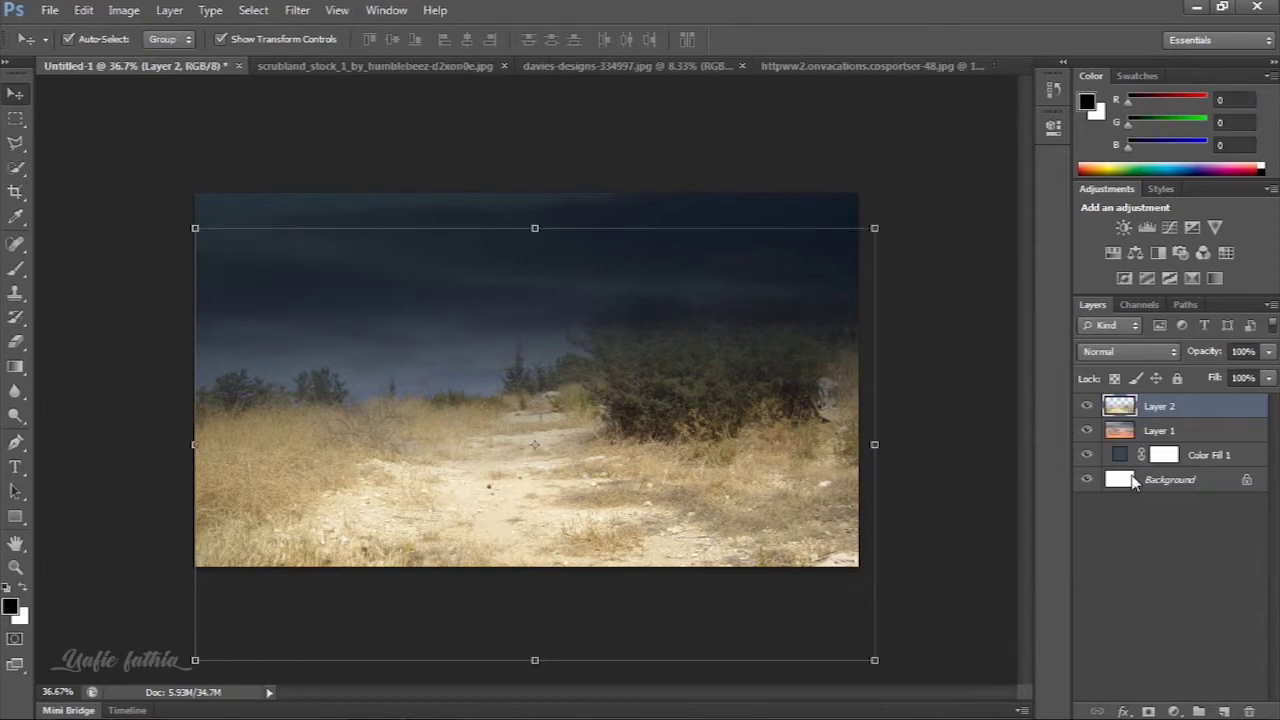
# Lower the scrubland layer's brightness to -79 with Brightness/Contrast
pyautogui.click(124, 10)
pyautogui.click(571, 74)
pyautogui.moveTo(805, 205); pyautogui.dragTo(755, 207)
pyautogui.click(954, 187)
# Reduce the scrubland layer's saturation to about -58 with Hue/Saturation
pyautogui.click(124, 10)
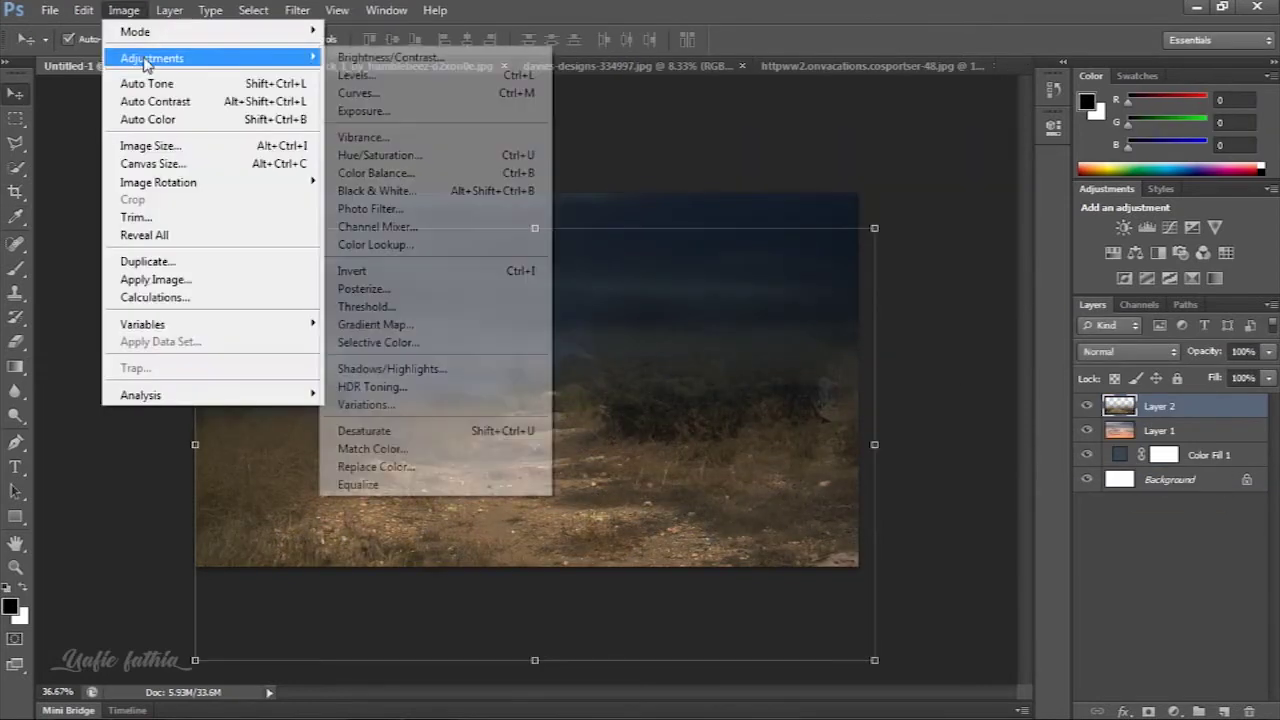
pyautogui.click(378, 155)
pyautogui.moveTo(866, 341); pyautogui.dragTo(836, 343)
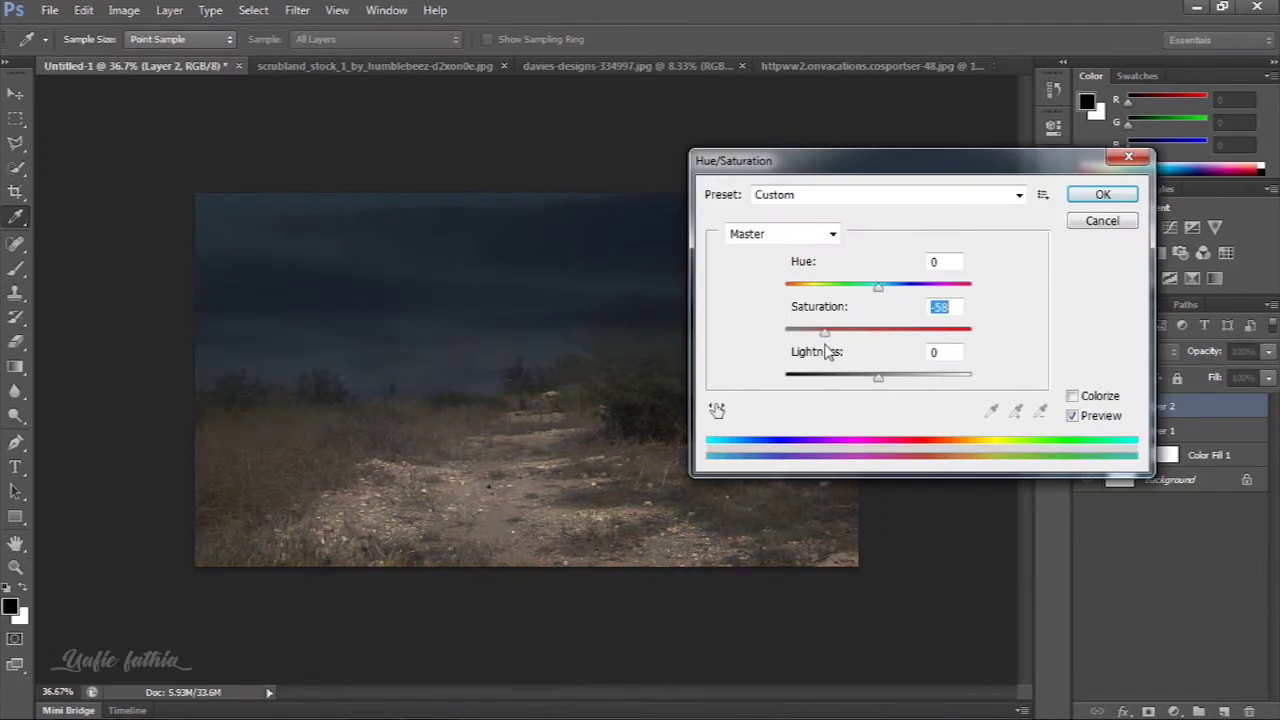
pyautogui.click(1102, 194)
# Duplicate Layer 2 to create Layer 2 copy
pyautogui.press('v')
pyautogui.keyDown('ctrl'); pyautogui.click(1152, 413); pyautogui.keyUp('ctrl')
pyautogui.click(1152, 411)
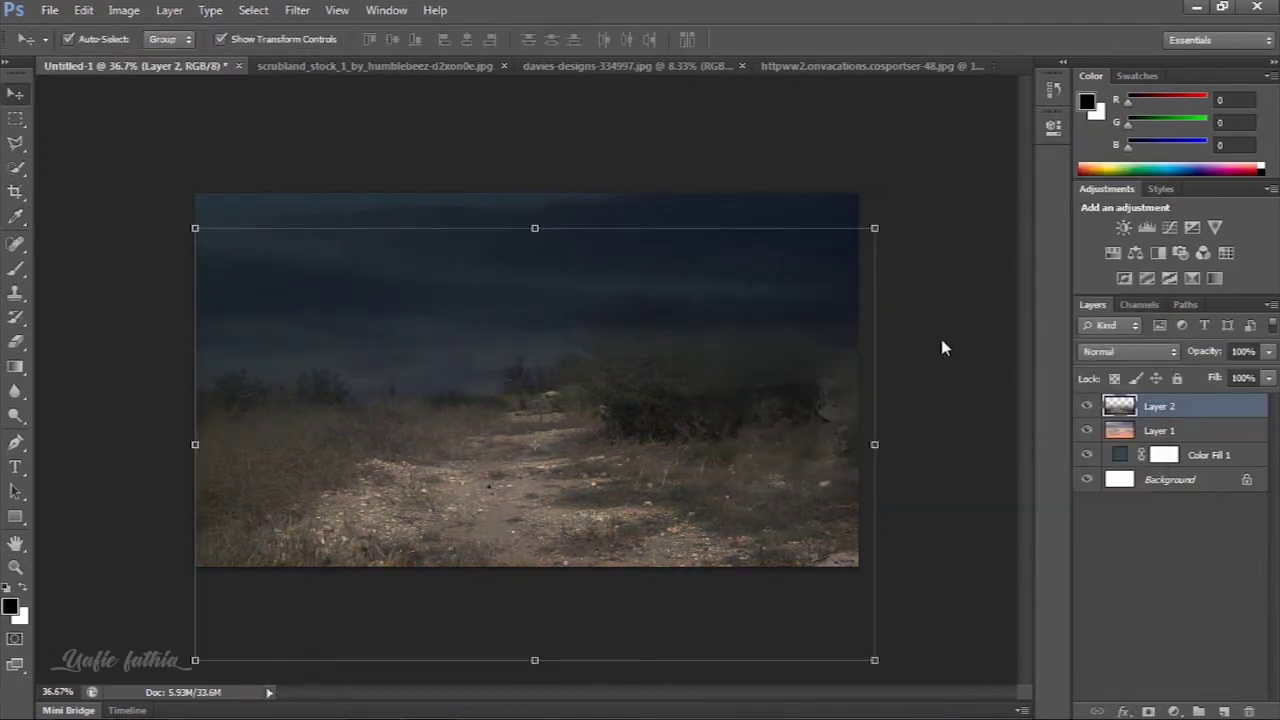
pyautogui.hotkey('ctrl', 'j')
# Add a Brightness/Contrast layer clipped to Layer 2 copy, brightness 88, with its mask inverted
pyautogui.click(1174, 711)
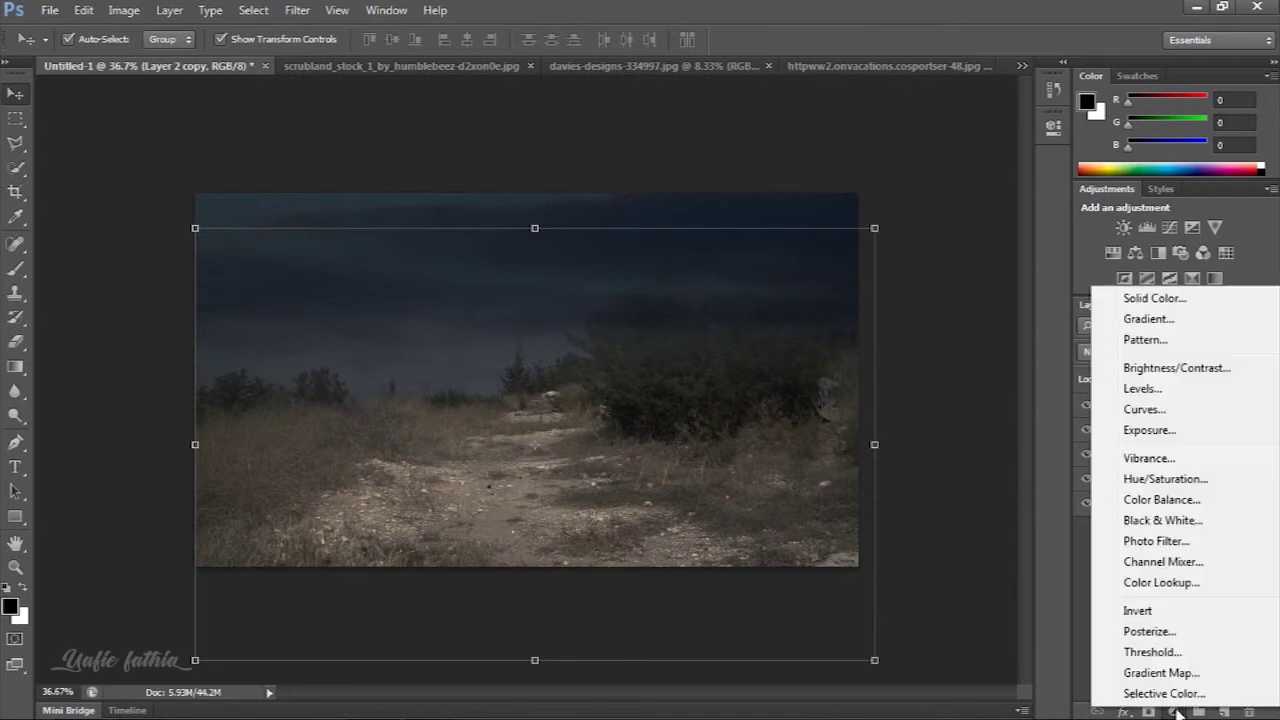
pyautogui.click(1130, 372)
pyautogui.click(887, 434)
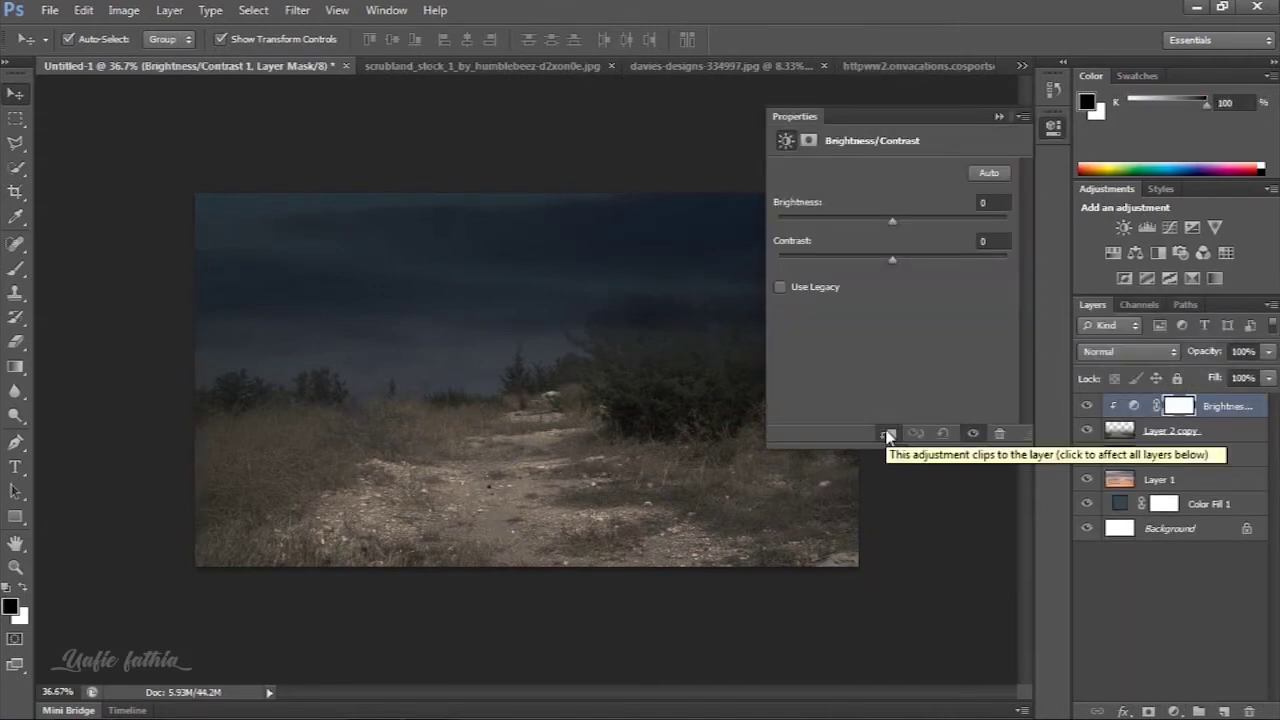
pyautogui.moveTo(892, 219); pyautogui.dragTo(963, 216)
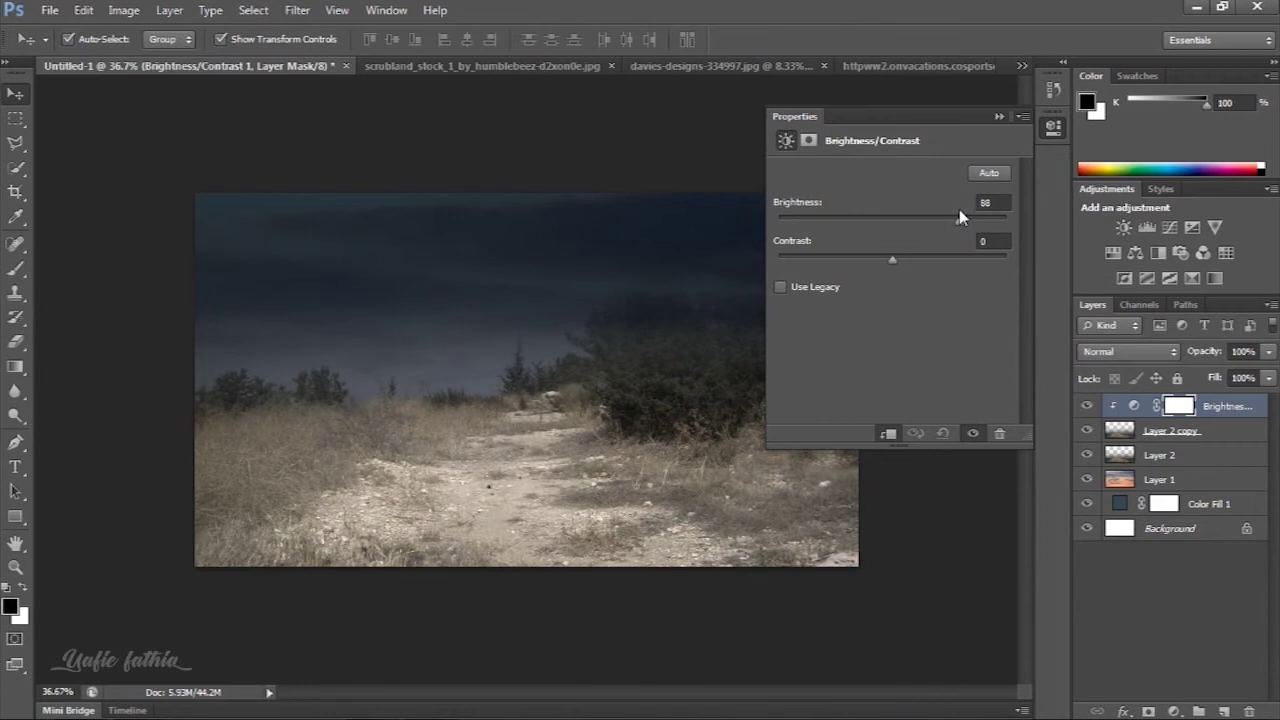
pyautogui.click(1179, 405)
pyautogui.click(997, 390)
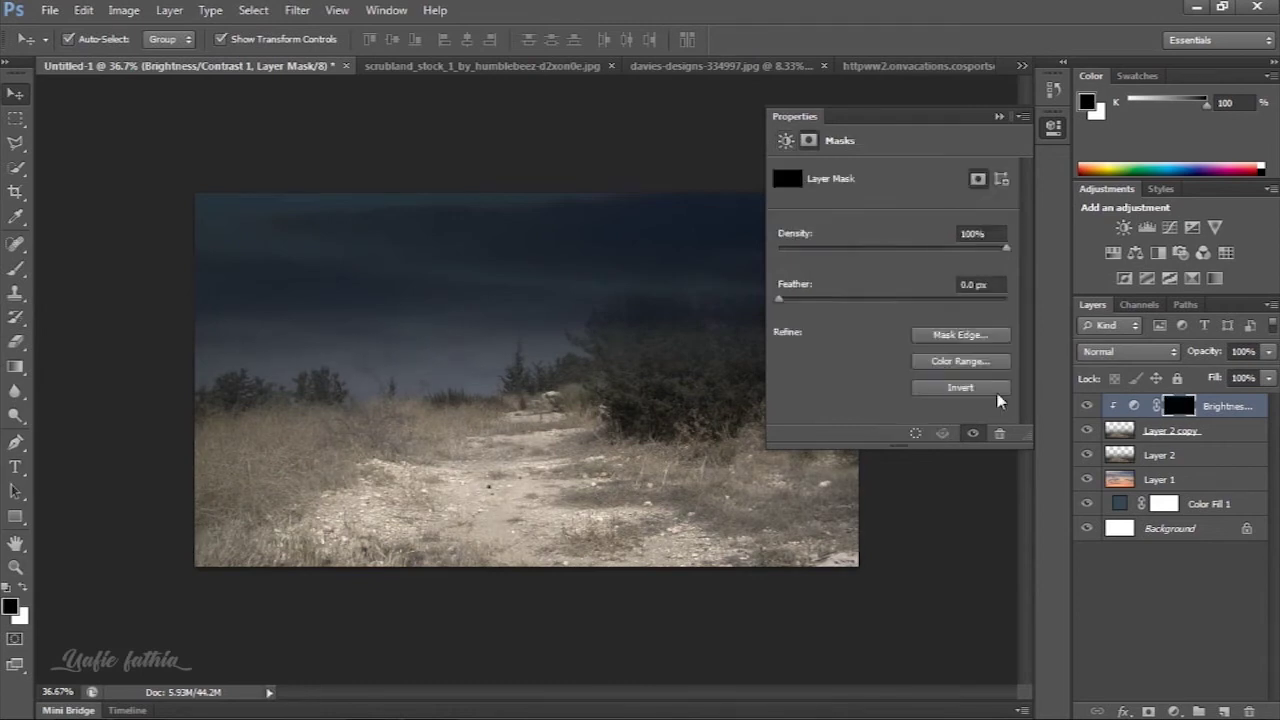
# Drag the red Harley-Davidson photo into the composition as Layer 3
pyautogui.click(997, 117)
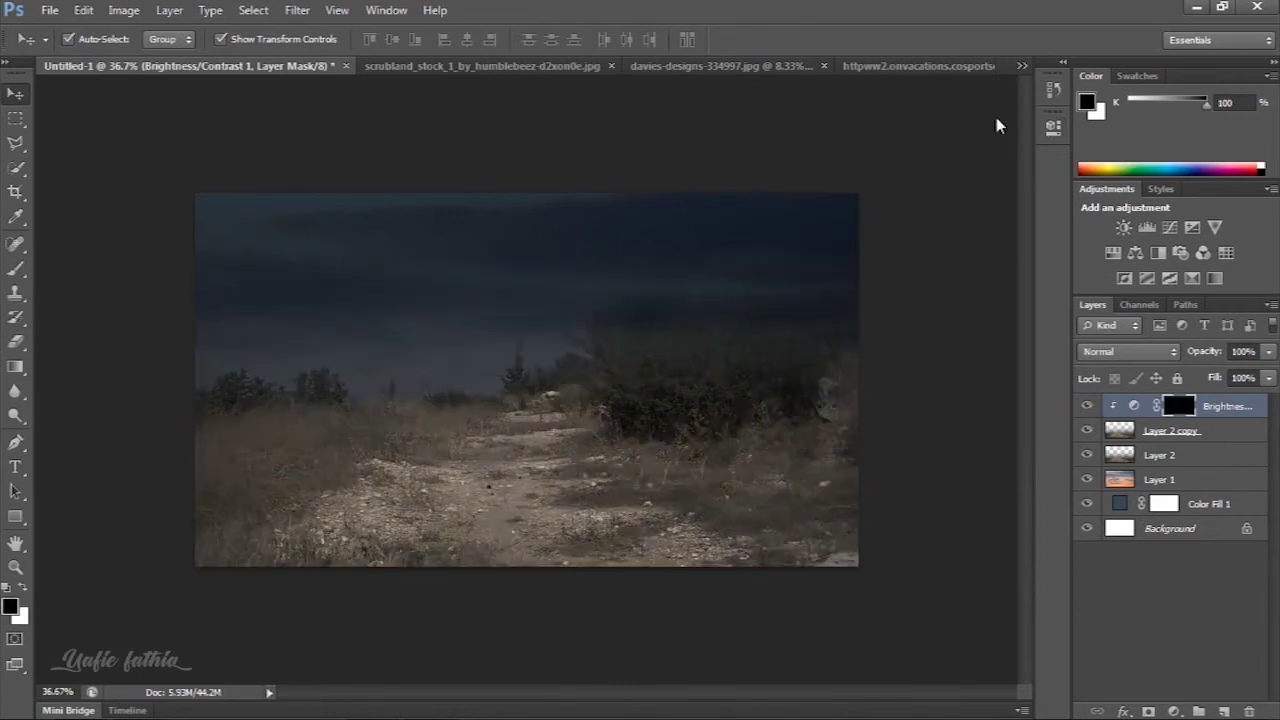
pyautogui.click(920, 70)
pyautogui.moveTo(532, 354)
pyautogui.mouseDown()
pyautogui.moveTo(441, 295)
pyautogui.moveTo(476, 330)
pyautogui.mouseUp()
# Release Layer 3's clipping mask and enlarge the motorcycle to about 134% over the dirt path
pyautogui.rightClick(1194, 411)
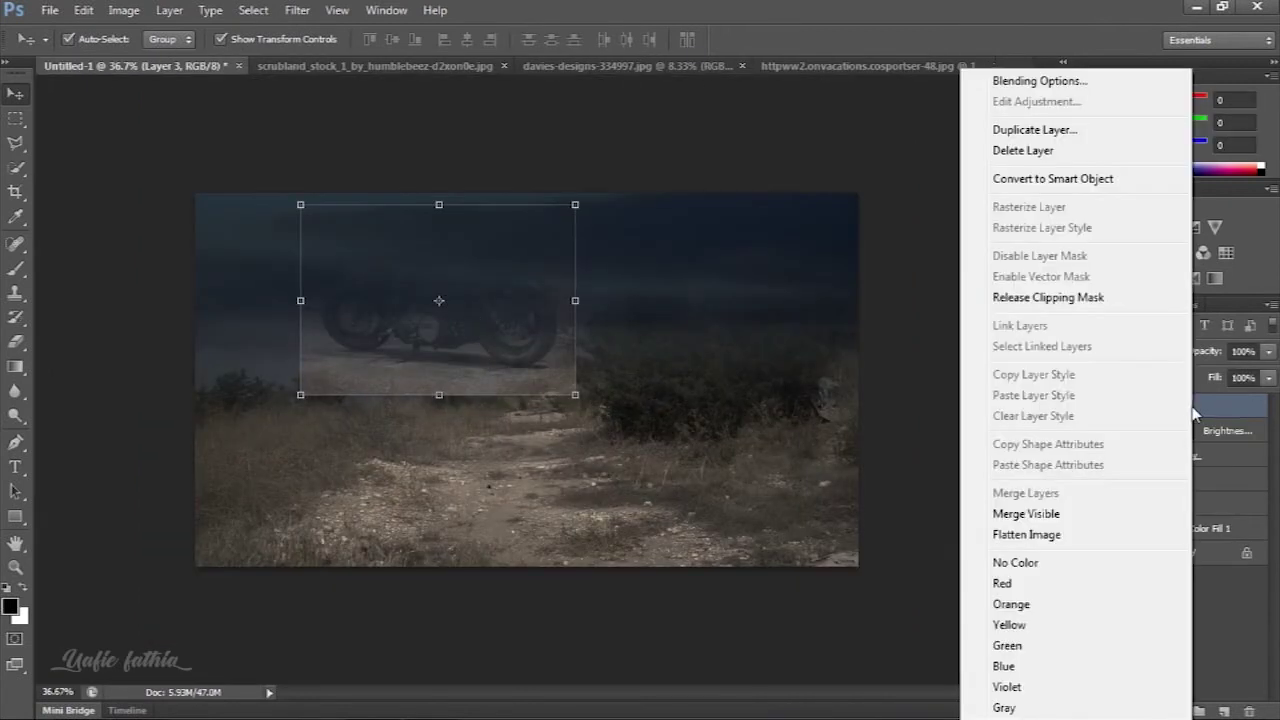
pyautogui.click(1048, 297)
pyautogui.moveTo(495, 354); pyautogui.dragTo(572, 464)
pyautogui.moveTo(655, 314); pyautogui.dragTo(757, 272)
pyautogui.press('Return')
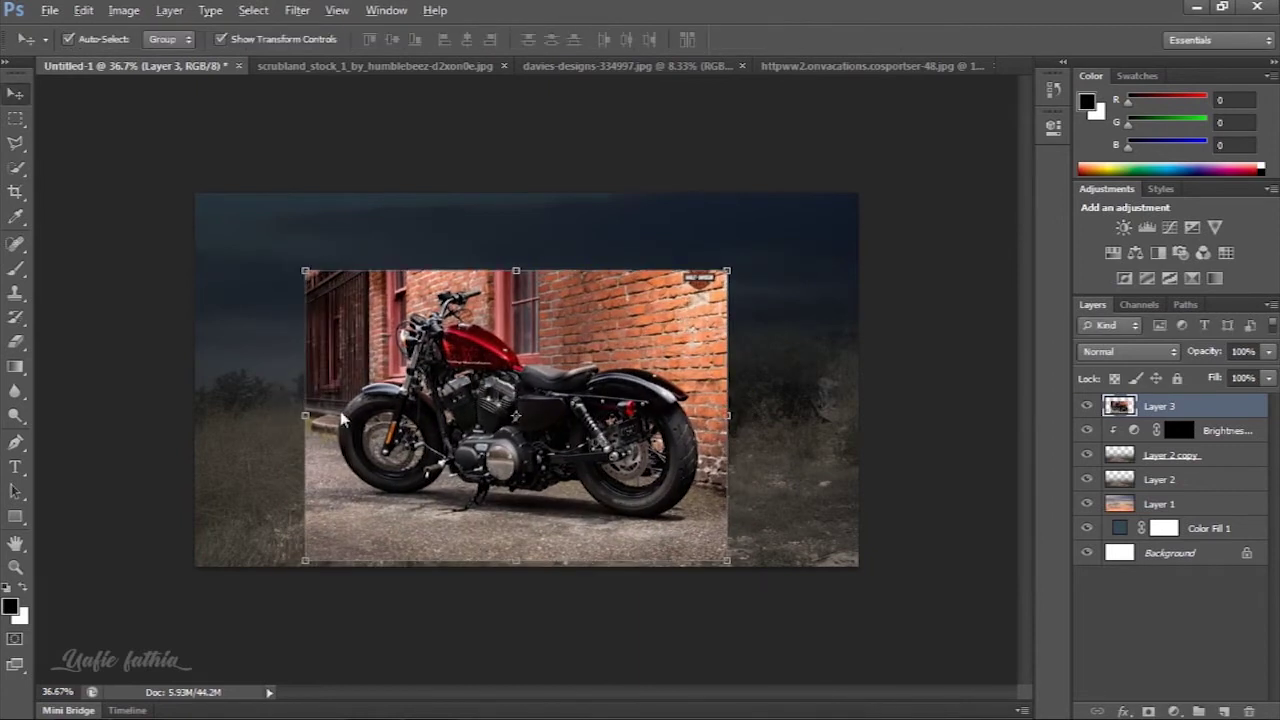
pyautogui.scroll(5, 342, 418)
pyautogui.press('p')
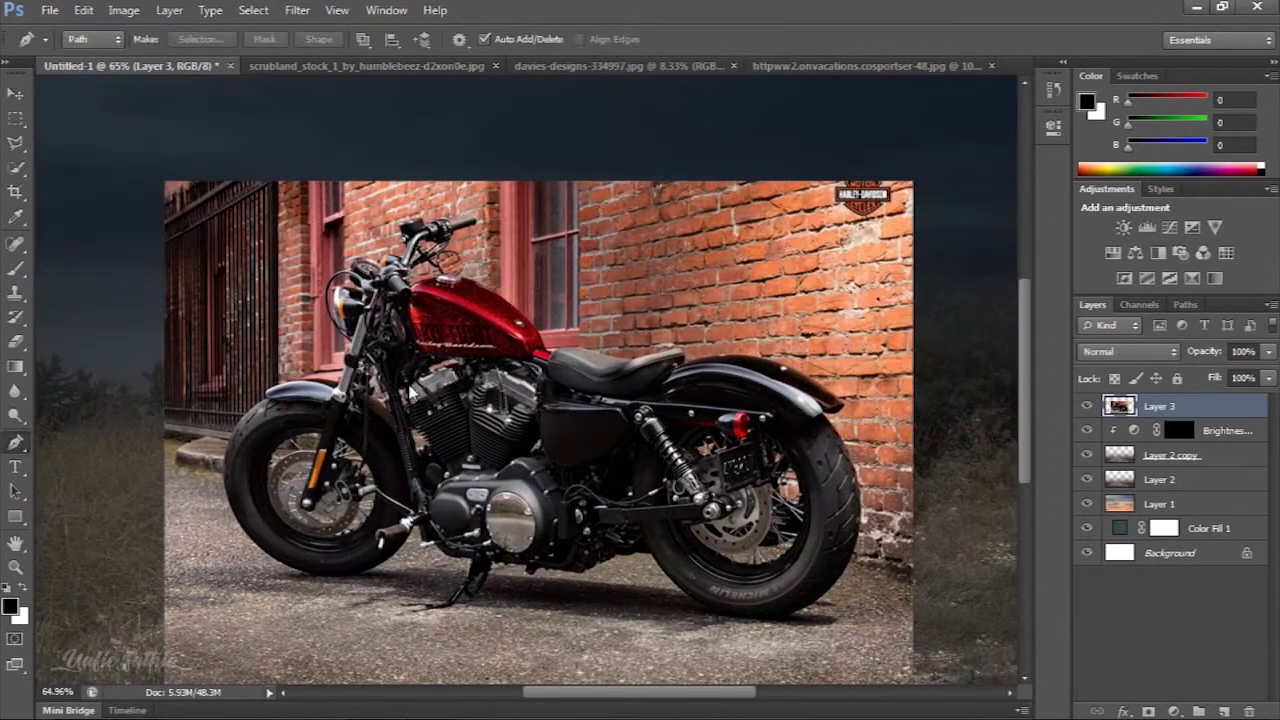
# Pen-trace the motorcycle's handlebars, mirror, tank and headlight down toward the front fender
pyautogui.scroll(1, 470, 282)
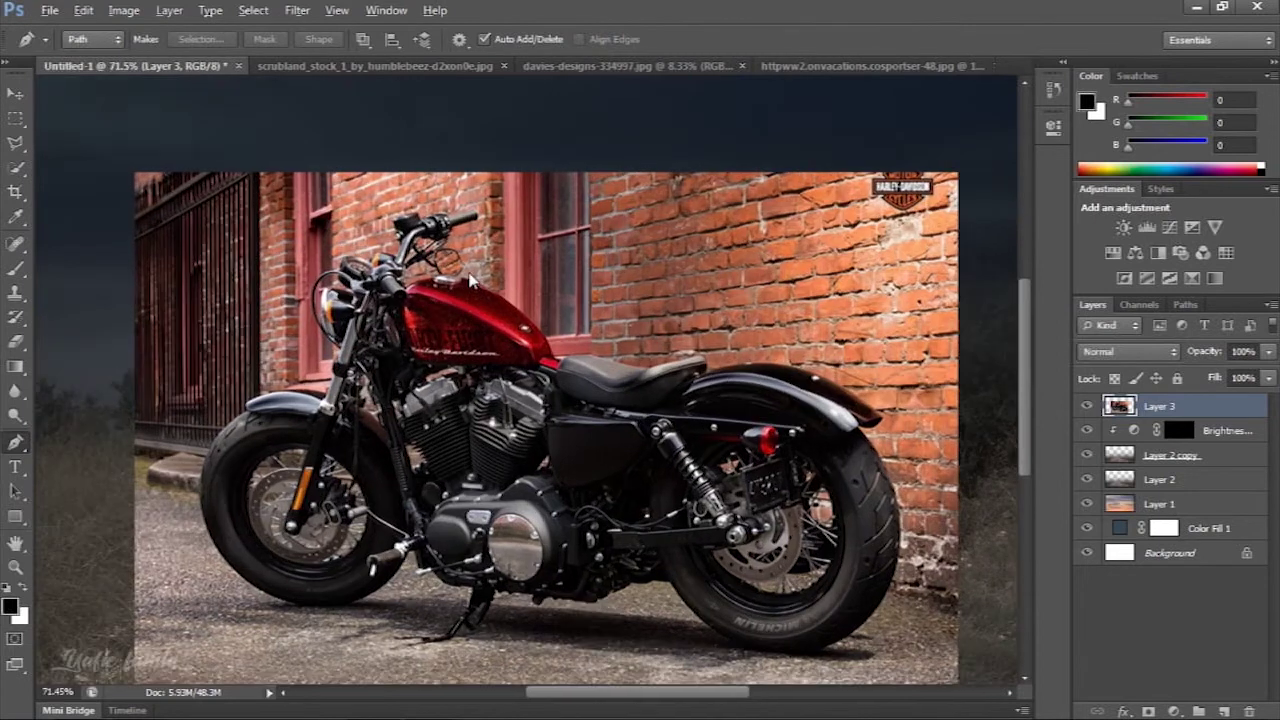
pyautogui.scroll(2, 594, 492)
pyautogui.scroll(2, 654, 417)
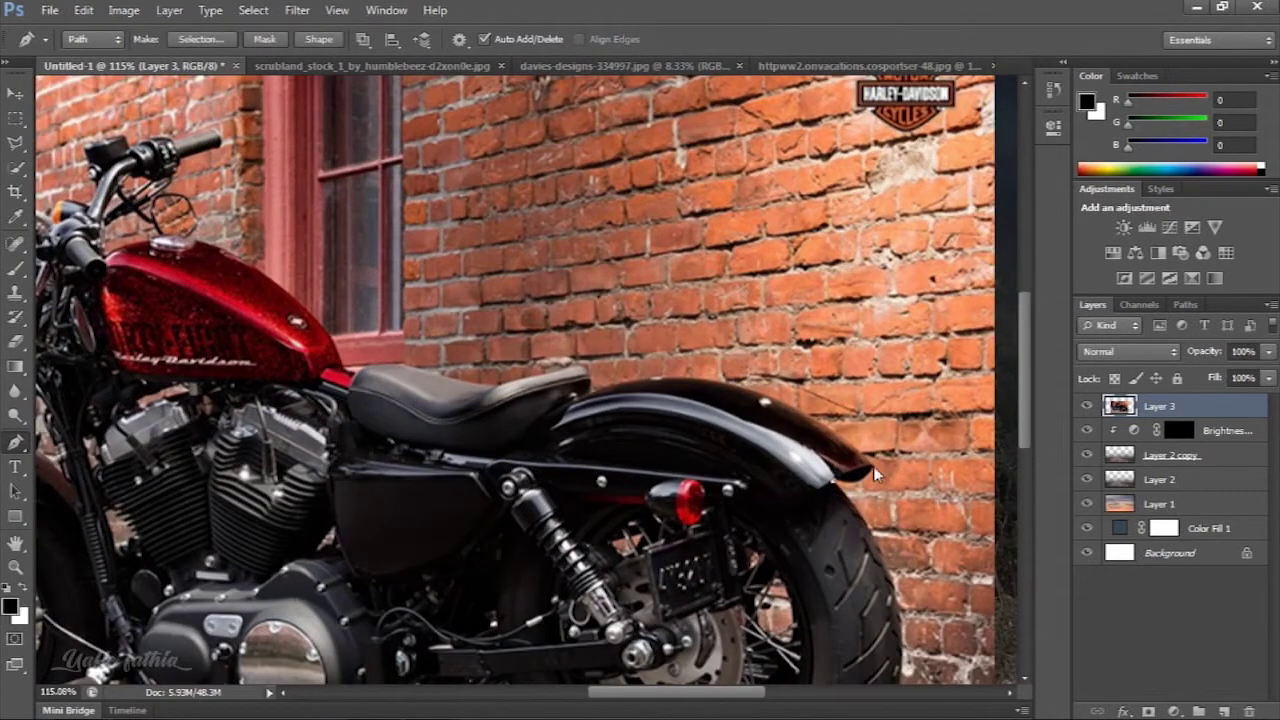
pyautogui.click(588, 394)
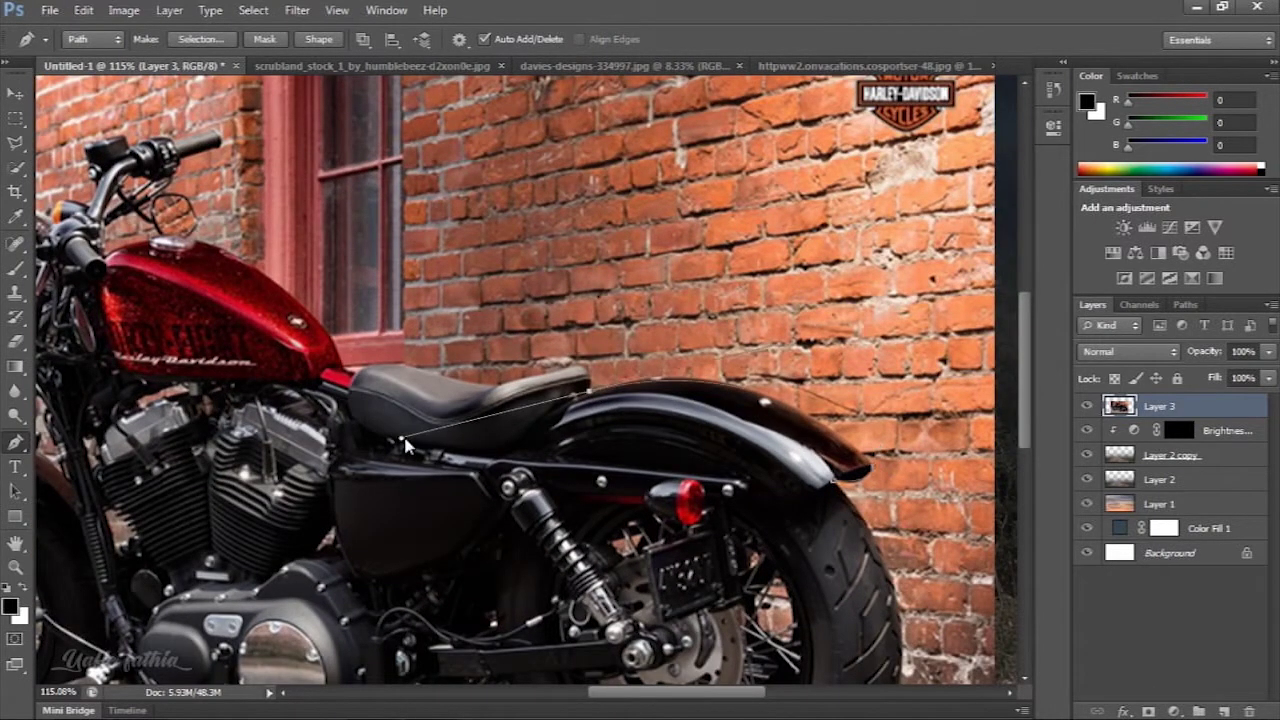
pyautogui.hotkey('ctrl', 'z')
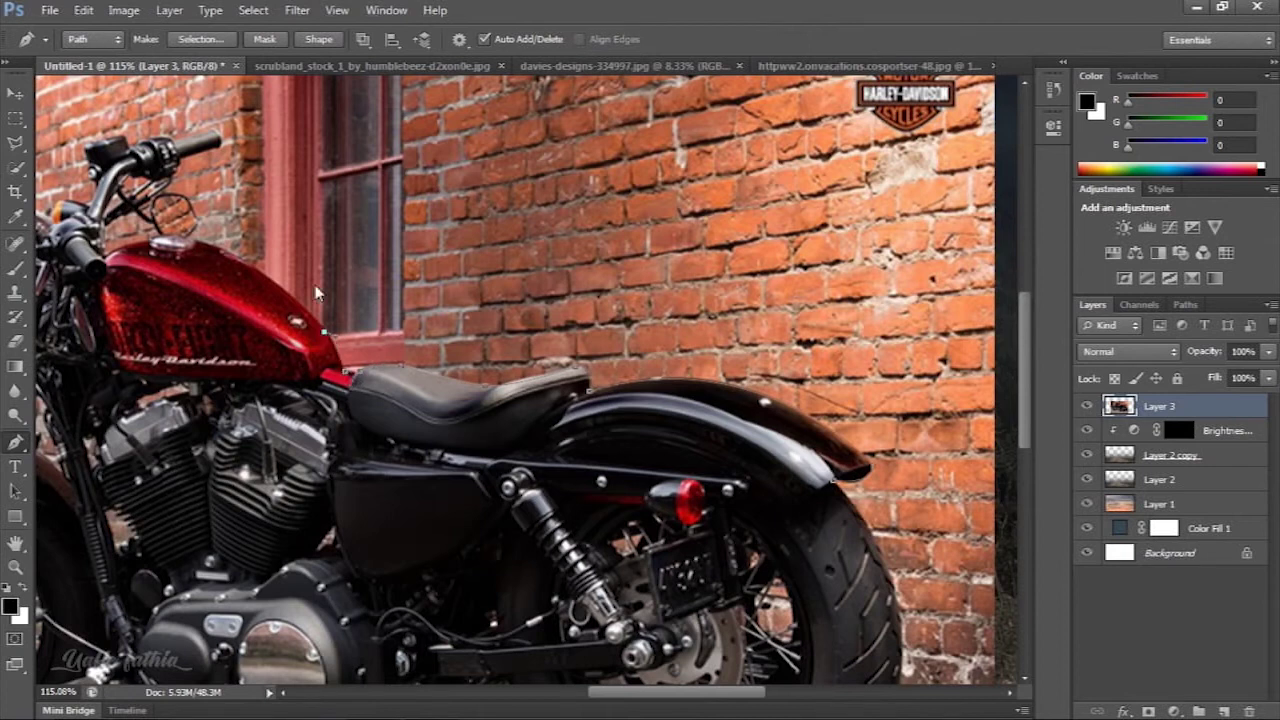
pyautogui.scroll(3, 316, 293)
pyautogui.hscroll(-2, 300, 320)
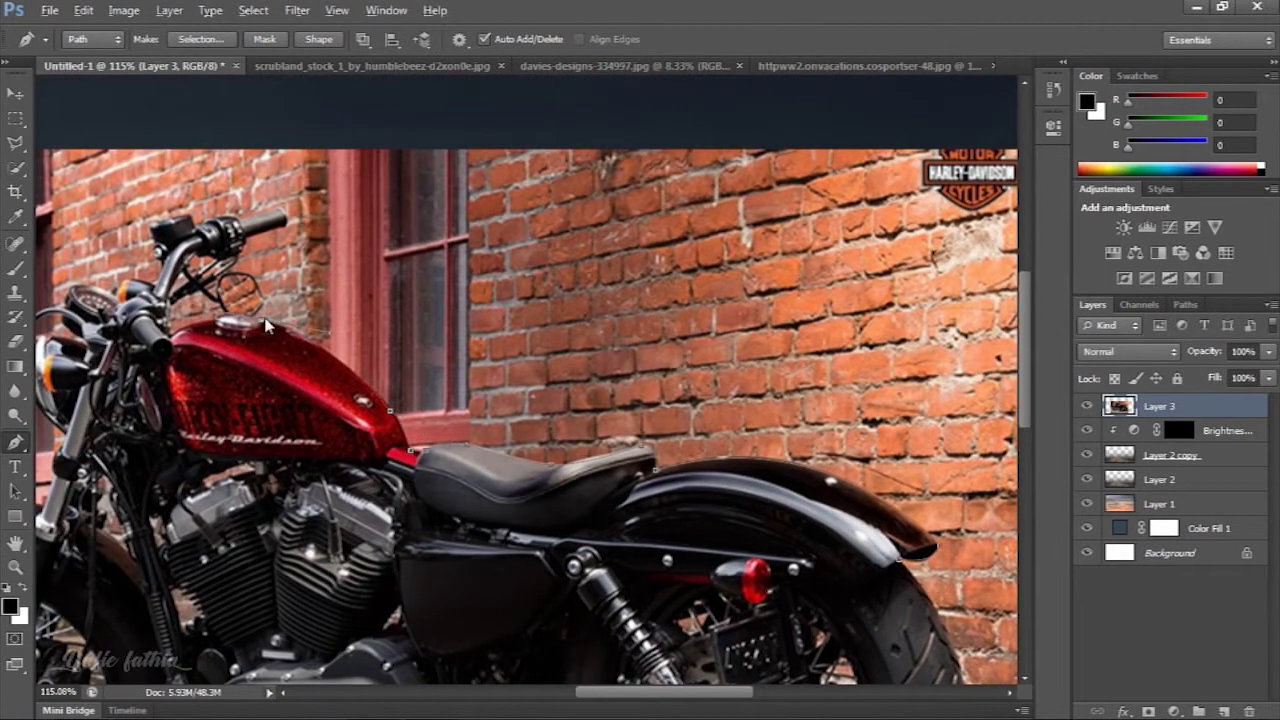
pyautogui.scroll(3, 250, 326)
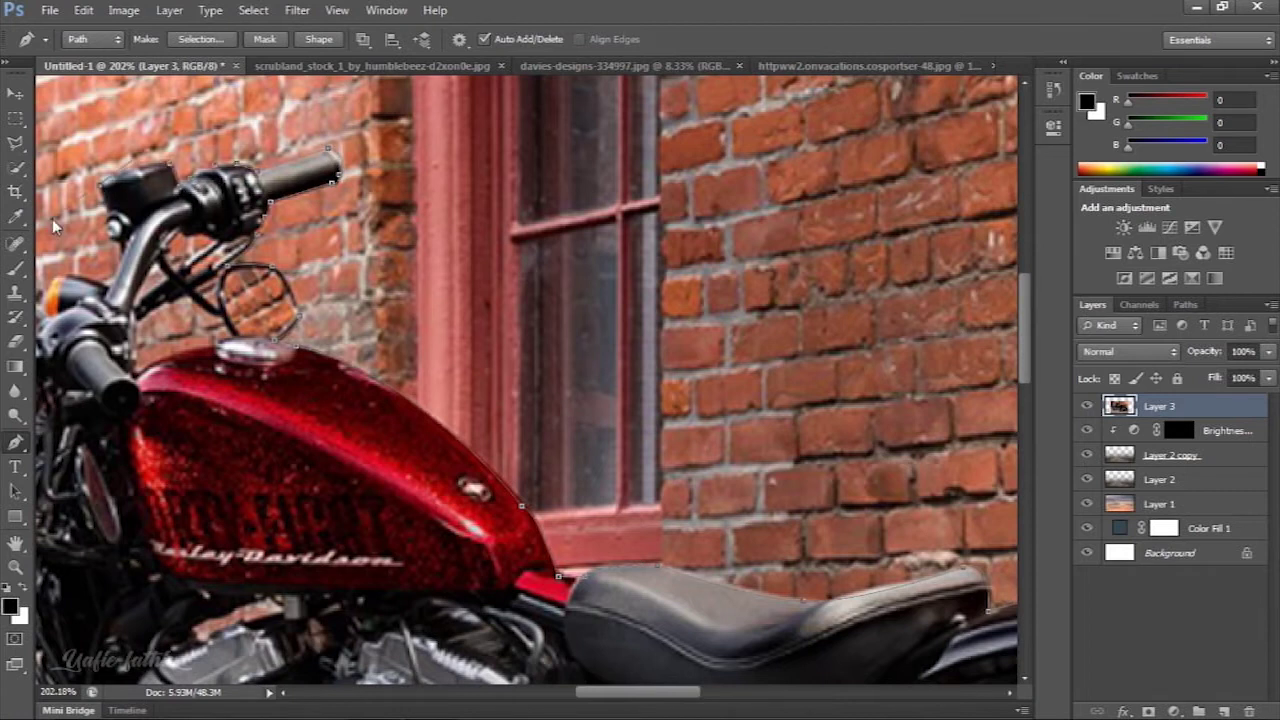
pyautogui.moveTo(118, 268); pyautogui.dragTo(208, 300)
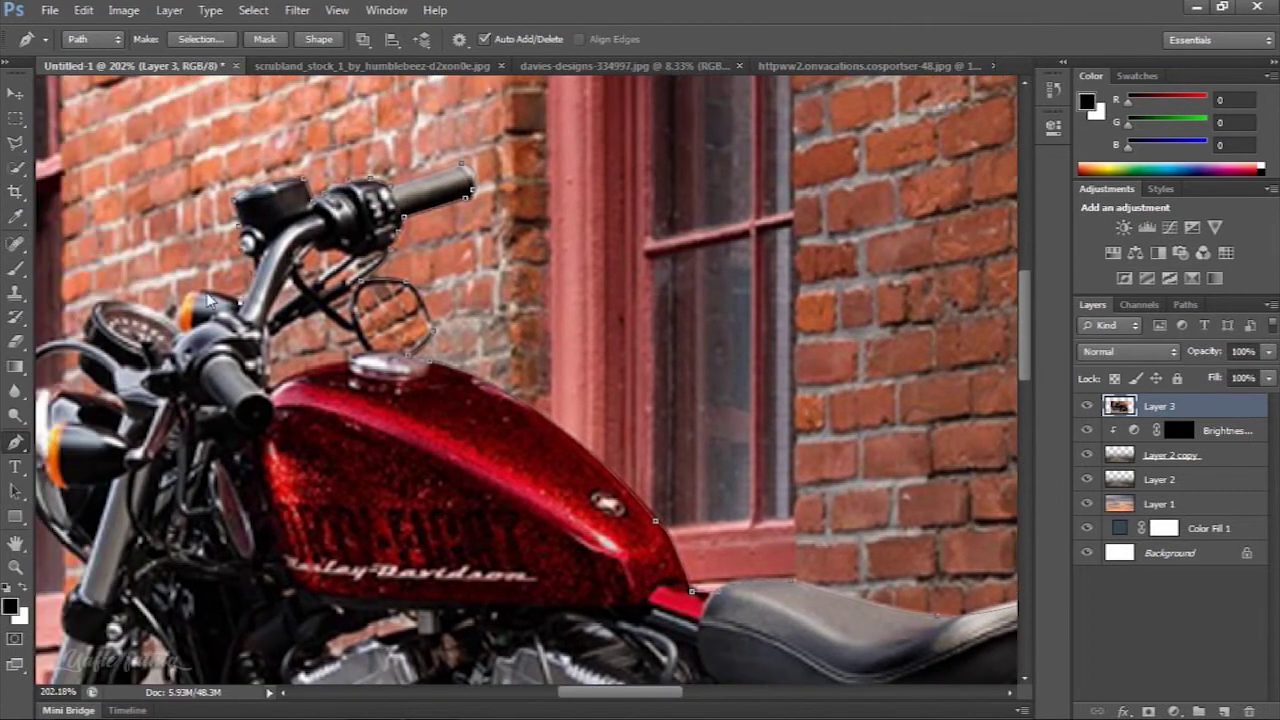
pyautogui.moveTo(87, 343); pyautogui.dragTo(295, 391)
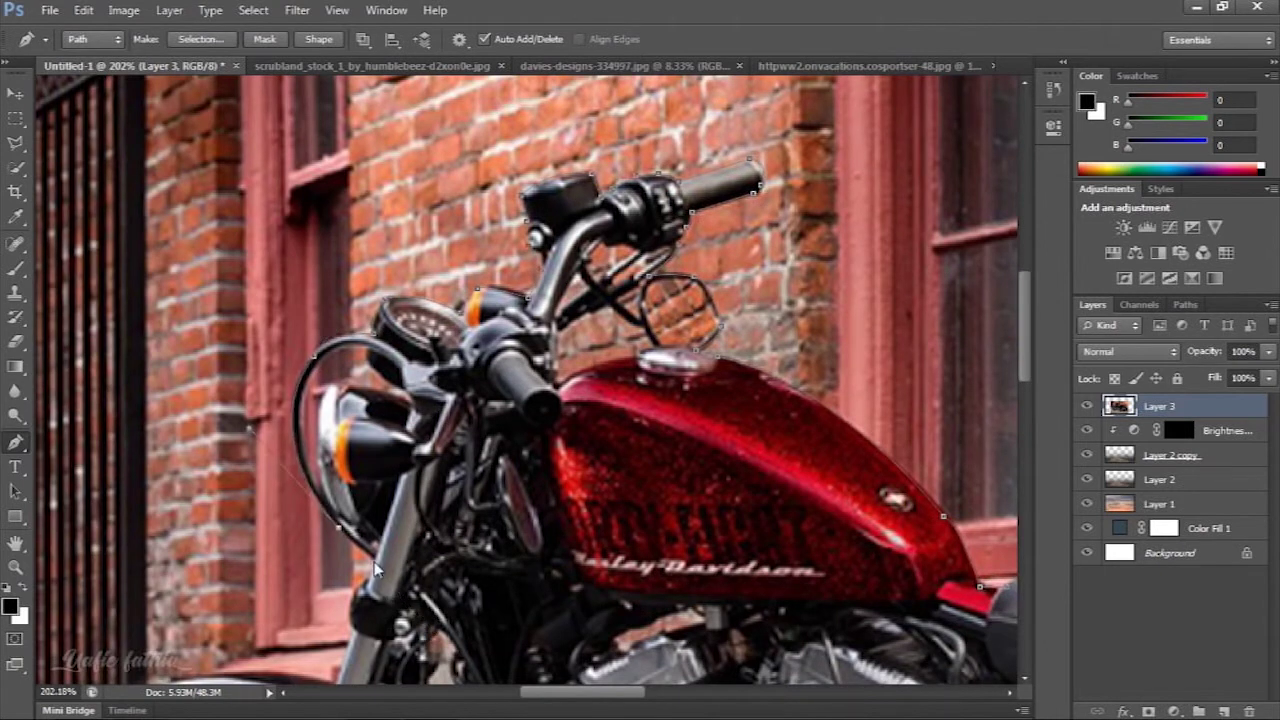
pyautogui.moveTo(340, 540); pyautogui.dragTo(420, 535)
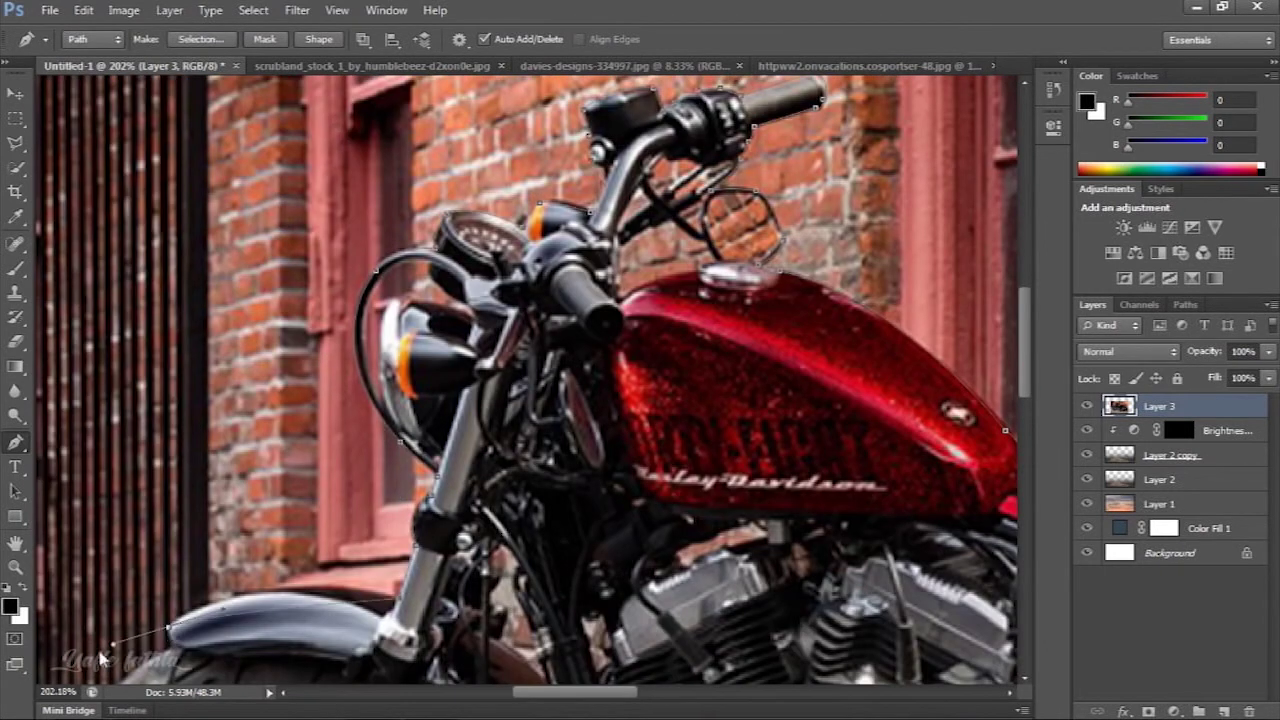
pyautogui.scroll(-1, 180, 610)
pyautogui.scroll(-1, 180, 610)
pyautogui.scroll(-1, 185, 600)
pyautogui.scroll(-3, 370, 510)
pyautogui.hscroll(-2, 343, 605)
# Extend the pen path around the front tyre and kickstand and along the engine's underside
pyautogui.scroll(-1, 380, 640)
pyautogui.scroll(-2, 430, 690)
pyautogui.moveTo(618, 583); pyautogui.dragTo(780, 493)
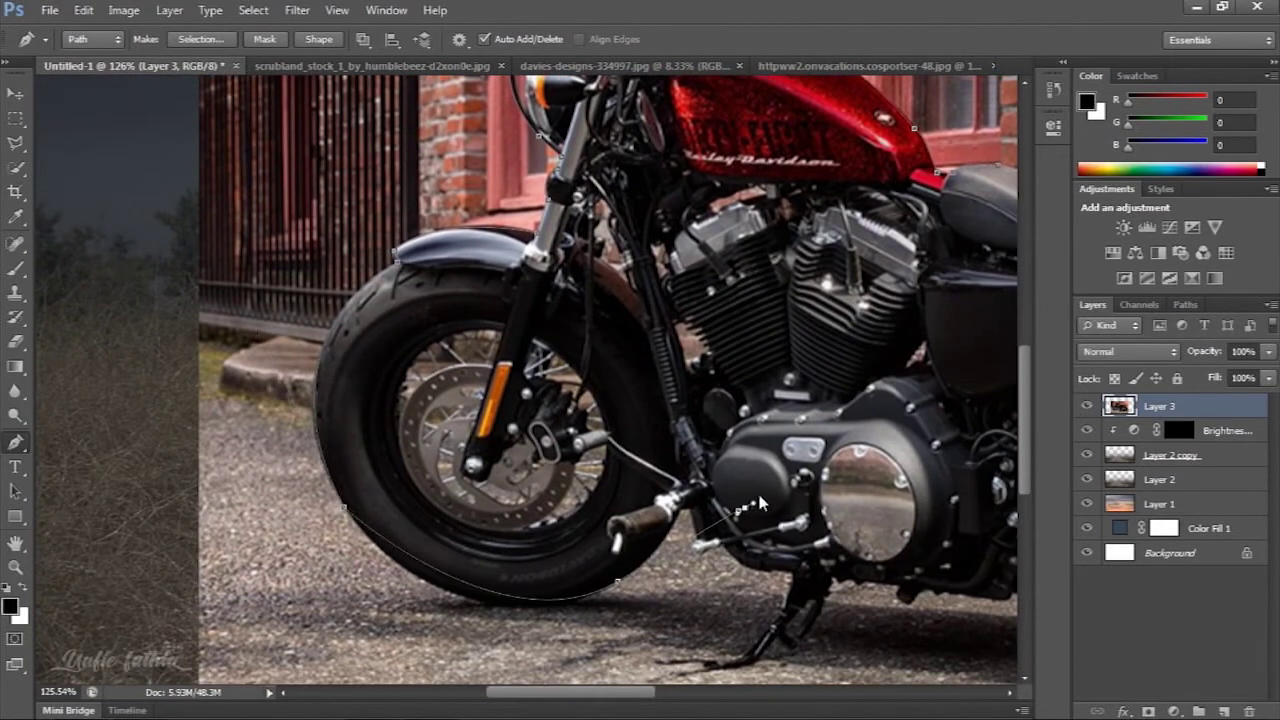
pyautogui.keyDown('alt'); pyautogui.click(620, 584); pyautogui.keyUp('alt')
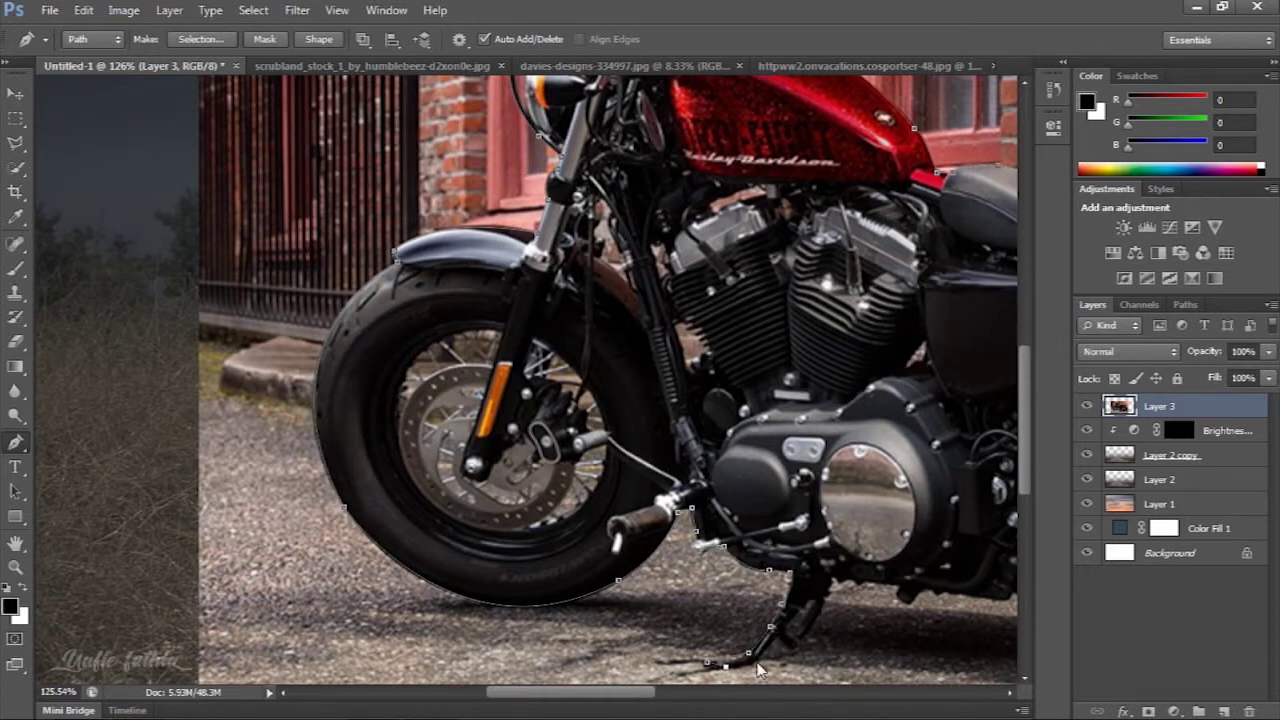
pyautogui.moveTo(779, 643); pyautogui.dragTo(592, 577)
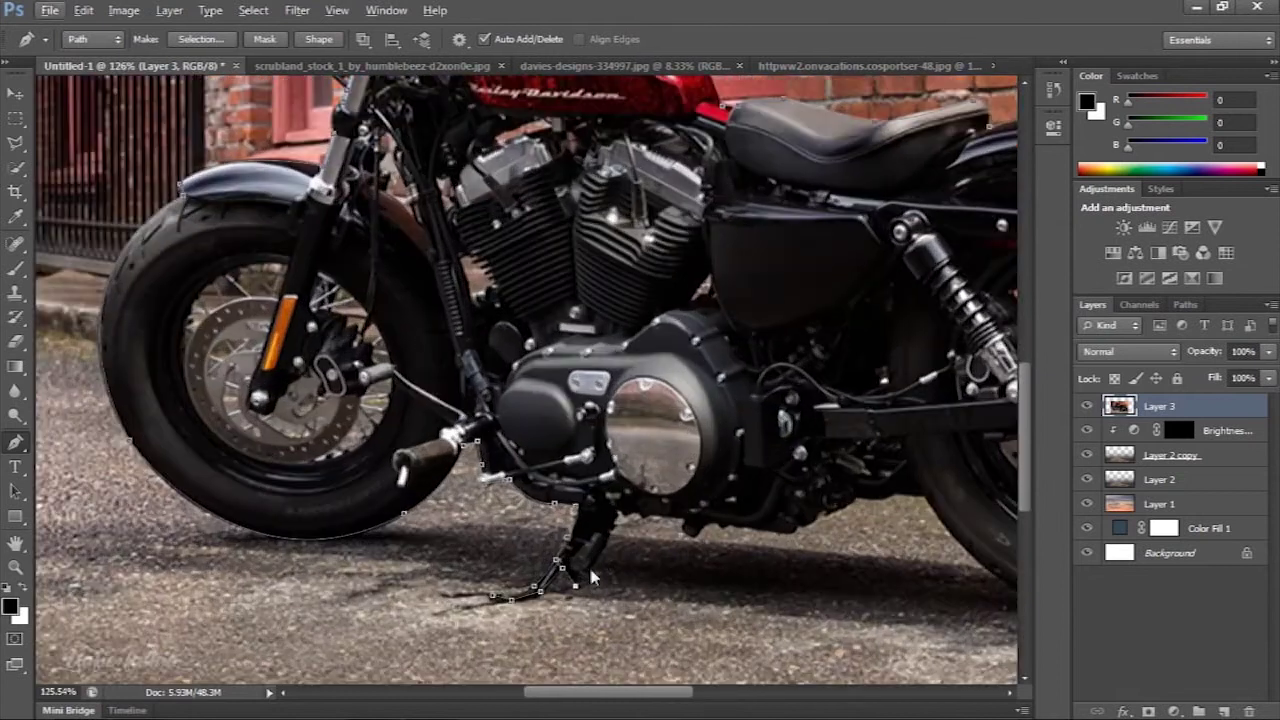
pyautogui.click(598, 558)
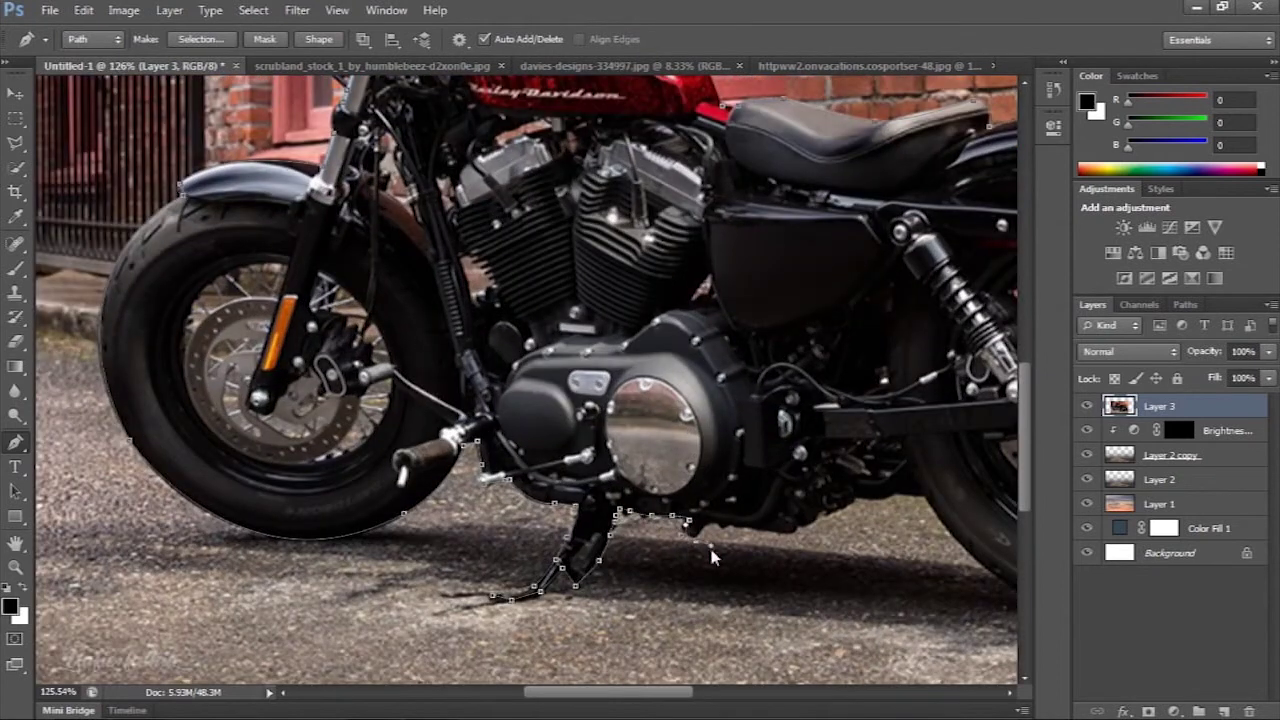
pyautogui.moveTo(698, 544)
pyautogui.mouseDown()
pyautogui.moveTo(899, 492)
pyautogui.moveTo(645, 462)
pyautogui.moveTo(777, 330)
pyautogui.mouseUp()
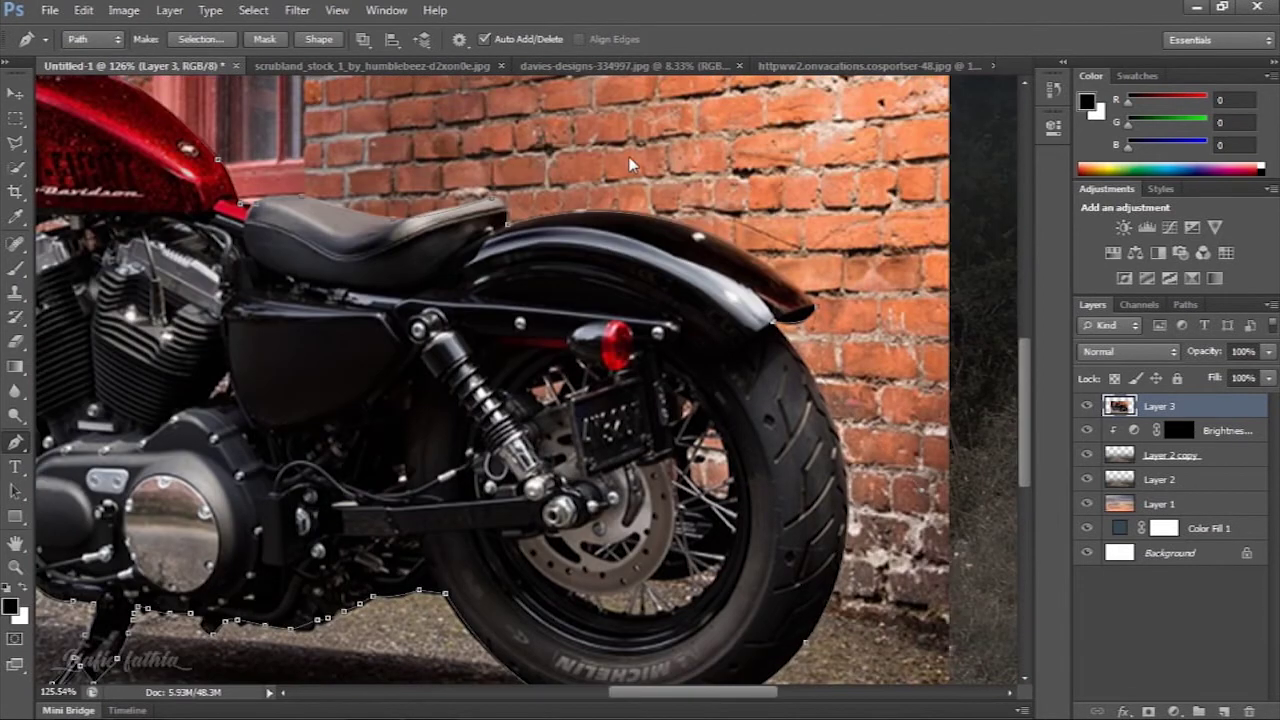
pyautogui.hotkey('ctrl', '0')
pyautogui.rightClick(410, 40)
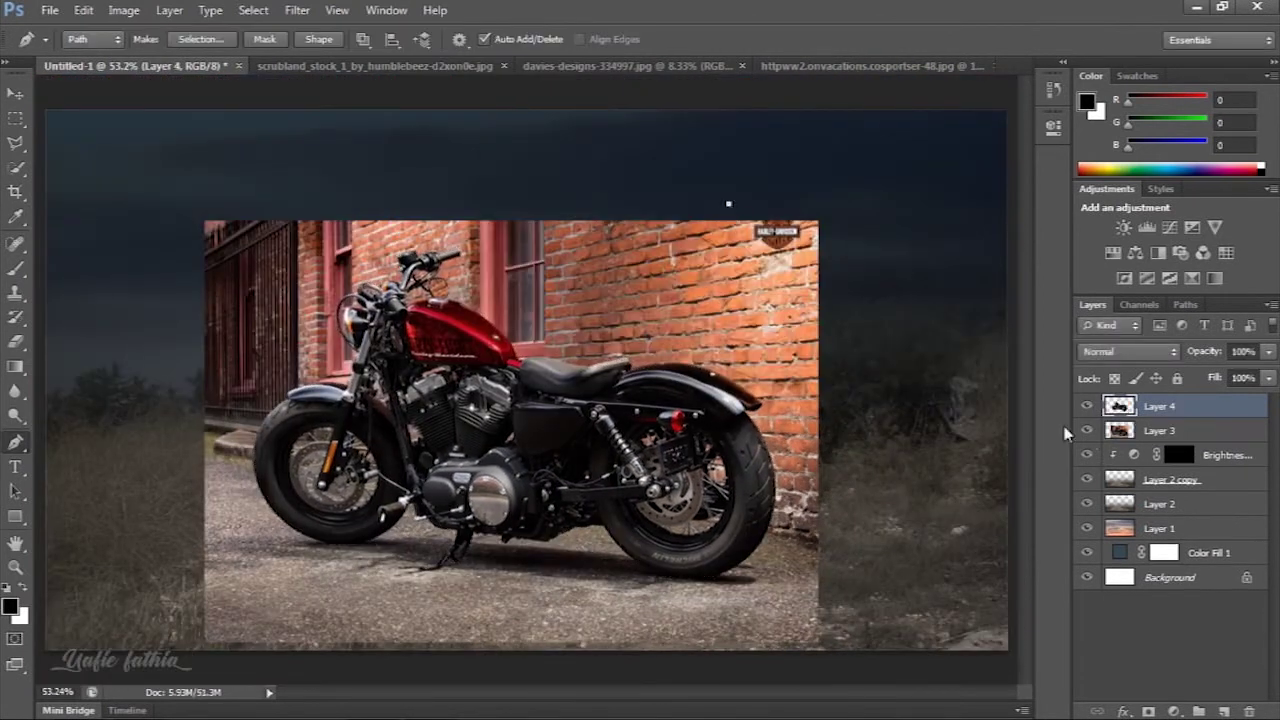
# Hide the original brick-wall motorcycle layer so only the Layer 4 cut-out shows
pyautogui.click(1087, 431)
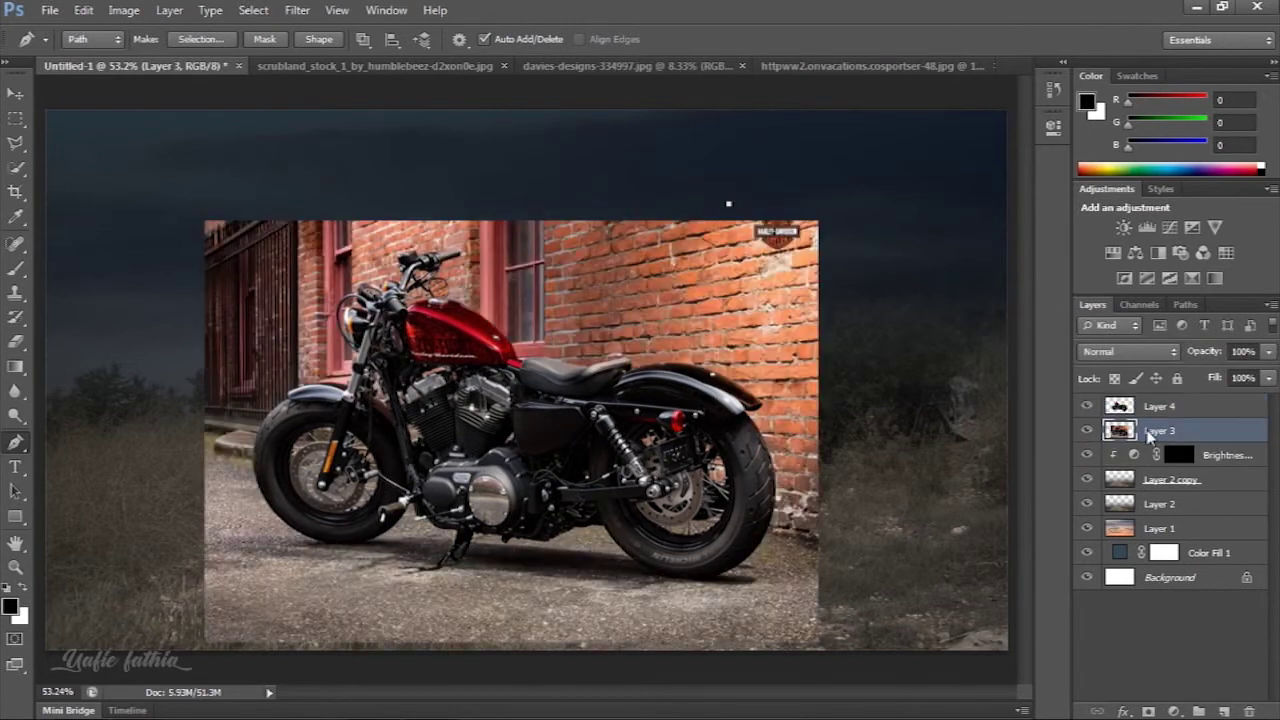
pyautogui.scroll(5, 345, 200)
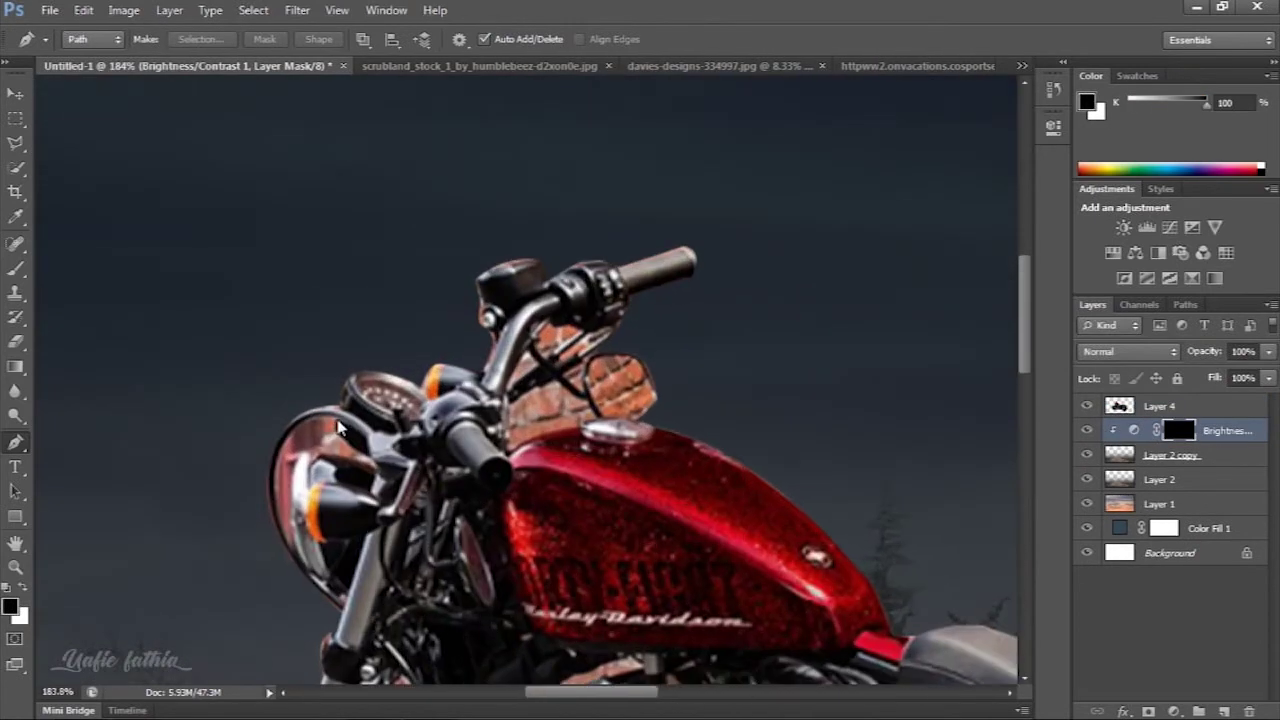
pyautogui.scroll(-1, 343, 680)
pyautogui.scroll(-1, 343, 690)
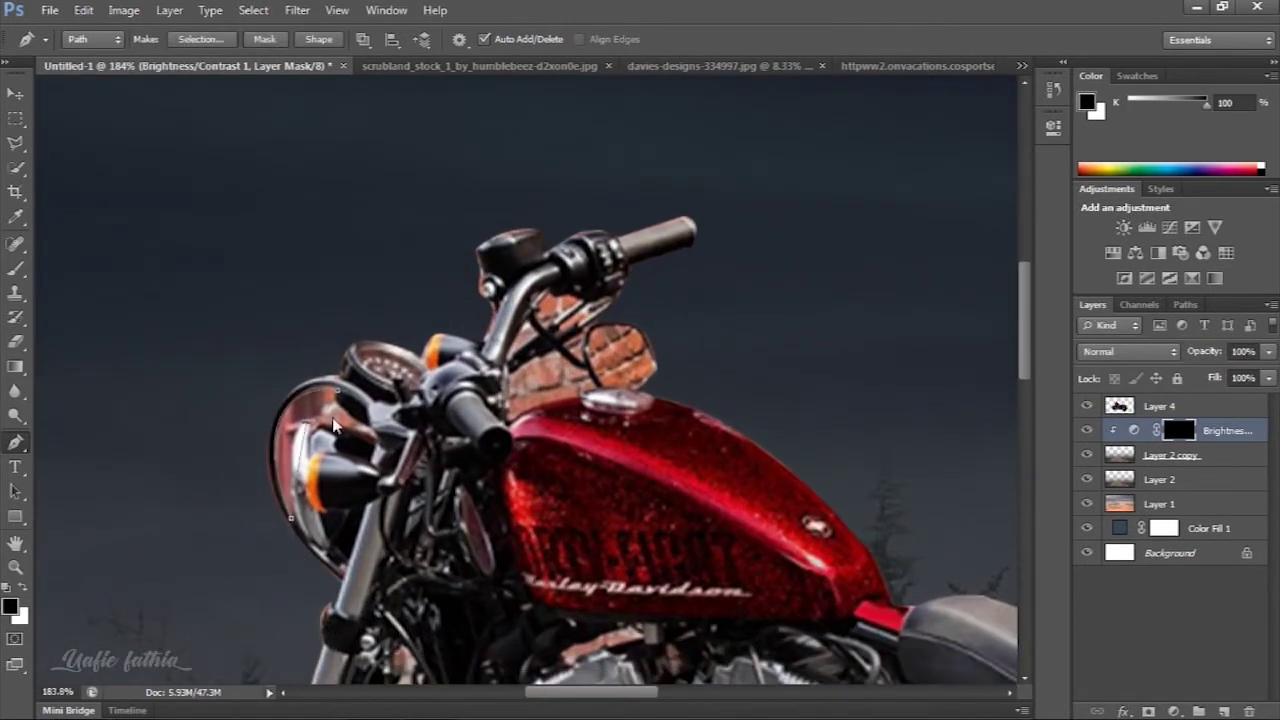
# Turn the traced brick-gap outline near the handlebars and headlight into a selection
pyautogui.scroll(1, 470, 390)
pyautogui.hscroll(2, 470, 390)
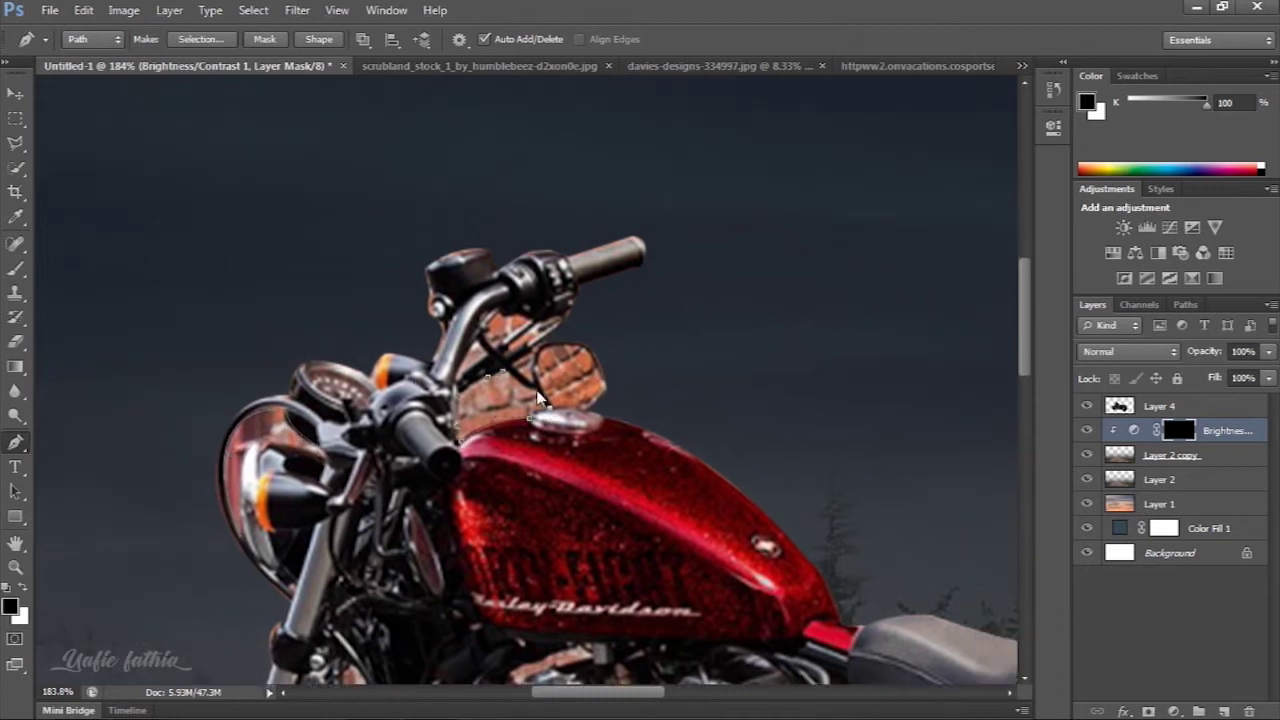
pyautogui.scroll(1, 505, 375)
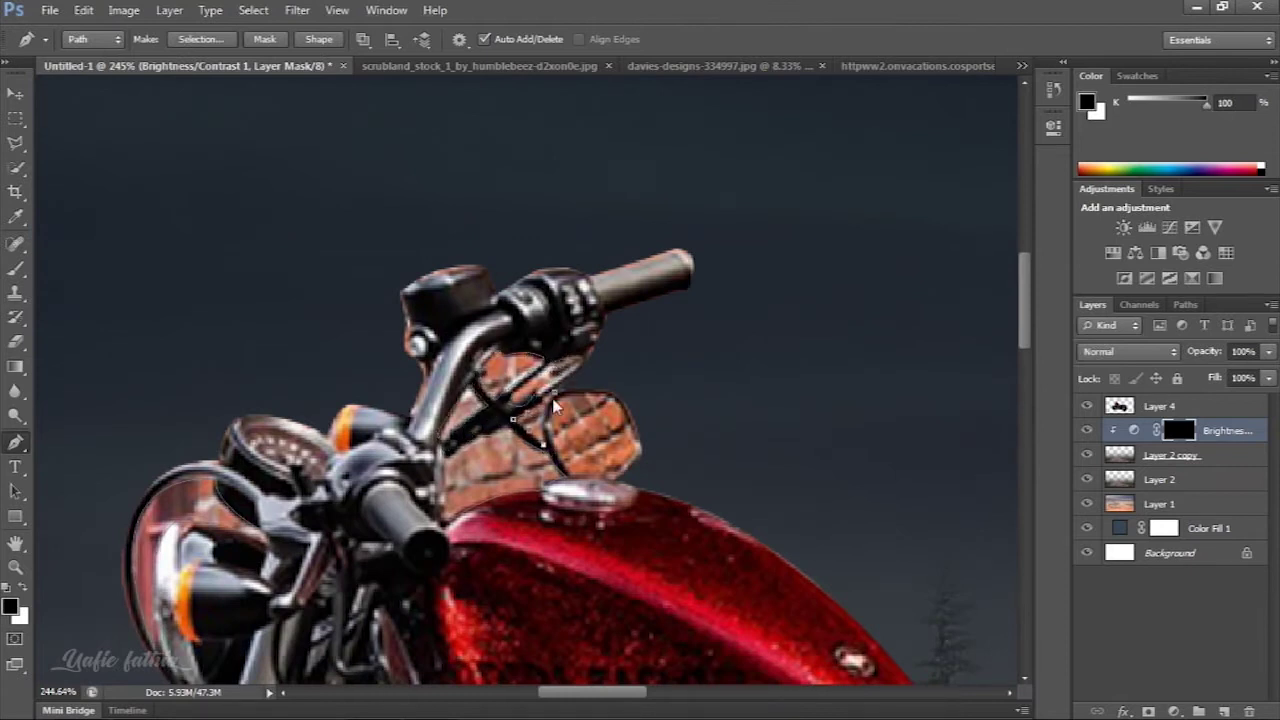
pyautogui.scroll(-1, 890, 133)
pyautogui.click(200, 39)
pyautogui.click(737, 194)
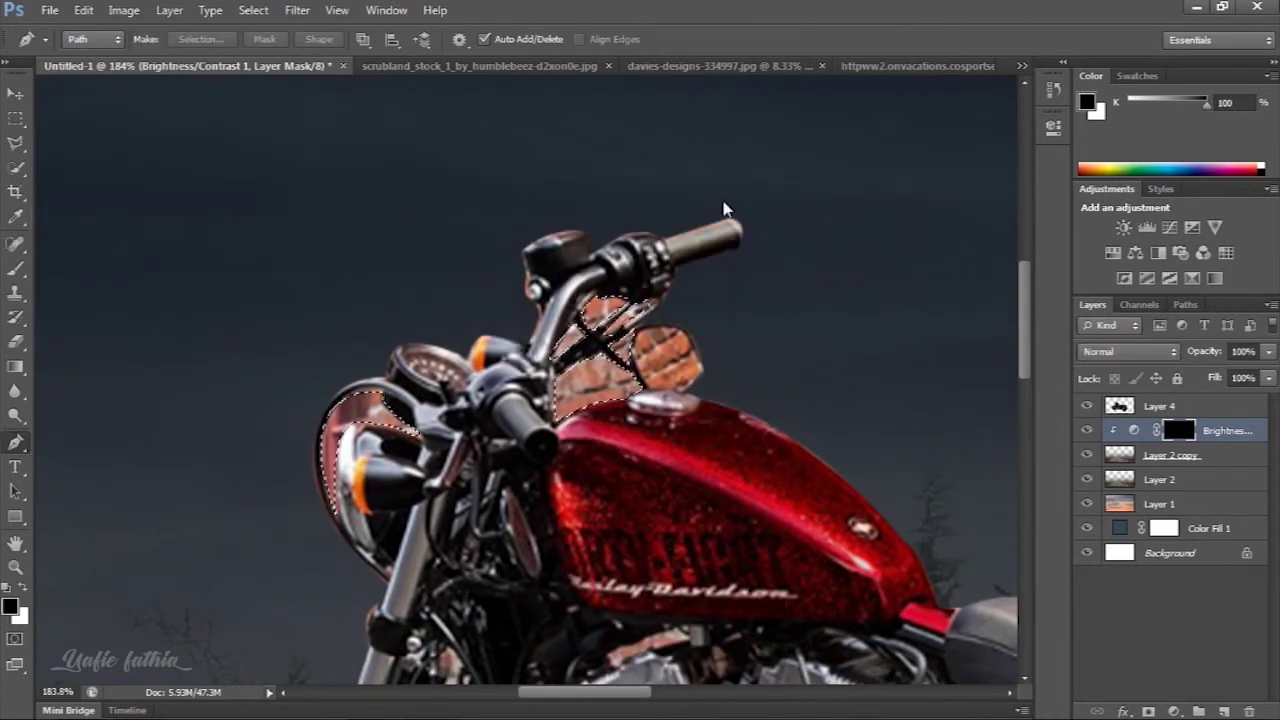
pyautogui.hotkey('alt', ']')
# Outline the brick patch above the engine with six pen anchors
pyautogui.scroll(-3, 600, 415)
pyautogui.scroll(1, 474, 415)
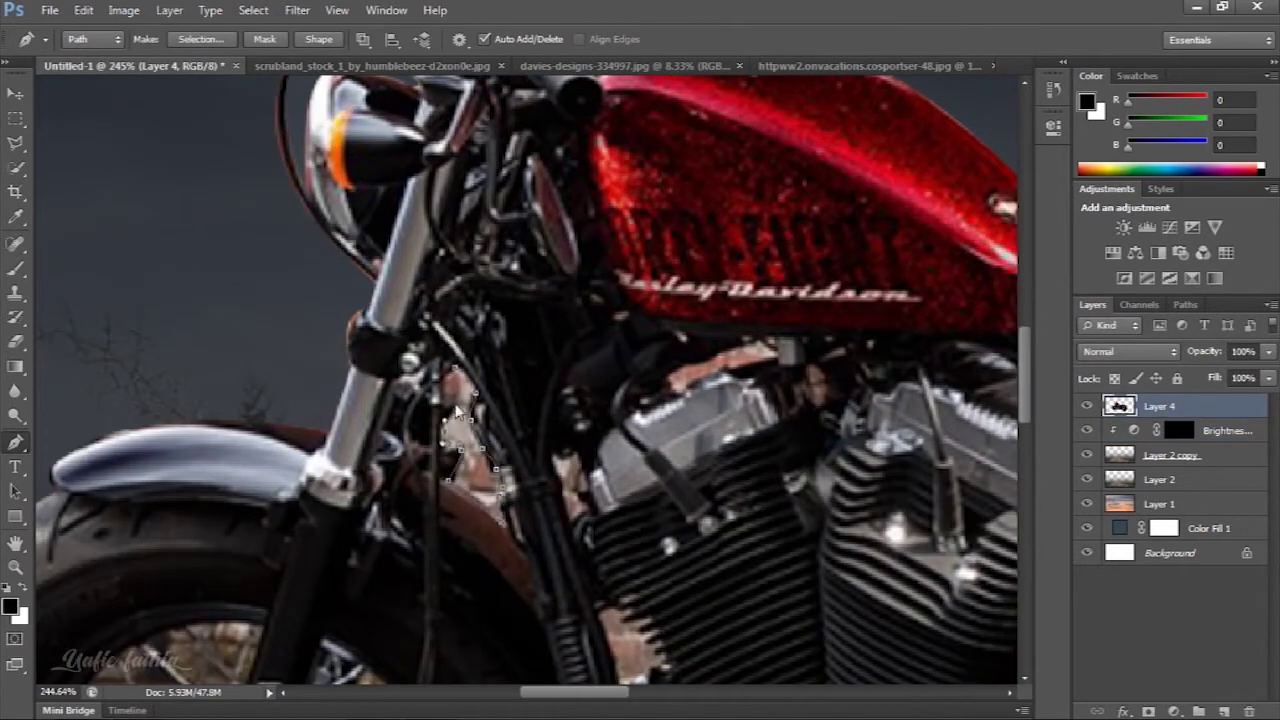
pyautogui.hscroll(2, 458, 410)
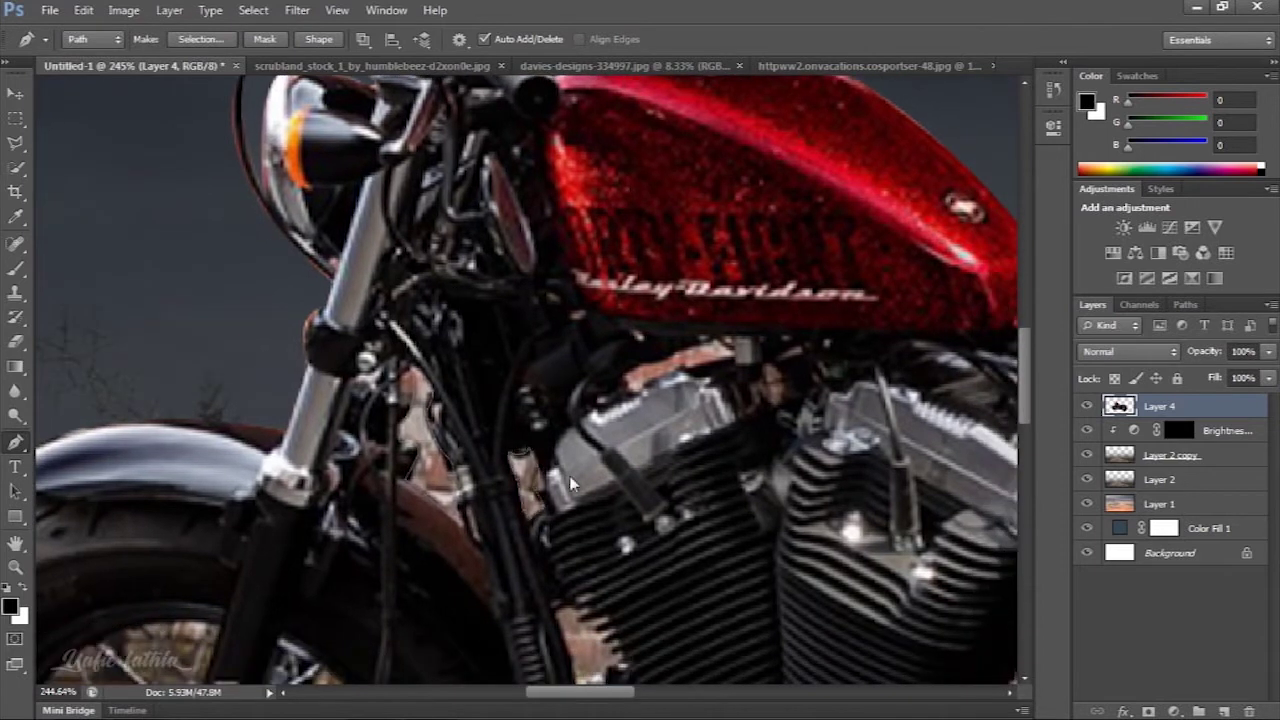
pyautogui.scroll(-3, 505, 535)
pyautogui.hscroll(2, 505, 535)
pyautogui.scroll(2, 560, 550)
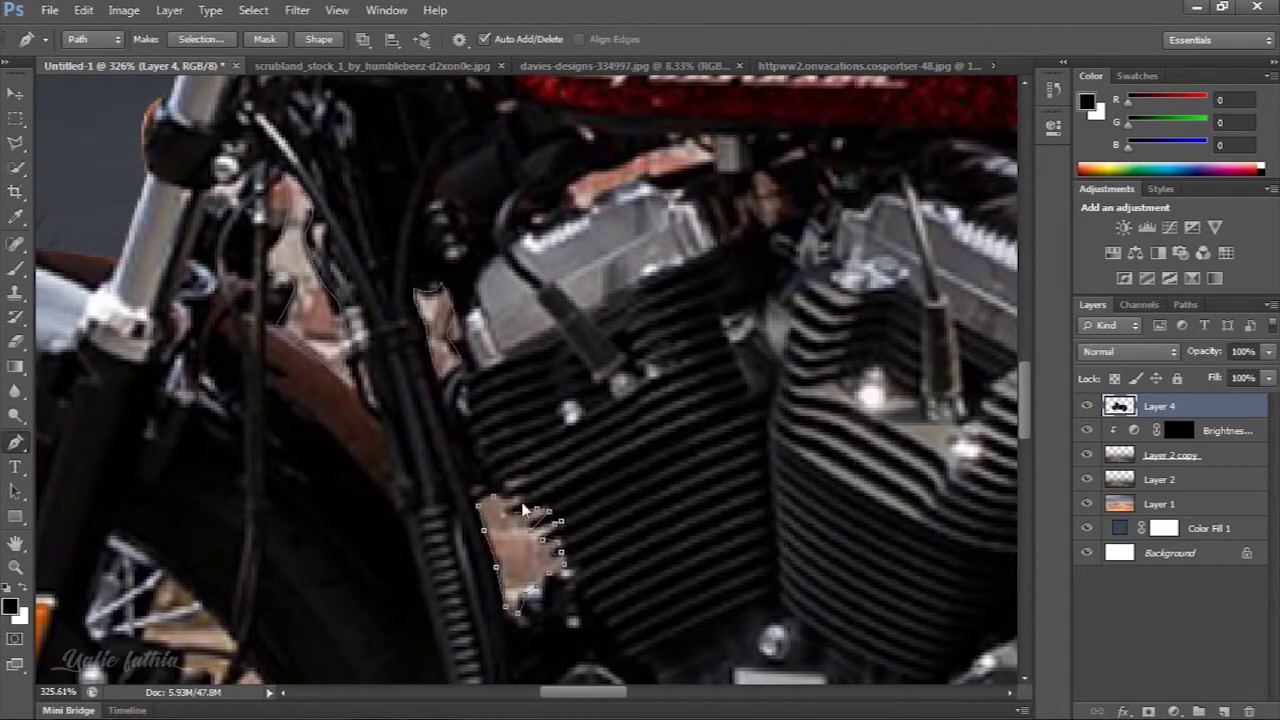
pyautogui.click(690, 138)
pyautogui.click(635, 158)
pyautogui.click(578, 180)
pyautogui.click(585, 205)
pyautogui.click(660, 175)
pyautogui.click(718, 163)
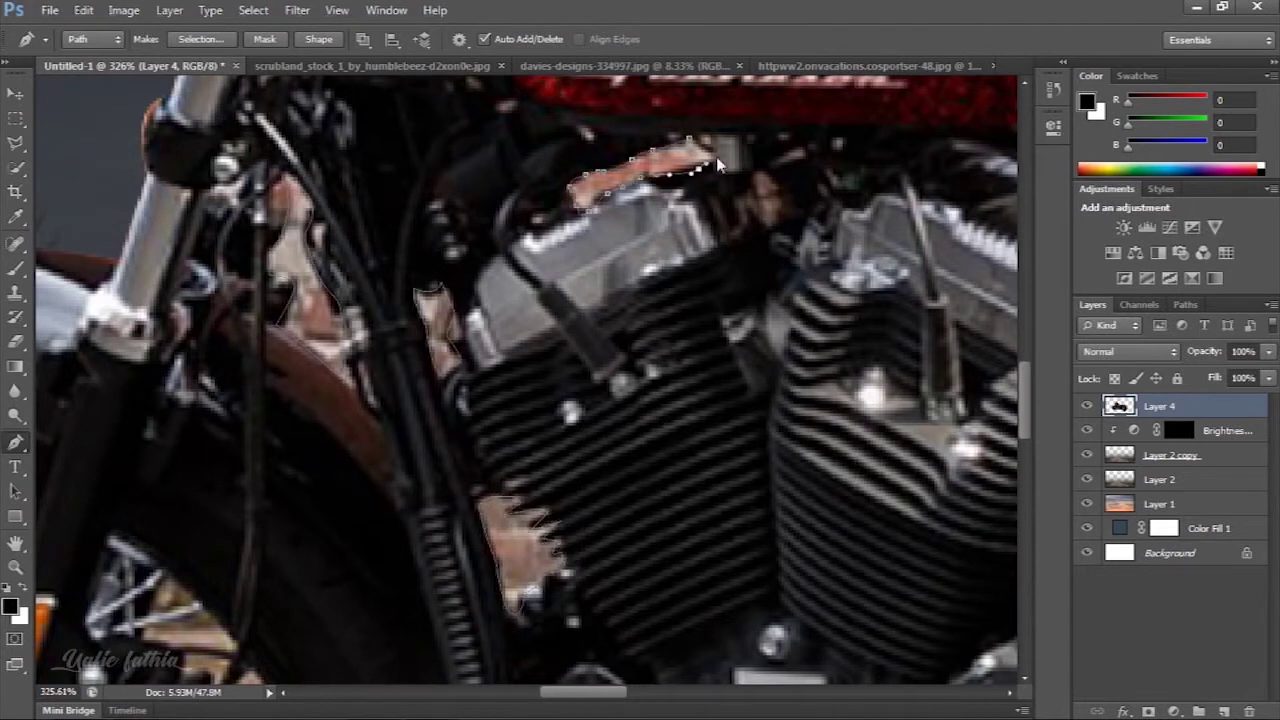
# Convert the engine-gap outline into a selection to cut the brick from Layer 4
pyautogui.scroll(-2, 415, 398)
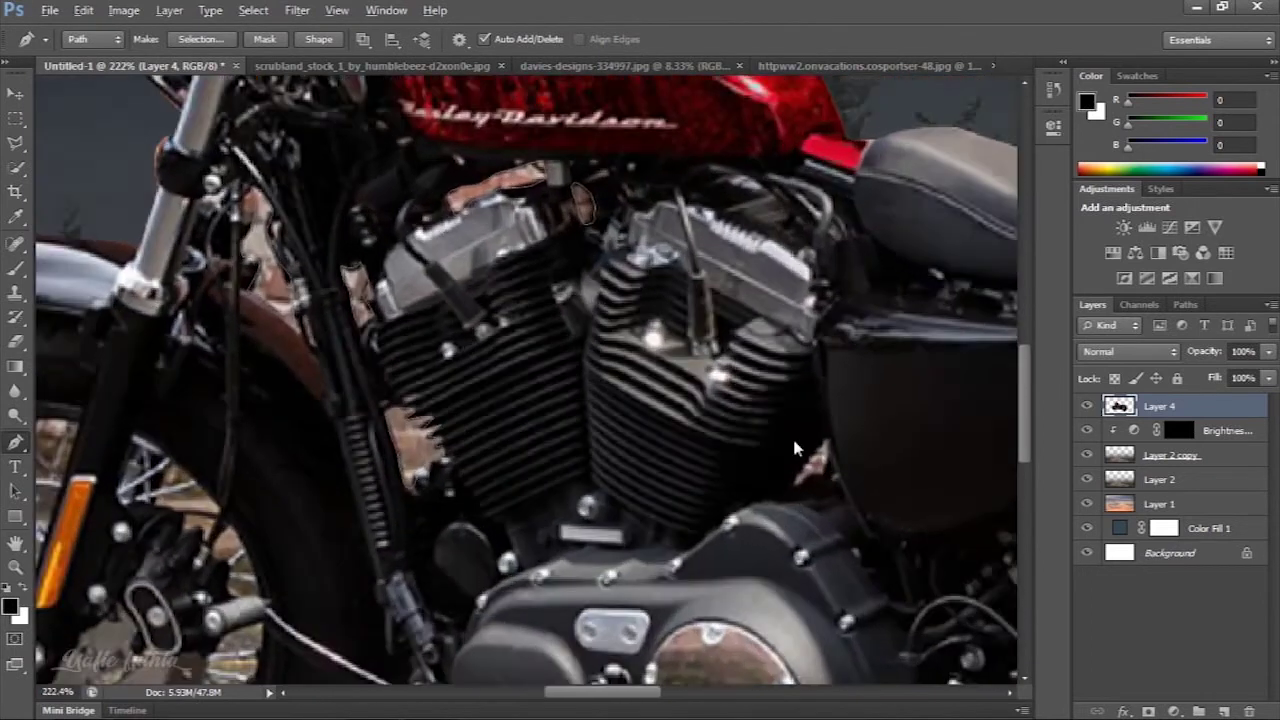
pyautogui.scroll(1, 797, 449)
pyautogui.rightClick(812, 468)
pyautogui.click(870, 150)
pyautogui.click(737, 197)
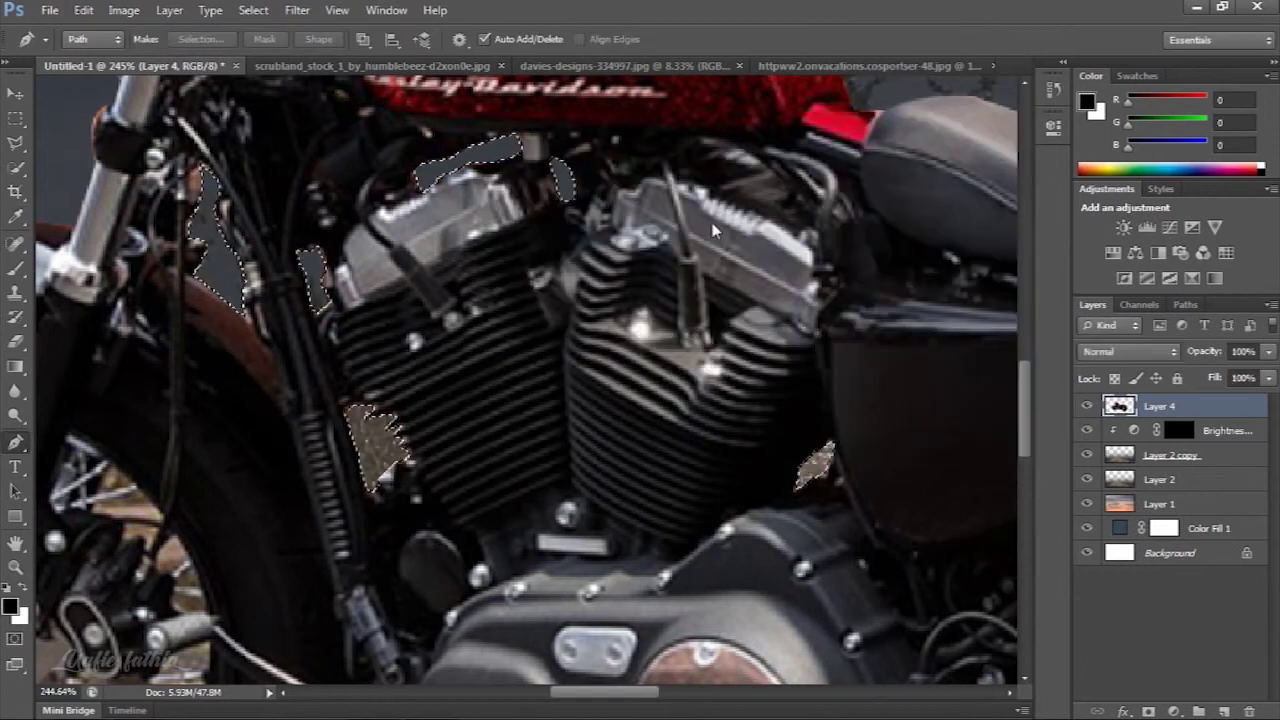
pyautogui.scroll(-4, 713, 230)
pyautogui.scroll(-1, 552, 375)
pyautogui.scroll(-1, 552, 375)
# Darken the motorcycle layer with Brightness/Contrast at about -111 brightness and 35 contrast
pyautogui.press('v')
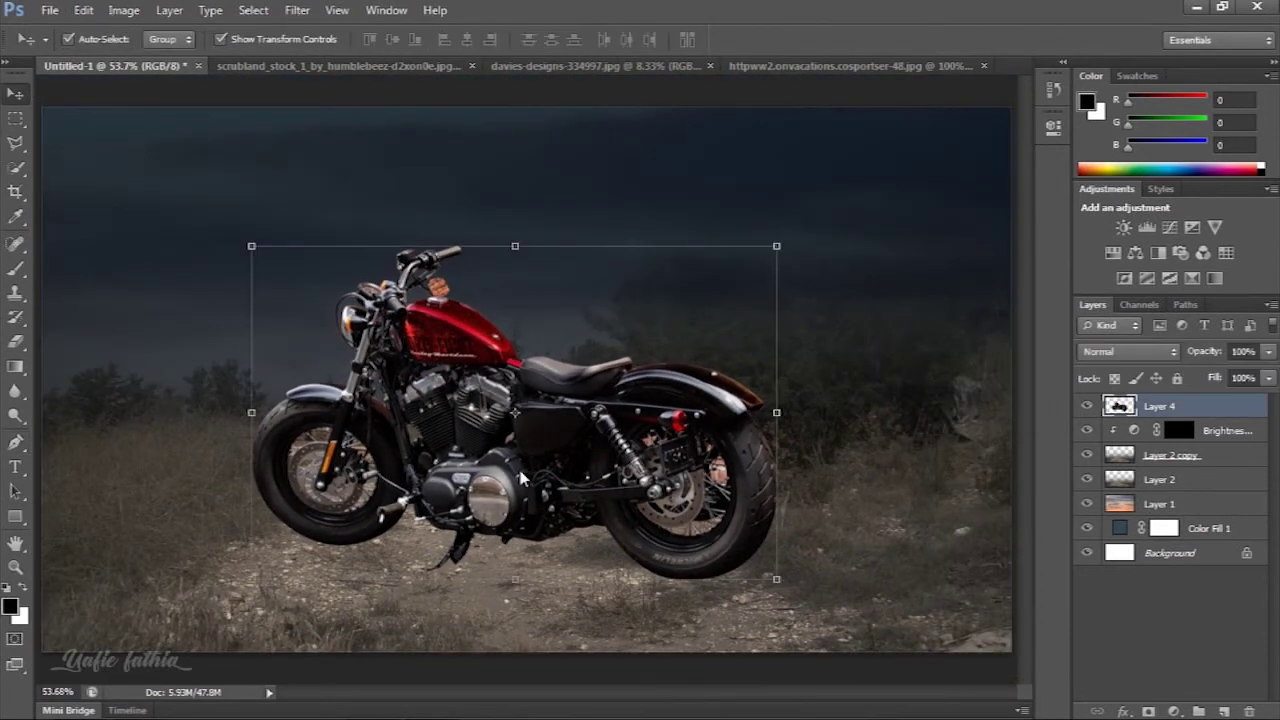
pyautogui.click(124, 10)
pyautogui.click(343, 57)
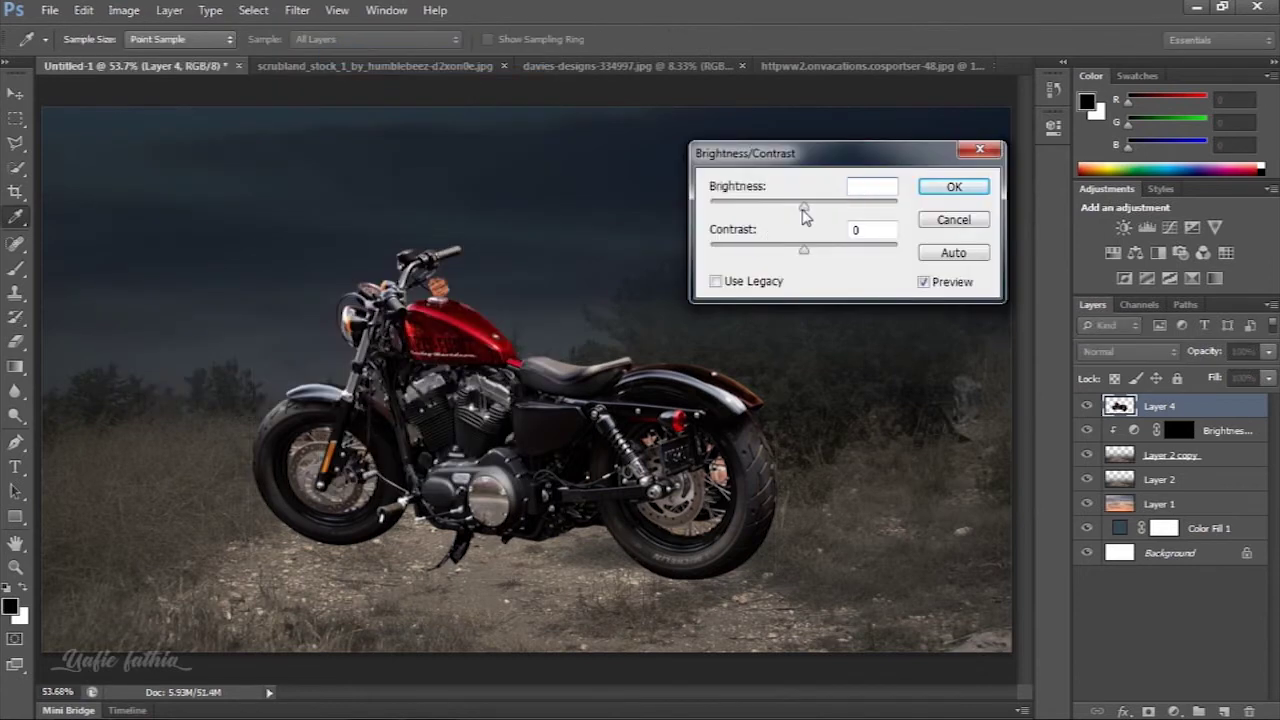
pyautogui.moveTo(805, 215); pyautogui.dragTo(718, 206)
pyautogui.moveTo(803, 250)
pyautogui.mouseDown()
pyautogui.moveTo(862, 262)
pyautogui.moveTo(838, 258)
pyautogui.mouseUp()
pyautogui.moveTo(718, 207); pyautogui.dragTo(735, 207)
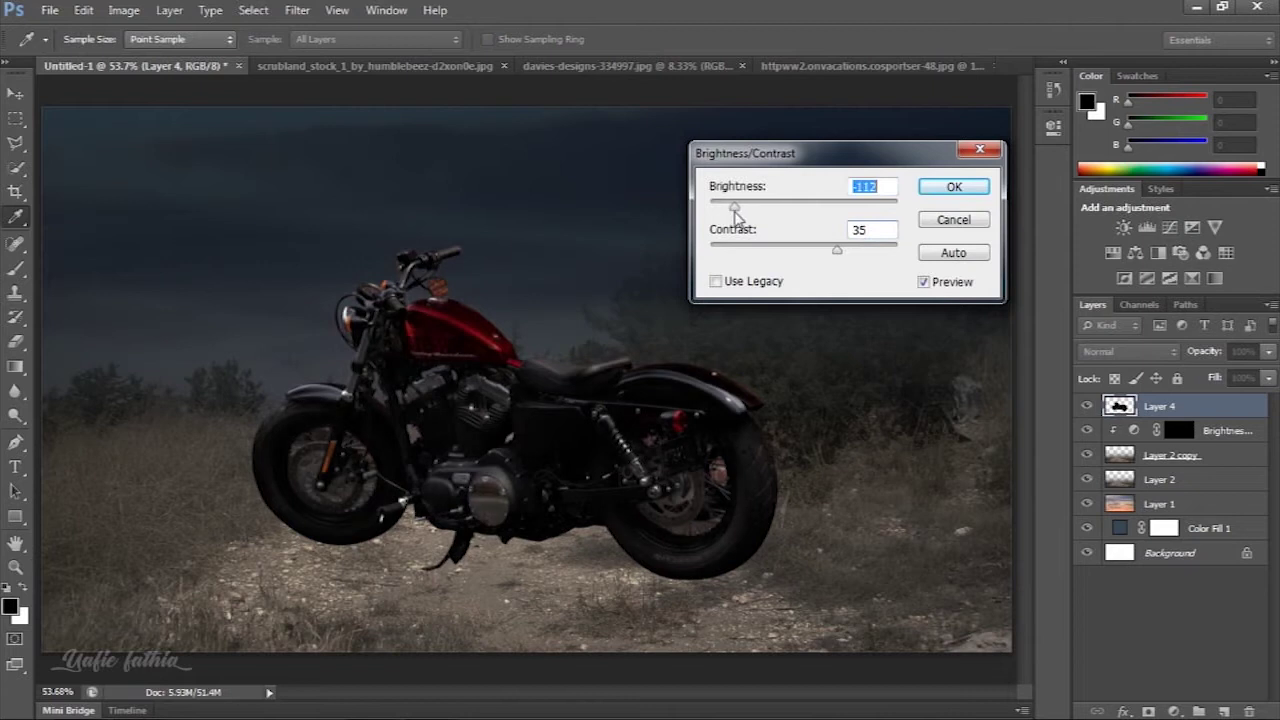
pyautogui.click(922, 195)
# Scale the motorcycle to roughly 82%, tilt it slightly, and position it on the dirt track
pyautogui.press('v')
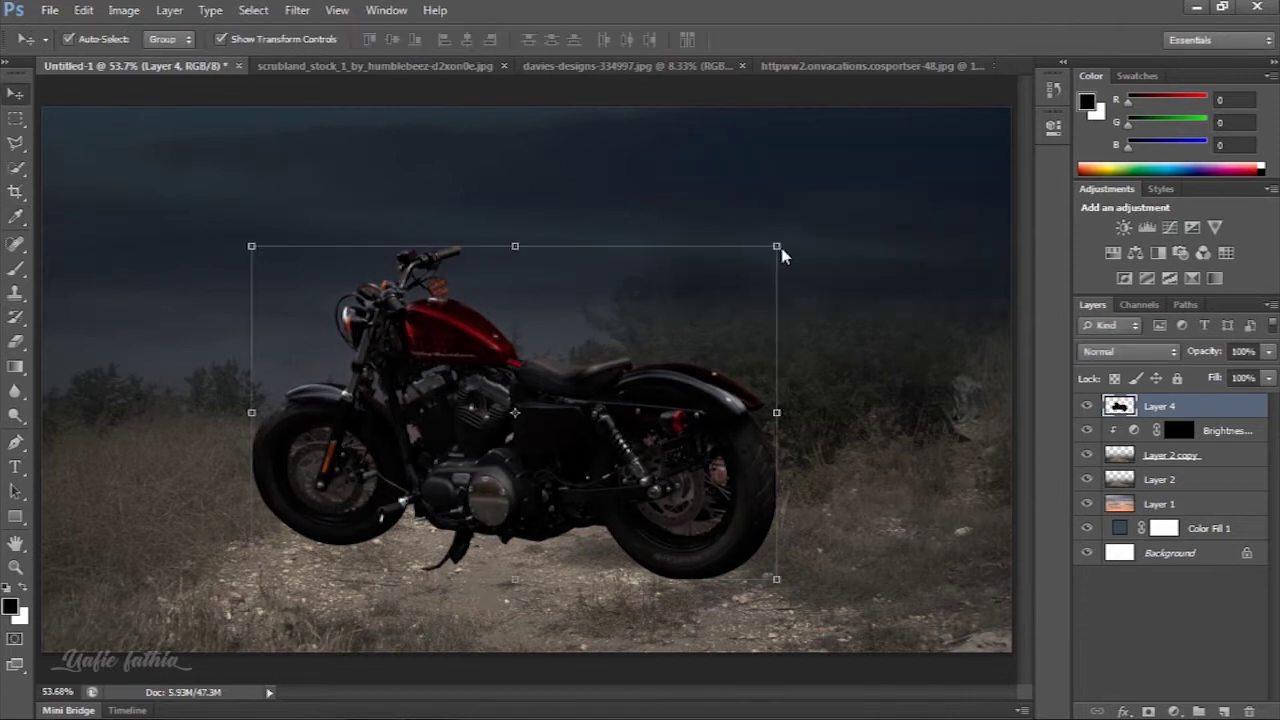
pyautogui.moveTo(778, 248); pyautogui.dragTo(724, 283)
pyautogui.moveTo(652, 428); pyautogui.dragTo(615, 432)
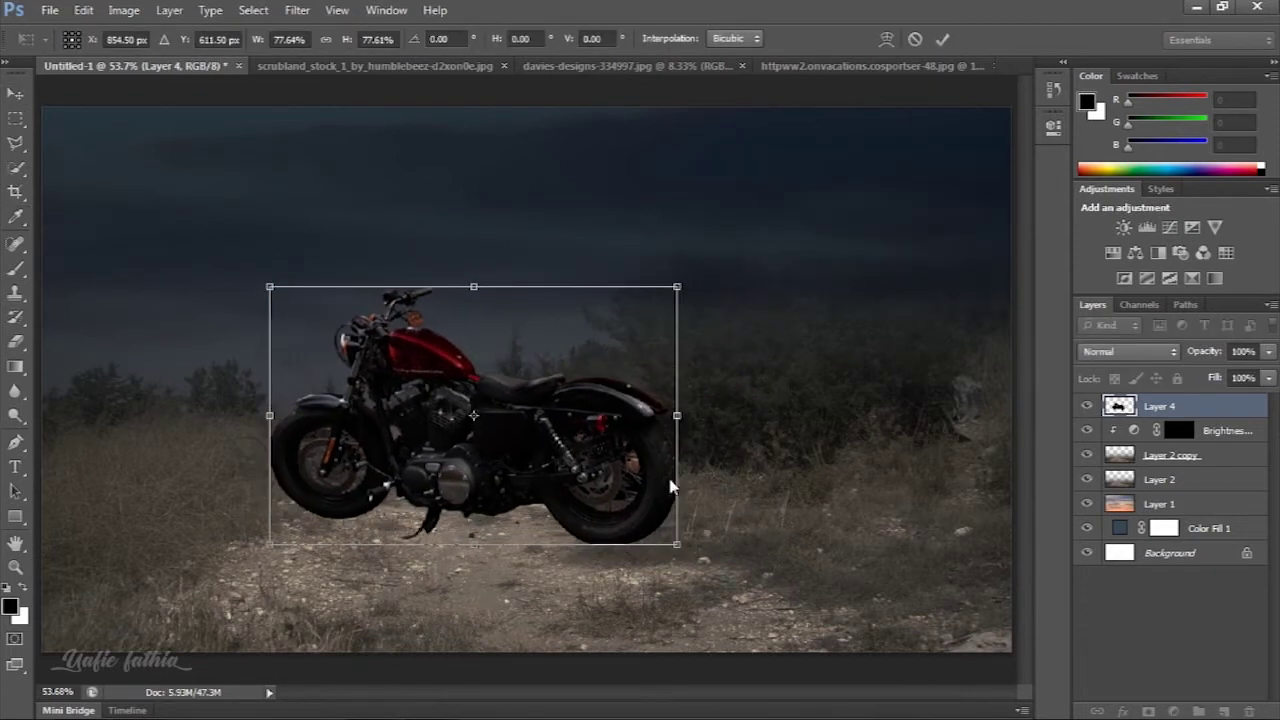
pyautogui.moveTo(683, 560); pyautogui.dragTo(692, 566)
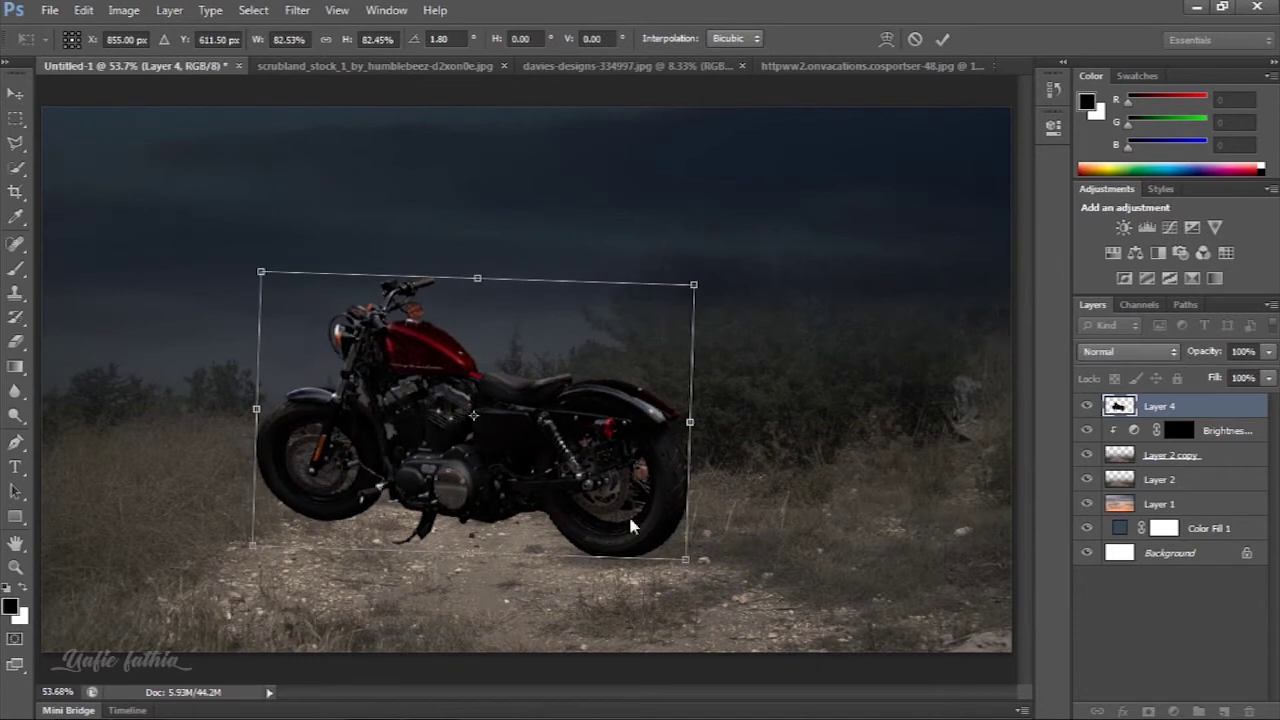
pyautogui.doubleClick(513, 478)
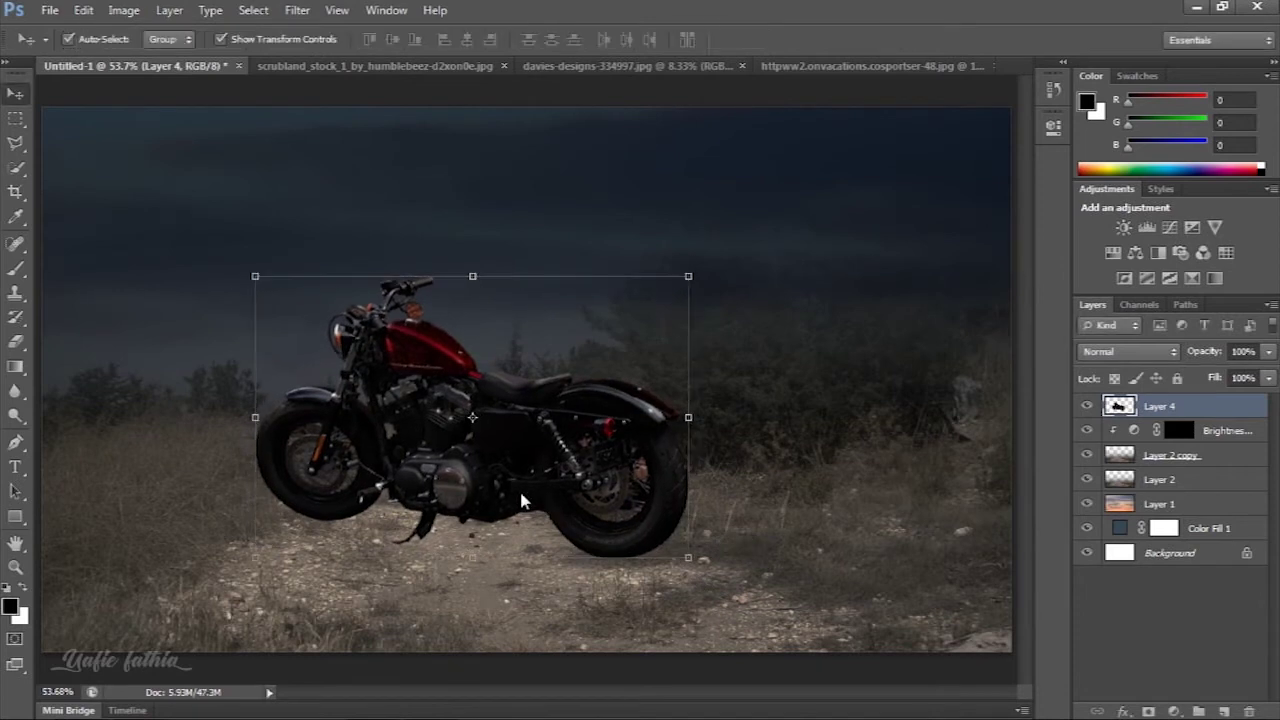
pyautogui.moveTo(614, 493); pyautogui.dragTo(642, 495)
pyautogui.keyDown('alt'); pyautogui.scroll(-1, 628, 501); pyautogui.keyUp('alt')
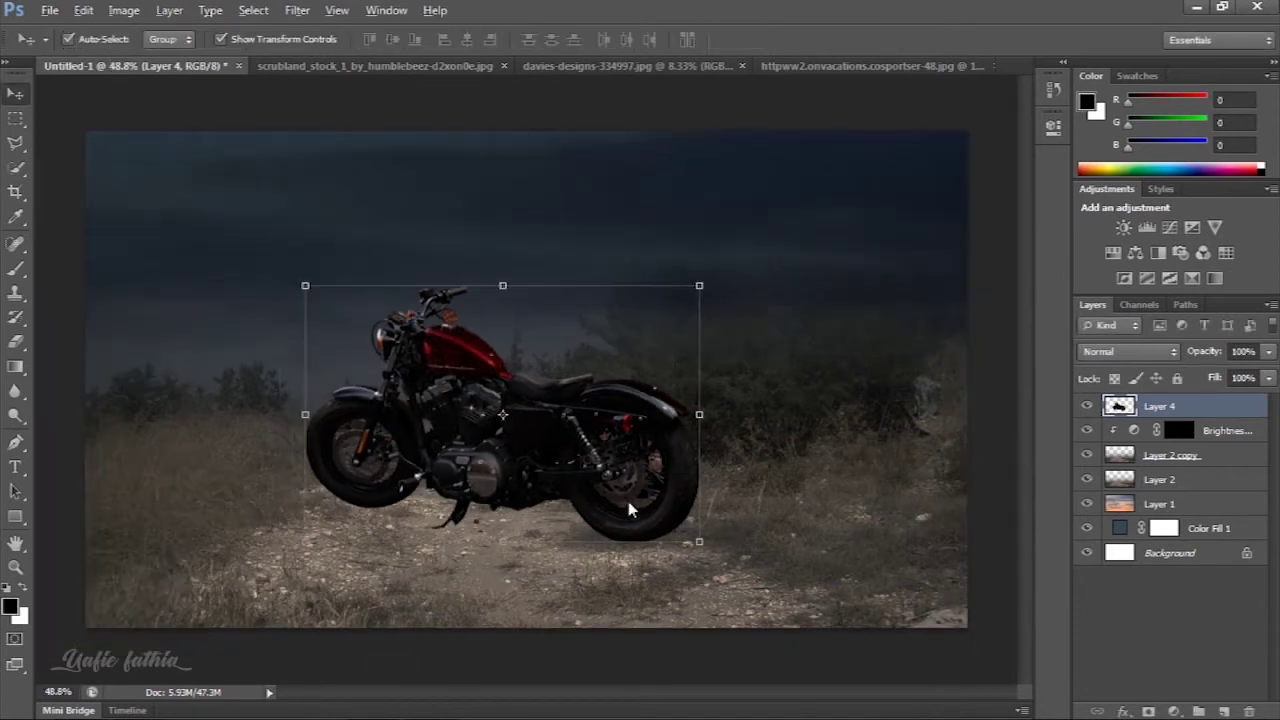
pyautogui.moveTo(640, 490); pyautogui.dragTo(650, 490)
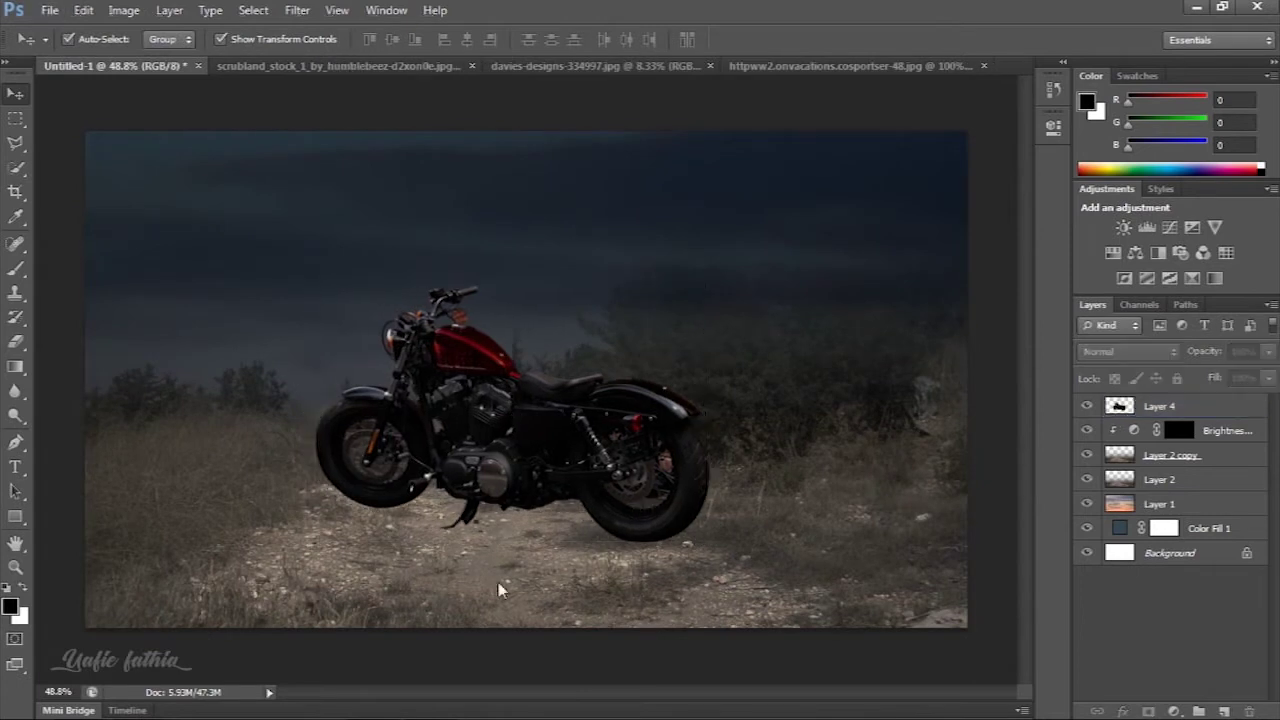
# Darken the Layer 2 copy landscape with Brightness/Contrast to about -133 brightness
pyautogui.click(1160, 480)
pyautogui.click(1172, 456)
pyautogui.click(124, 10)
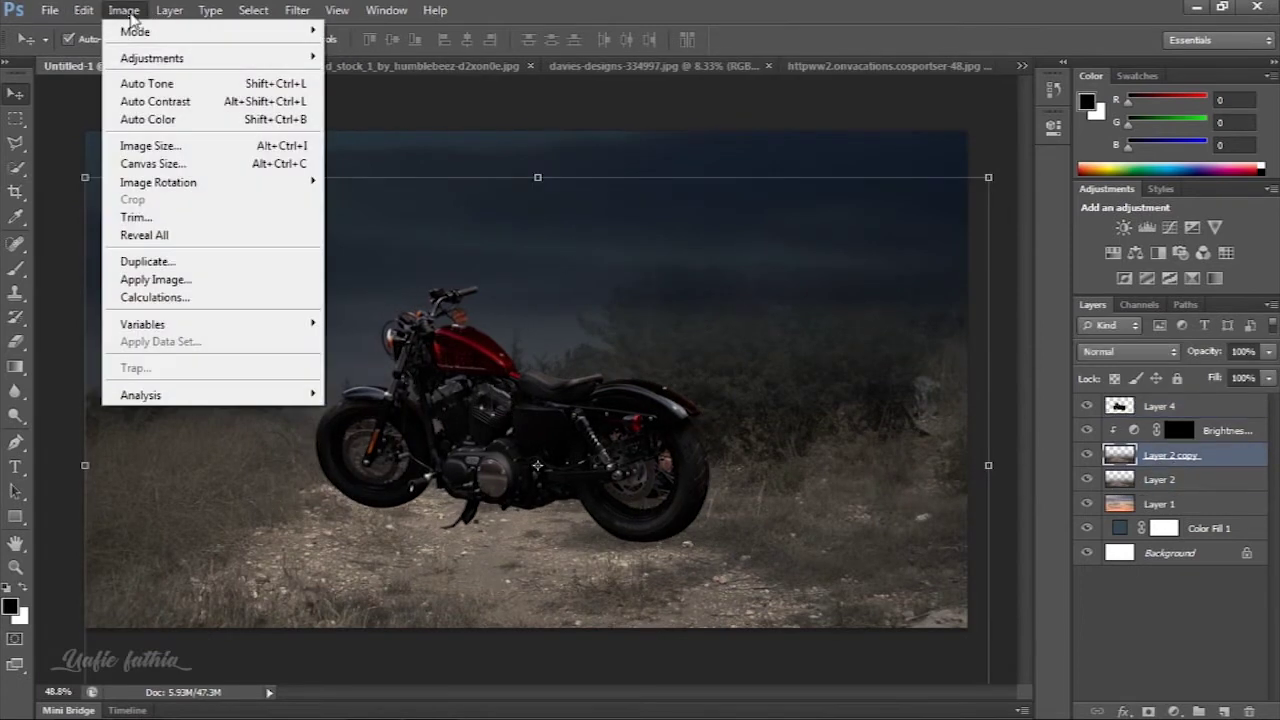
pyautogui.click(390, 57)
pyautogui.moveTo(803, 205); pyautogui.dragTo(722, 208)
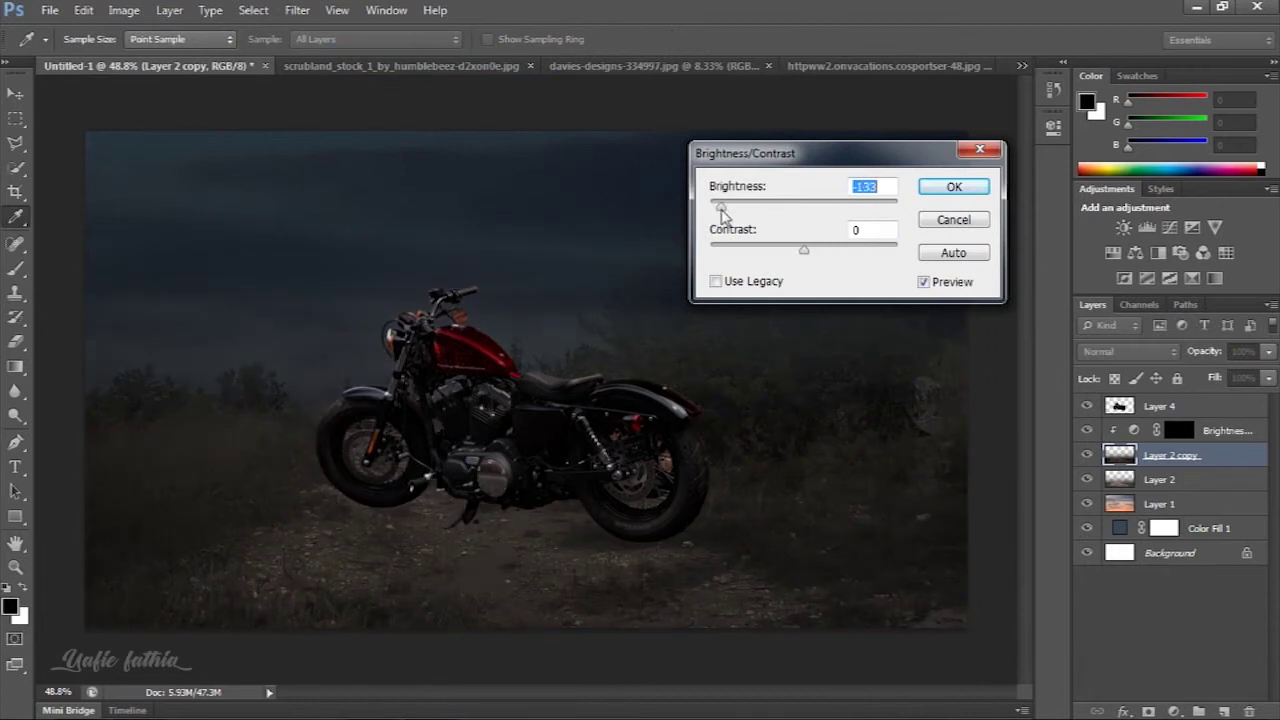
pyautogui.click(950, 189)
# Select both scrubland layers and move them down about 0.333 in
pyautogui.press('v')
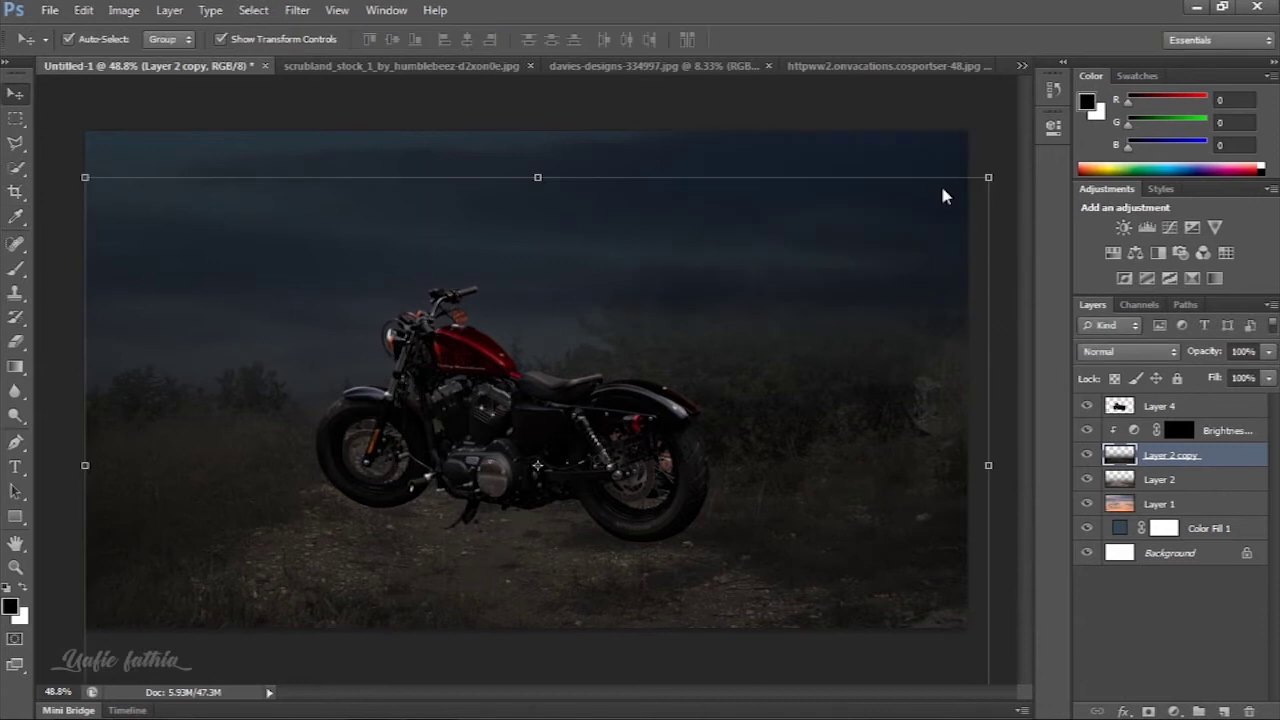
pyautogui.keyDown('shift'); pyautogui.click(1175, 479); pyautogui.keyUp('shift')
pyautogui.moveTo(772, 470)
pyautogui.mouseDown()
pyautogui.moveTo(771, 534)
pyautogui.moveTo(771, 503)
pyautogui.mouseUp()
pyautogui.click(1215, 430)
# On a new layer, draw black gradients that darken the lower-right corner and the sky from the top
pyautogui.press('g')
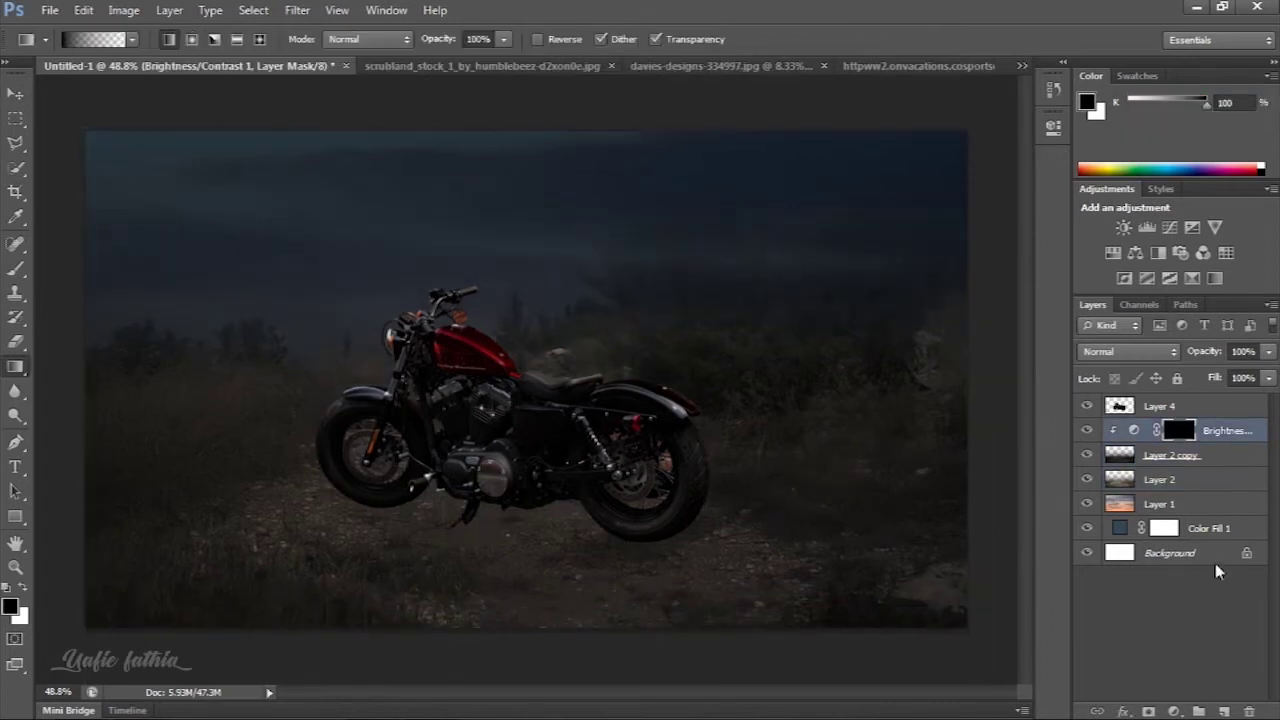
pyautogui.click(1224, 710)
pyautogui.hotkey('ctrl', '-')
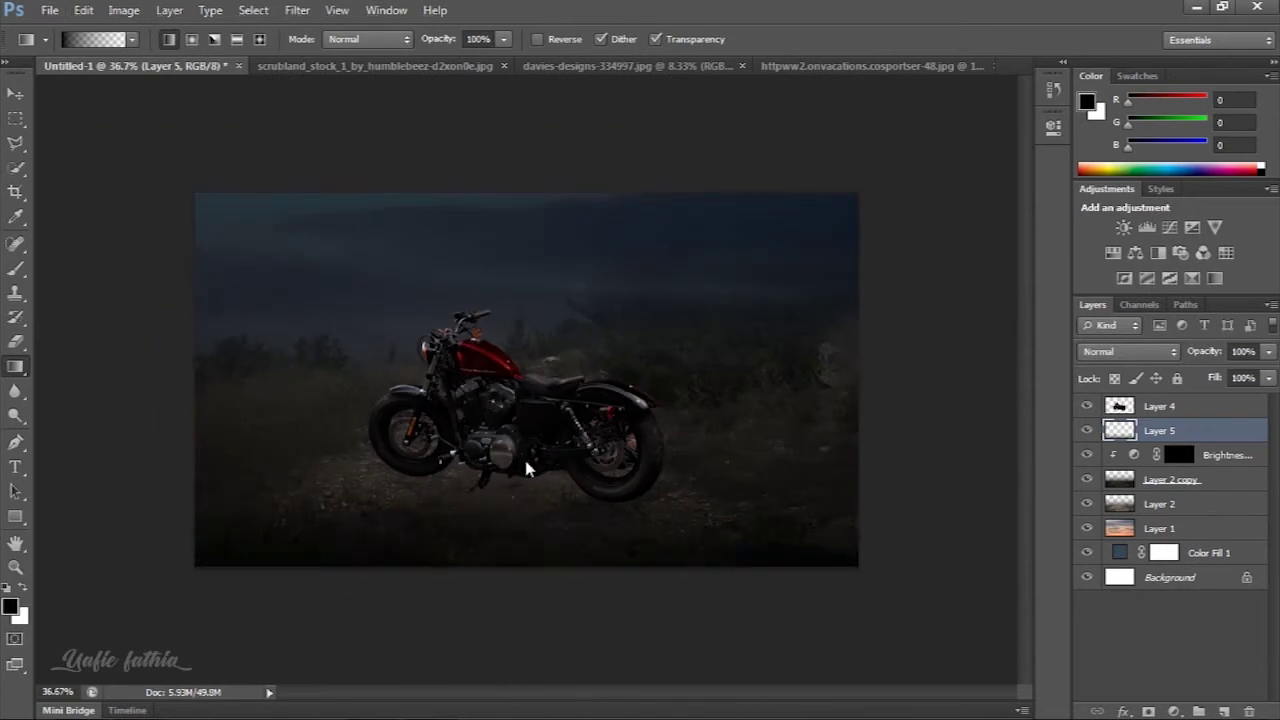
pyautogui.moveTo(924, 606); pyautogui.dragTo(851, 423)
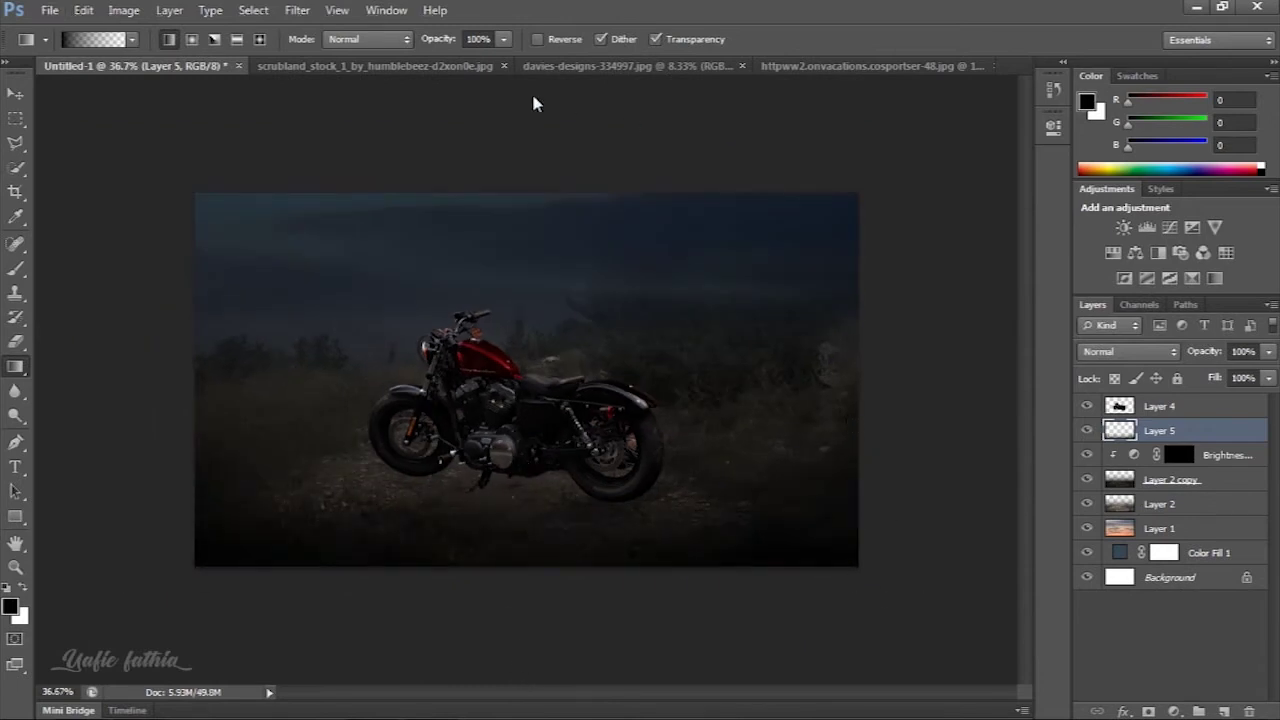
pyautogui.moveTo(533, 103); pyautogui.dragTo(546, 365)
pyautogui.hotkey('ctrl', '+')
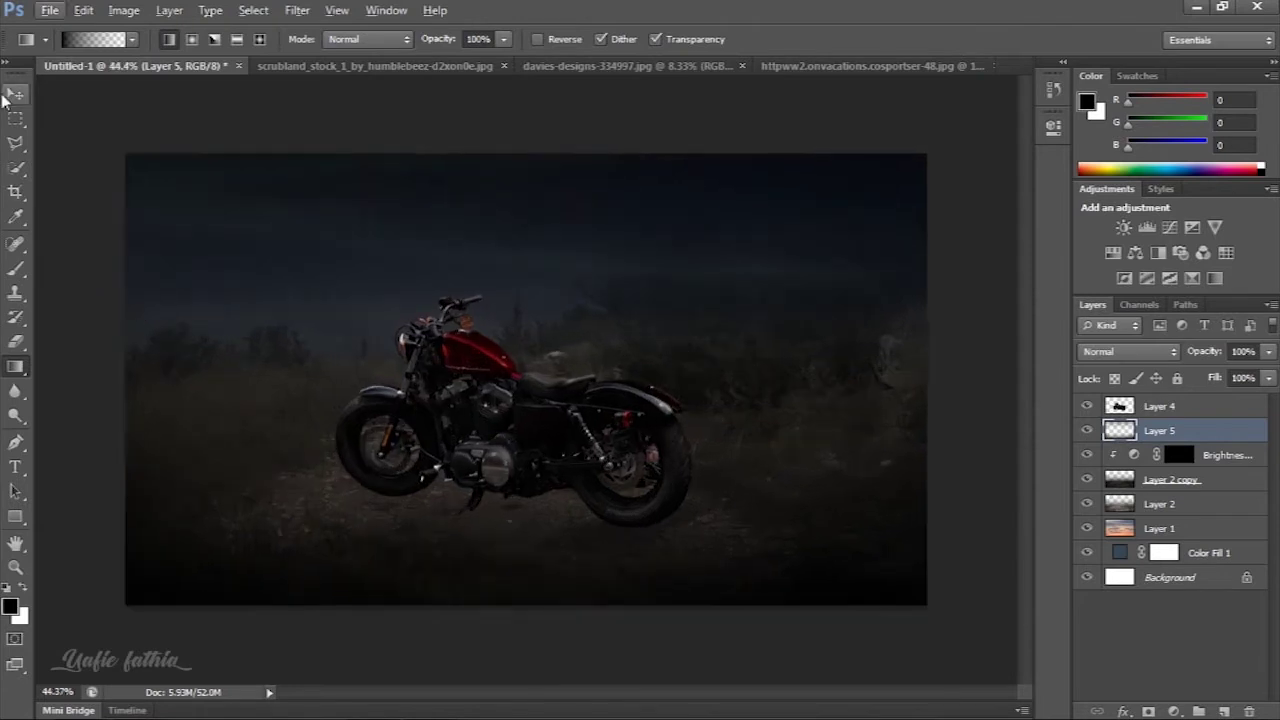
pyautogui.press('v')
pyautogui.click(1204, 457)
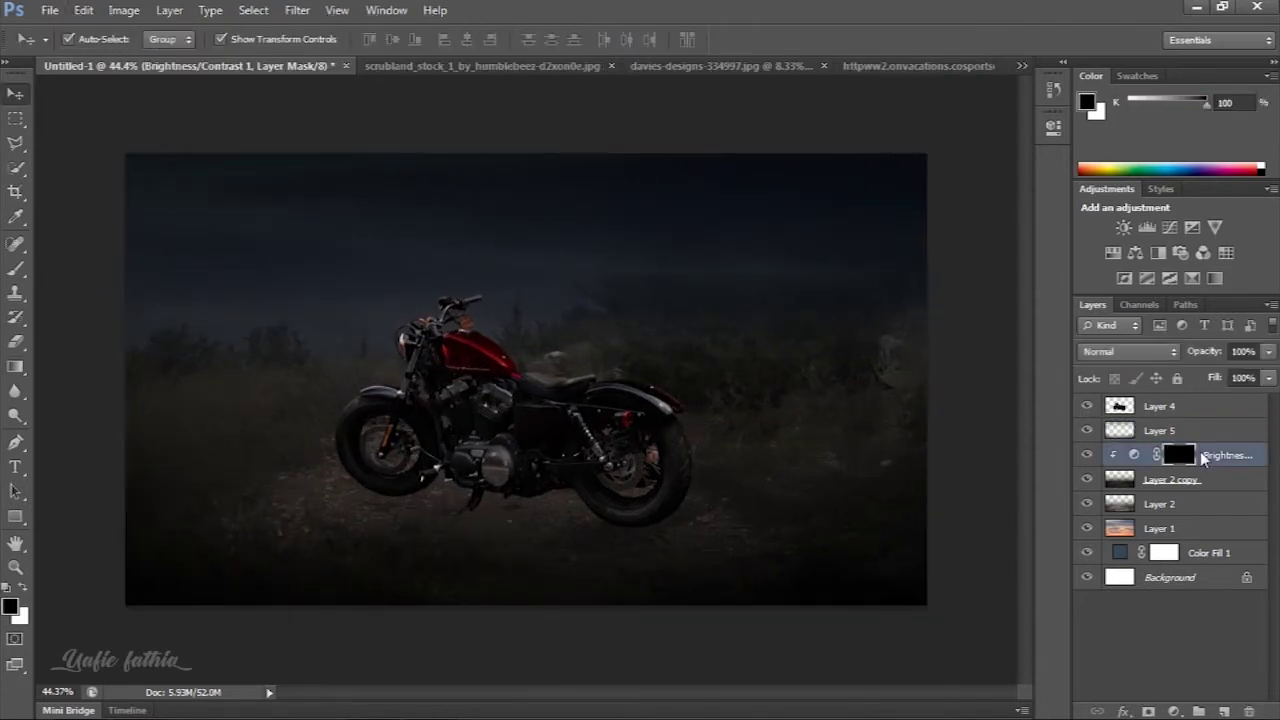
# Set up a white brush for the Brightness/Contrast mask, undoing a test dab
pyautogui.press('b')
pyautogui.press('x')
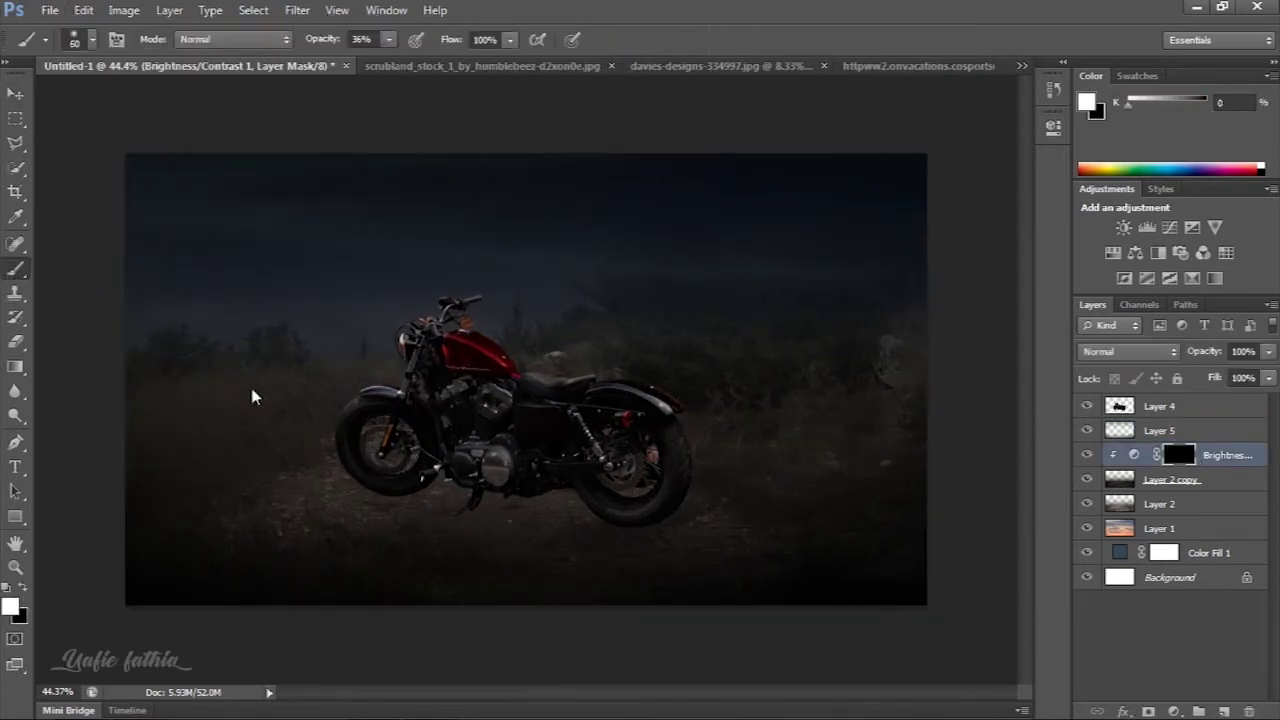
pyautogui.scroll(1, 252, 397)
pyautogui.click(18, 270)
pyautogui.click(268, 453)
pyautogui.hotkey('ctrl', 'z')
pyautogui.click(15, 93)
pyautogui.click(86, 116)
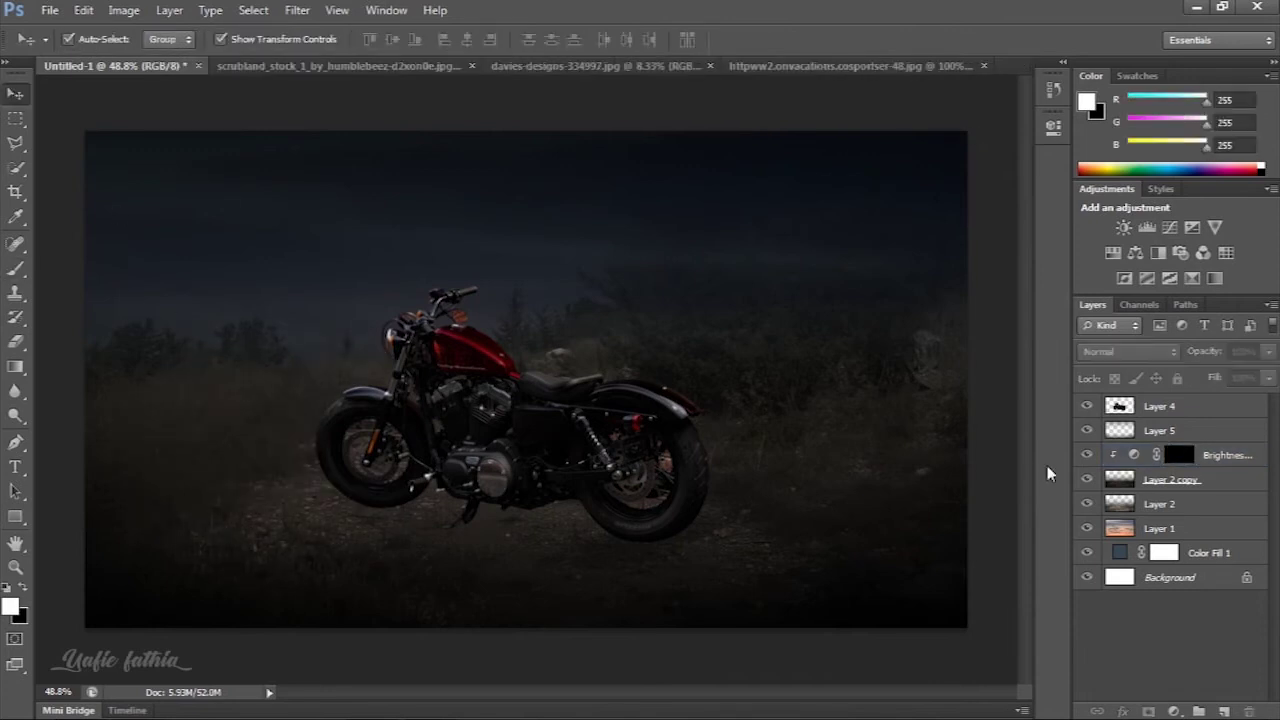
# Paint white on the mask at lower left and enlarge the lit patch on the ground
pyautogui.click(1178, 455)
pyautogui.click(17, 270)
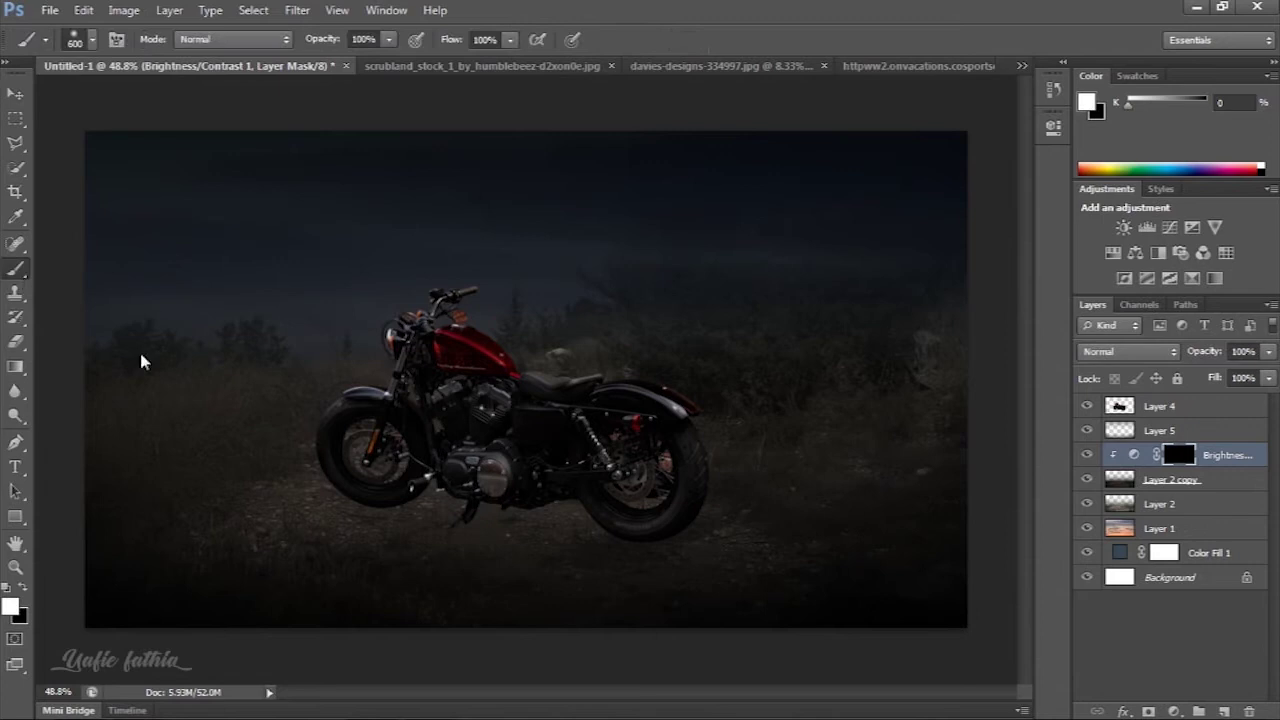
pyautogui.click(270, 420)
pyautogui.click(252, 418)
pyautogui.hotkey('ctrl', 'z')
pyautogui.press('v')
pyautogui.moveTo(486, 186)
pyautogui.mouseDown()
pyautogui.moveTo(563, 160)
pyautogui.moveTo(590, 128)
pyautogui.mouseUp()
pyautogui.moveTo(268, 475); pyautogui.dragTo(268, 452)
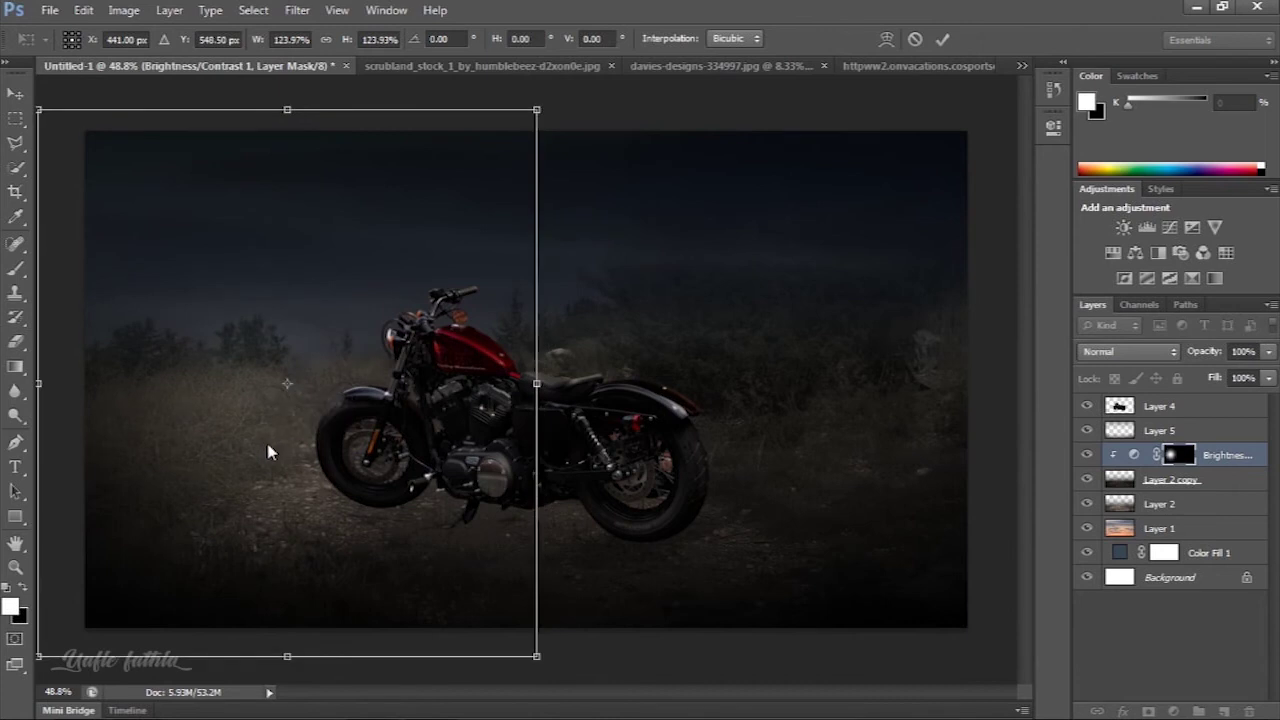
pyautogui.press('Return')
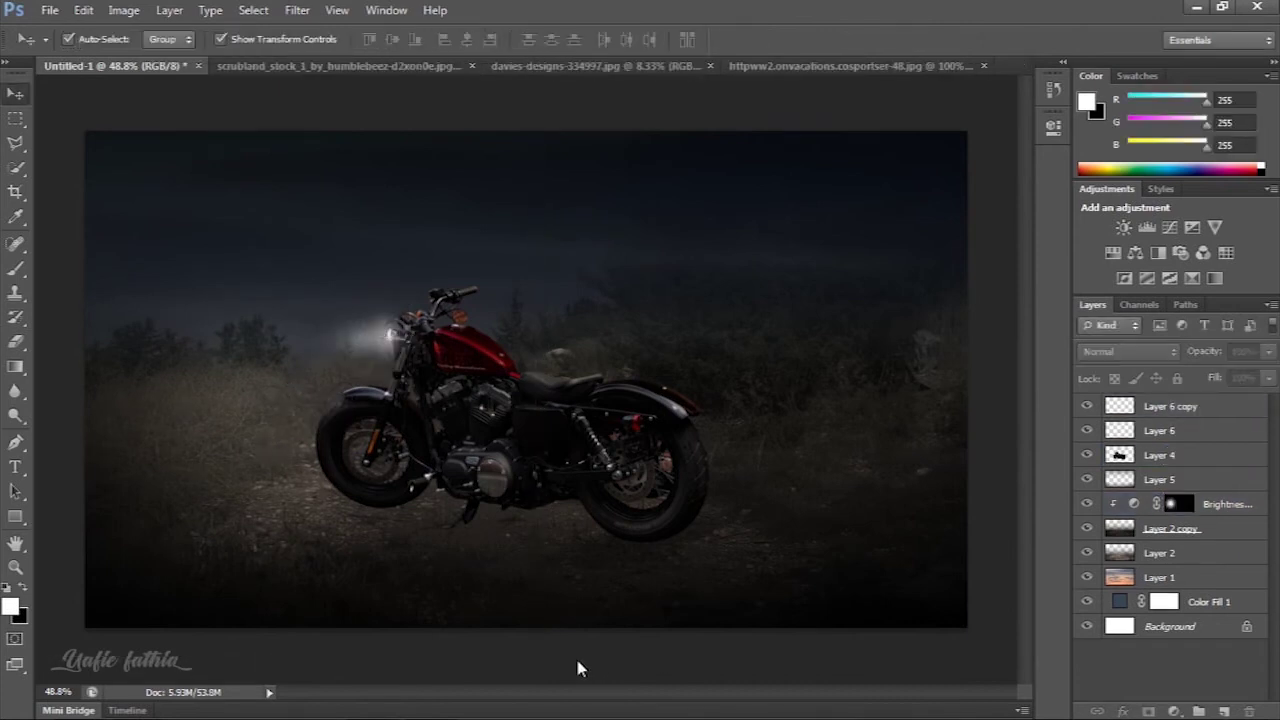
# Flatten, stretch and tilt the headlight glow into a longer beam at 76% opacity
pyautogui.click(1160, 430)
pyautogui.hotkey('ctrl', 't')
pyautogui.moveTo(371, 300); pyautogui.dragTo(371, 312)
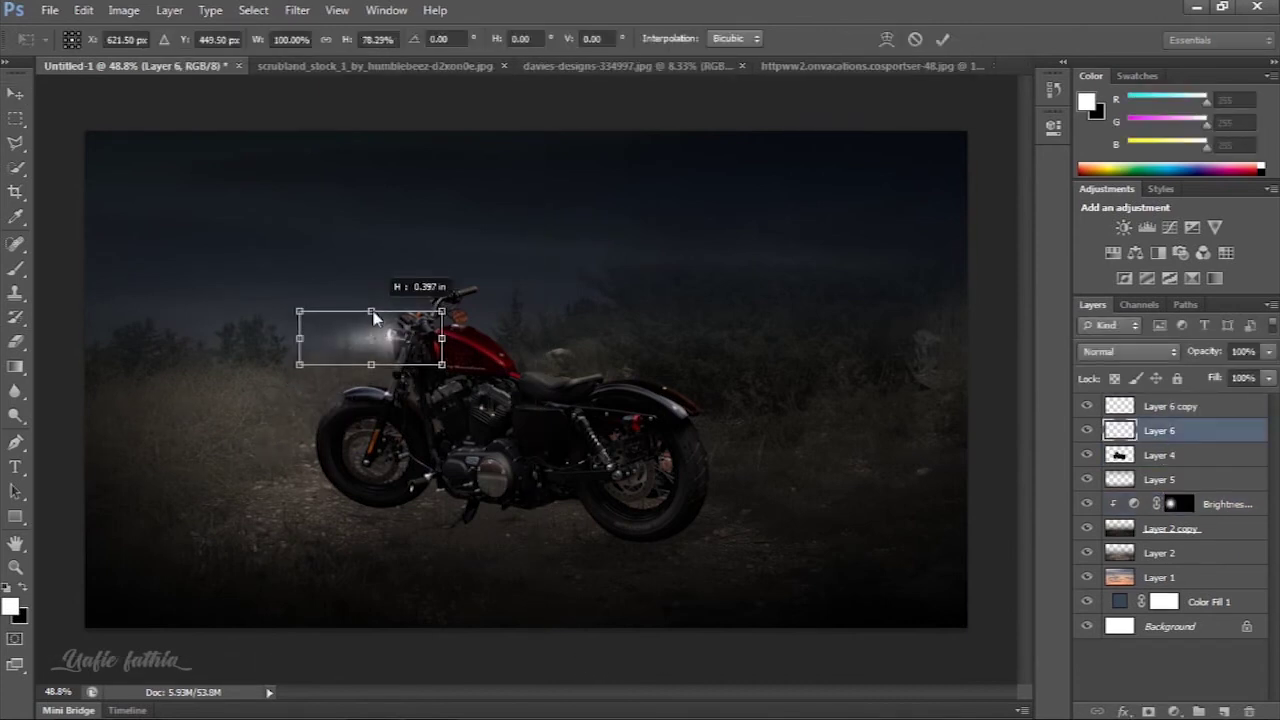
pyautogui.click(1268, 351)
pyautogui.moveTo(1264, 373); pyautogui.dragTo(1246, 373)
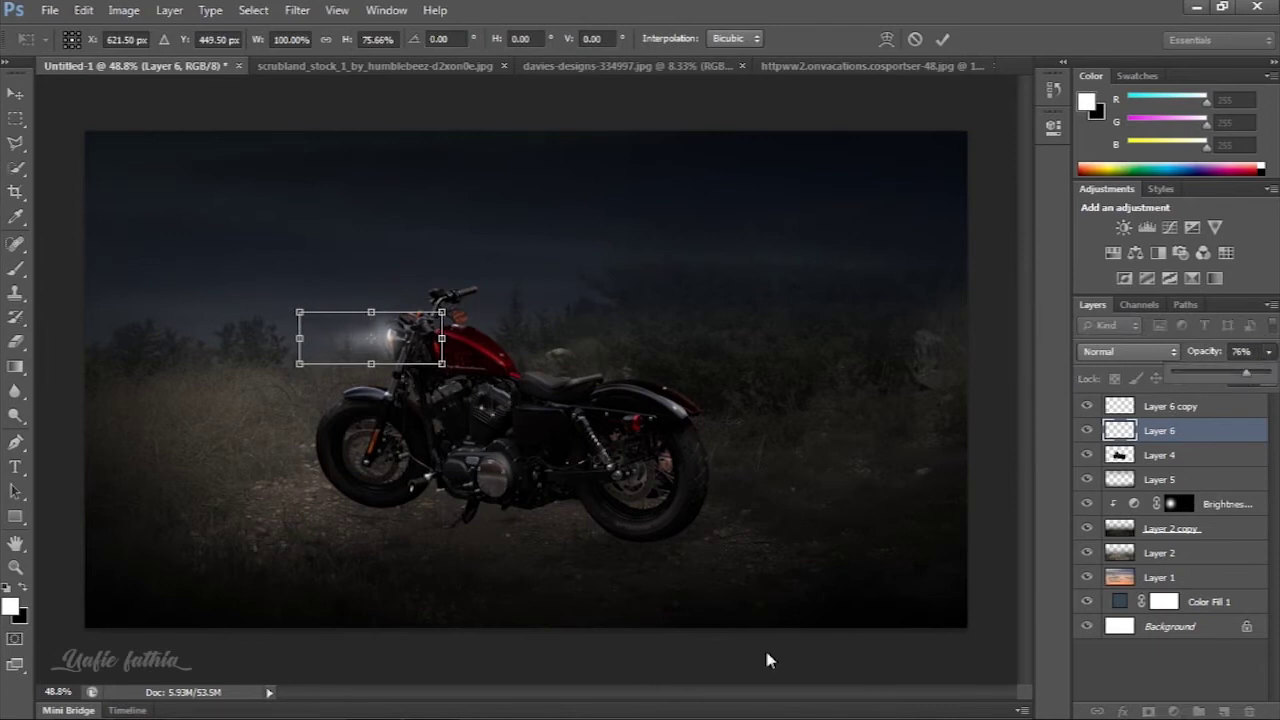
pyautogui.press('Return')
pyautogui.press('Return')
pyautogui.click(602, 655)
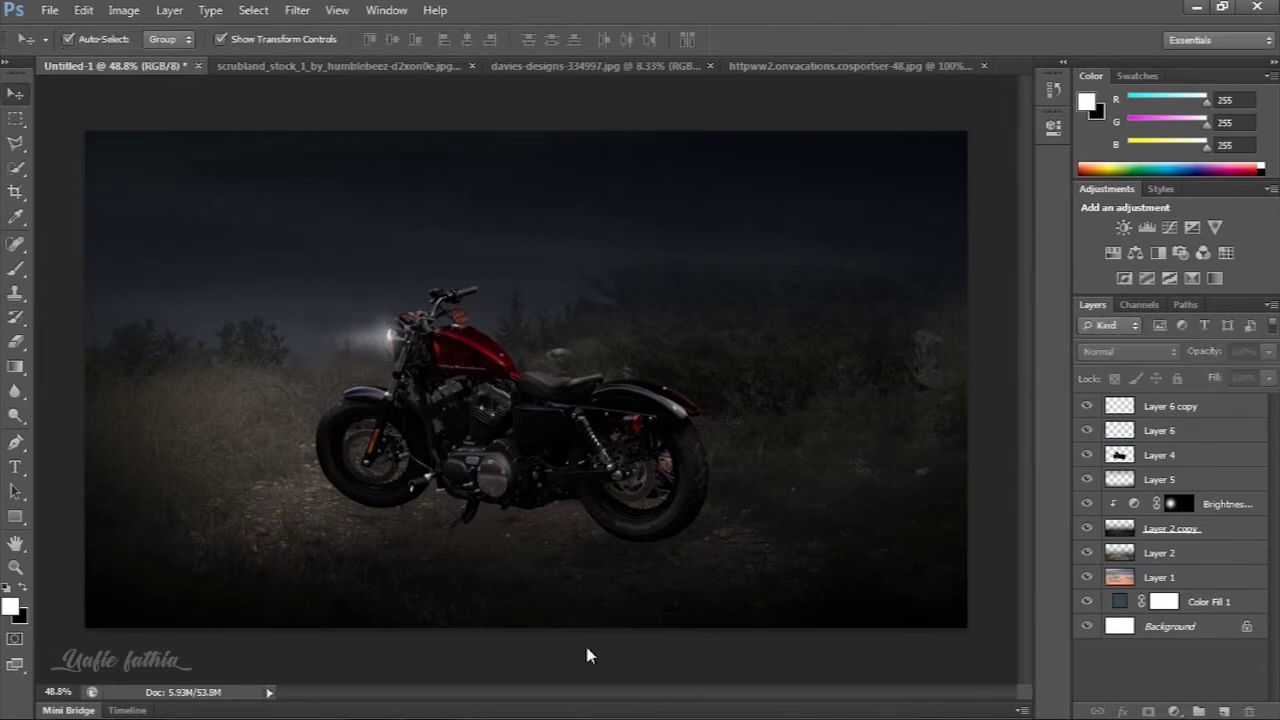
pyautogui.click(300, 345)
pyautogui.moveTo(291, 343); pyautogui.dragTo(287, 343)
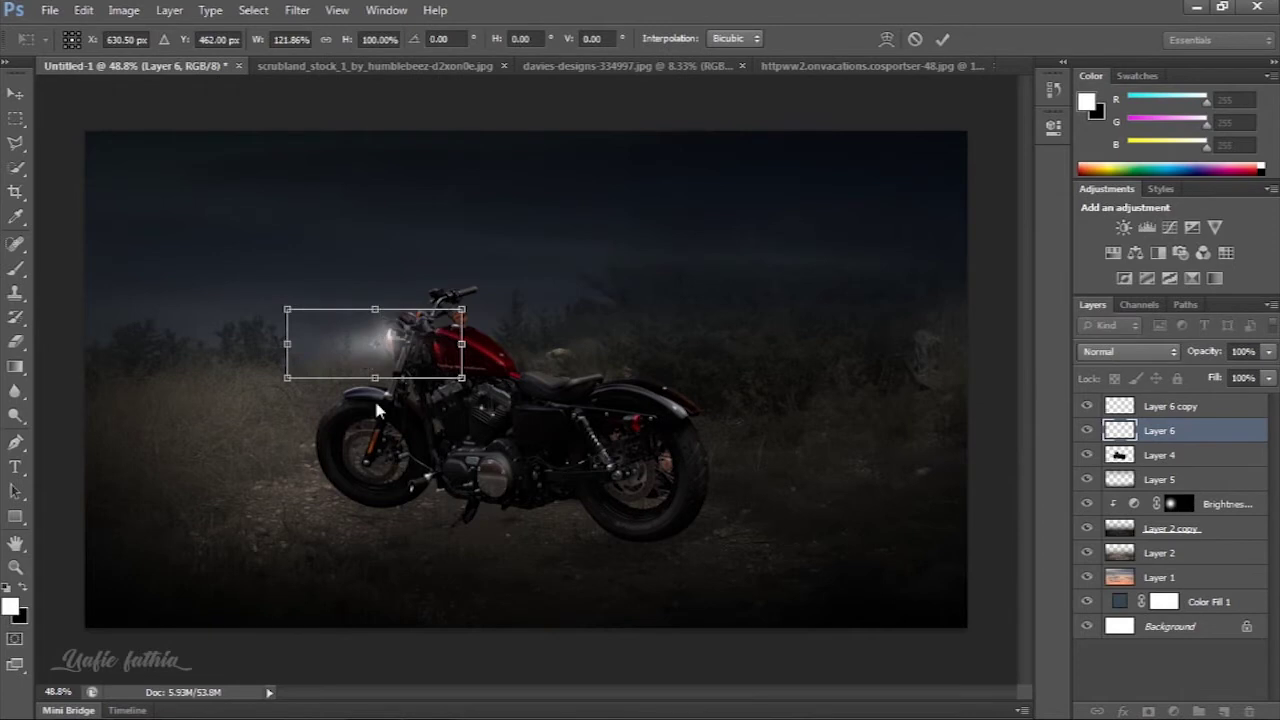
pyautogui.moveTo(477, 314); pyautogui.dragTo(482, 285)
pyautogui.press('Return')
pyautogui.click(474, 662)
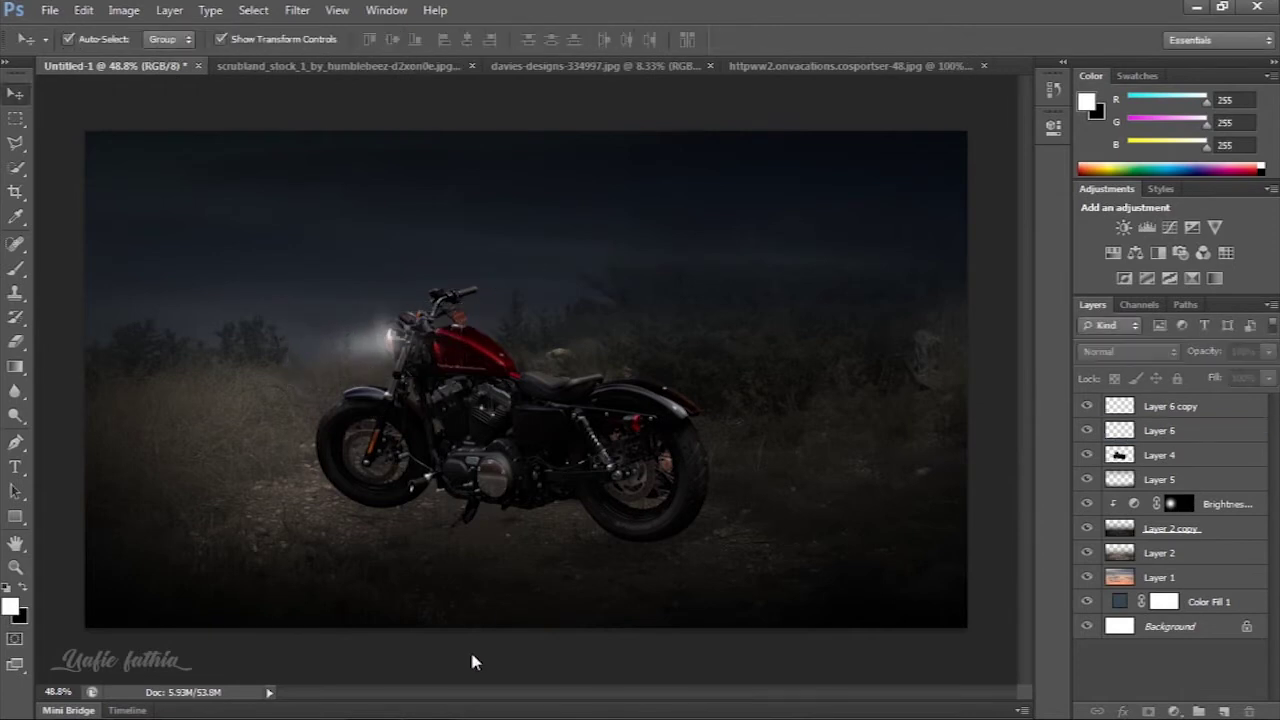
# Duplicate the headlight glow, enlarge it over the ground ahead, and set it to 46% opacity
pyautogui.click(366, 356)
pyautogui.hotkey('ctrl', 'j')
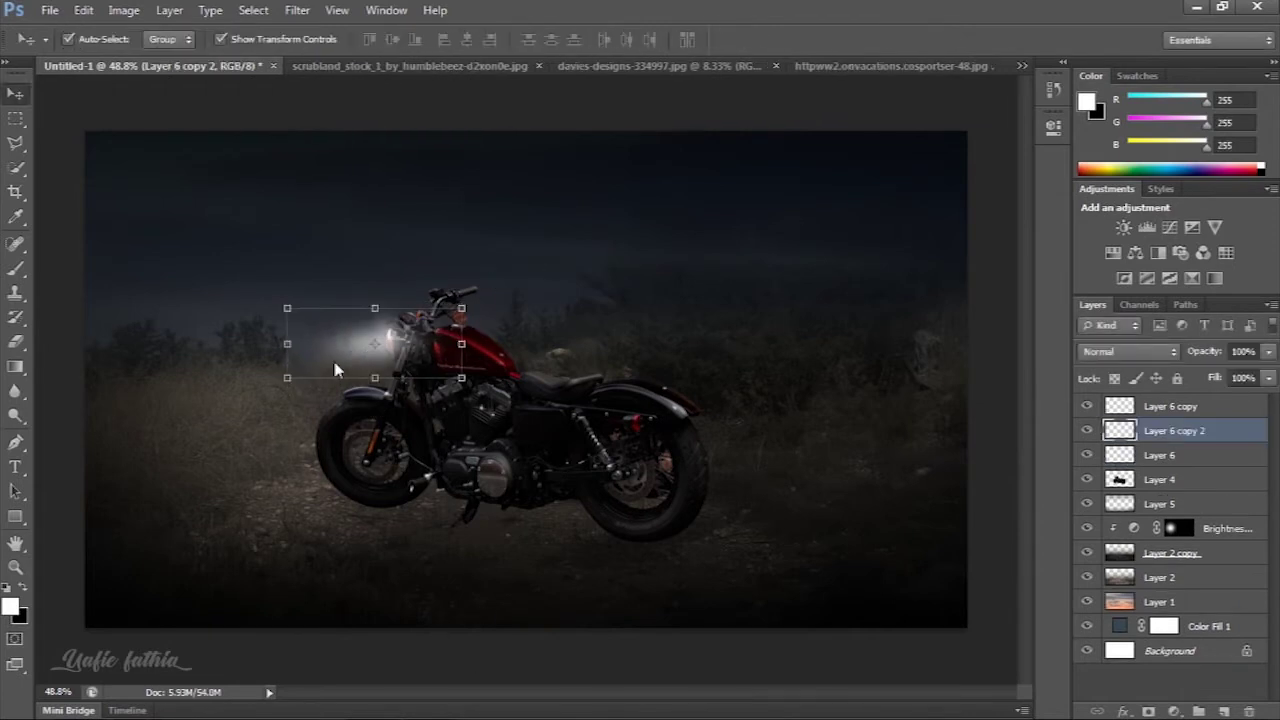
pyautogui.moveTo(364, 348); pyautogui.dragTo(250, 445)
pyautogui.hotkey('ctrl', 't')
pyautogui.moveTo(332, 458); pyautogui.dragTo(438, 522)
pyautogui.moveTo(294, 428); pyautogui.dragTo(263, 425)
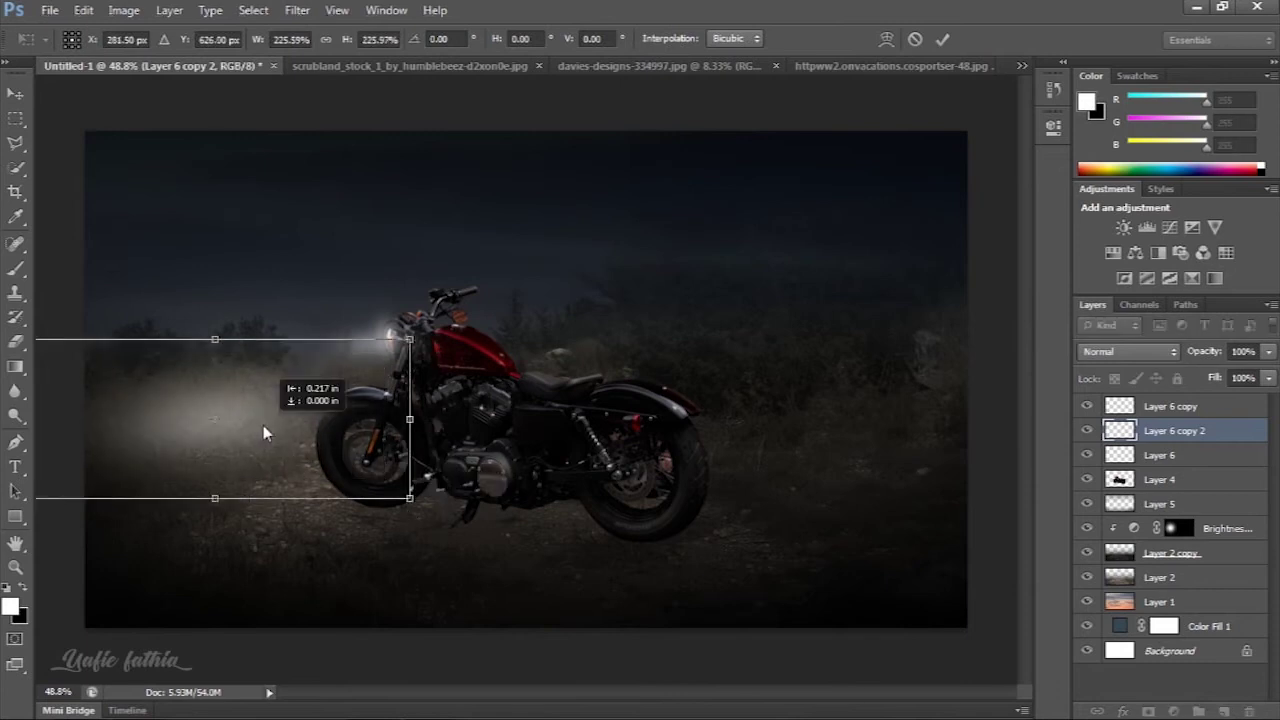
pyautogui.moveTo(215, 499); pyautogui.dragTo(218, 525)
pyautogui.press('Return')
pyautogui.click(1268, 351)
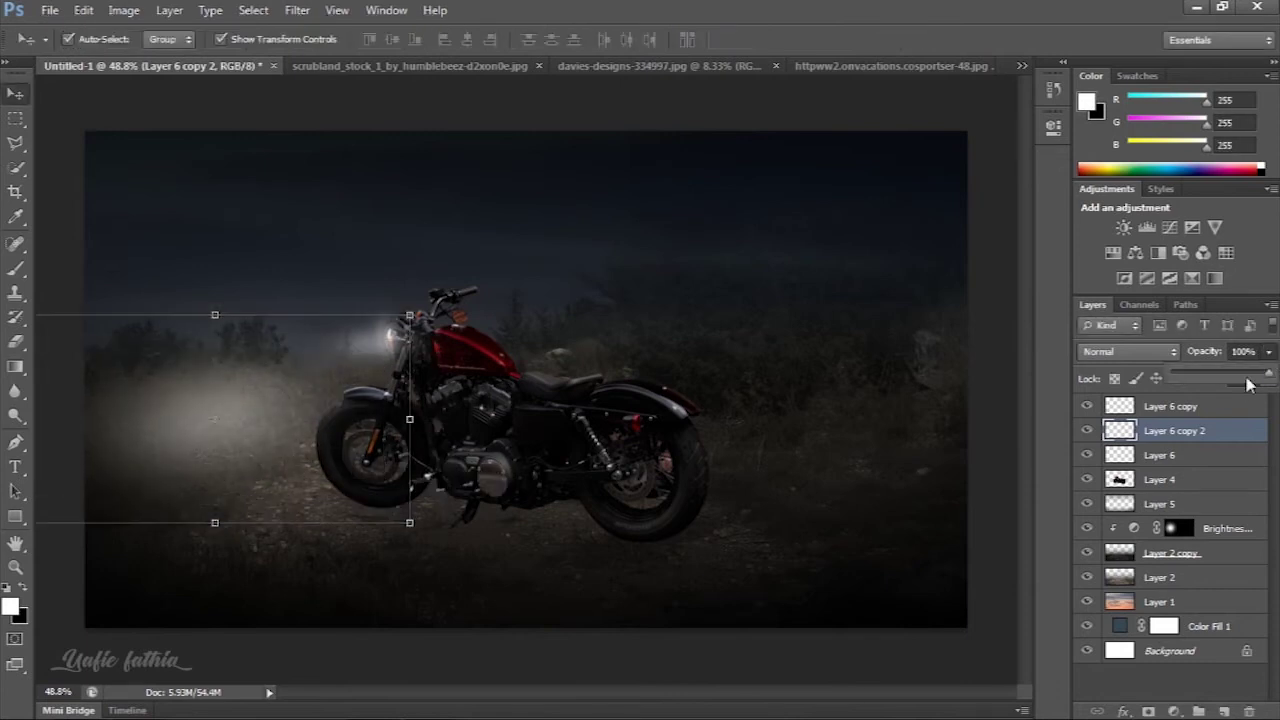
pyautogui.moveTo(1256, 372); pyautogui.dragTo(1217, 372)
pyautogui.moveTo(215, 522); pyautogui.dragTo(215, 505)
pyautogui.press('Return')
# Create a new Layer 7 with a red taillight dot in Linear Dodge (Add) blend mode
pyautogui.click(290, 657)
pyautogui.hotkey('ctrl', 'shift', 'alt', 'n')
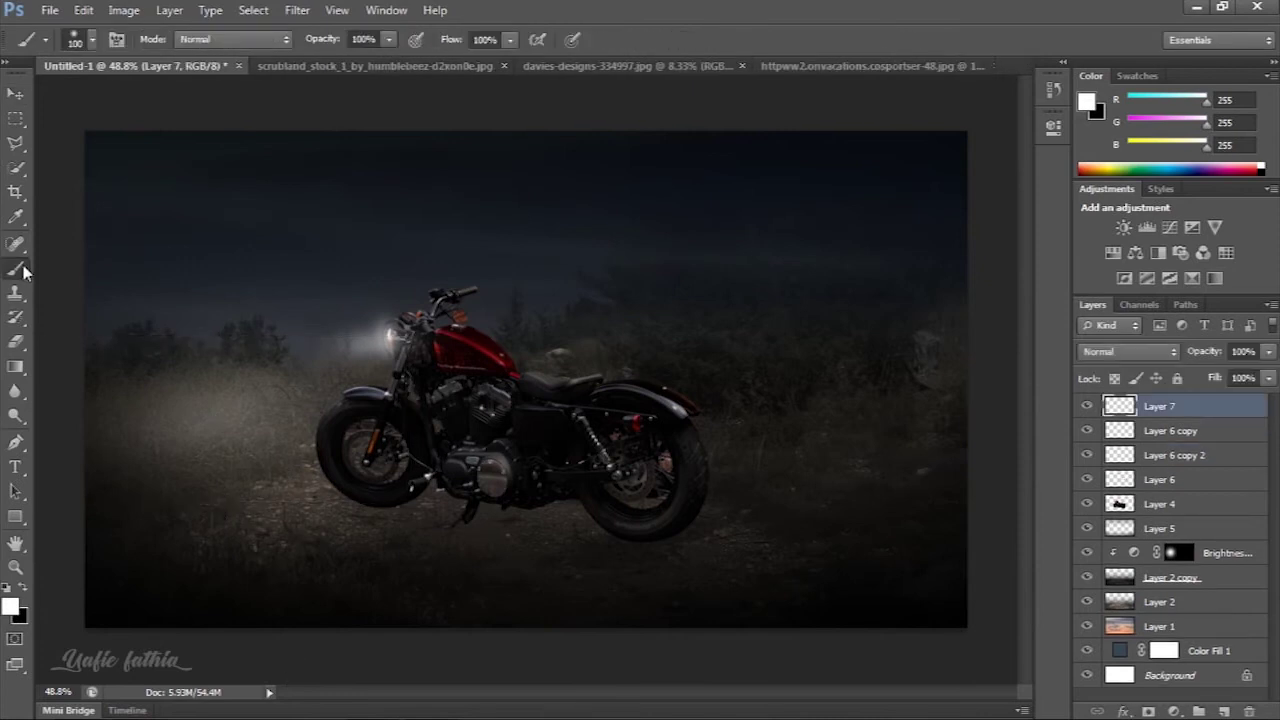
pyautogui.click(11, 605)
pyautogui.moveTo(995, 500); pyautogui.dragTo(1005, 465)
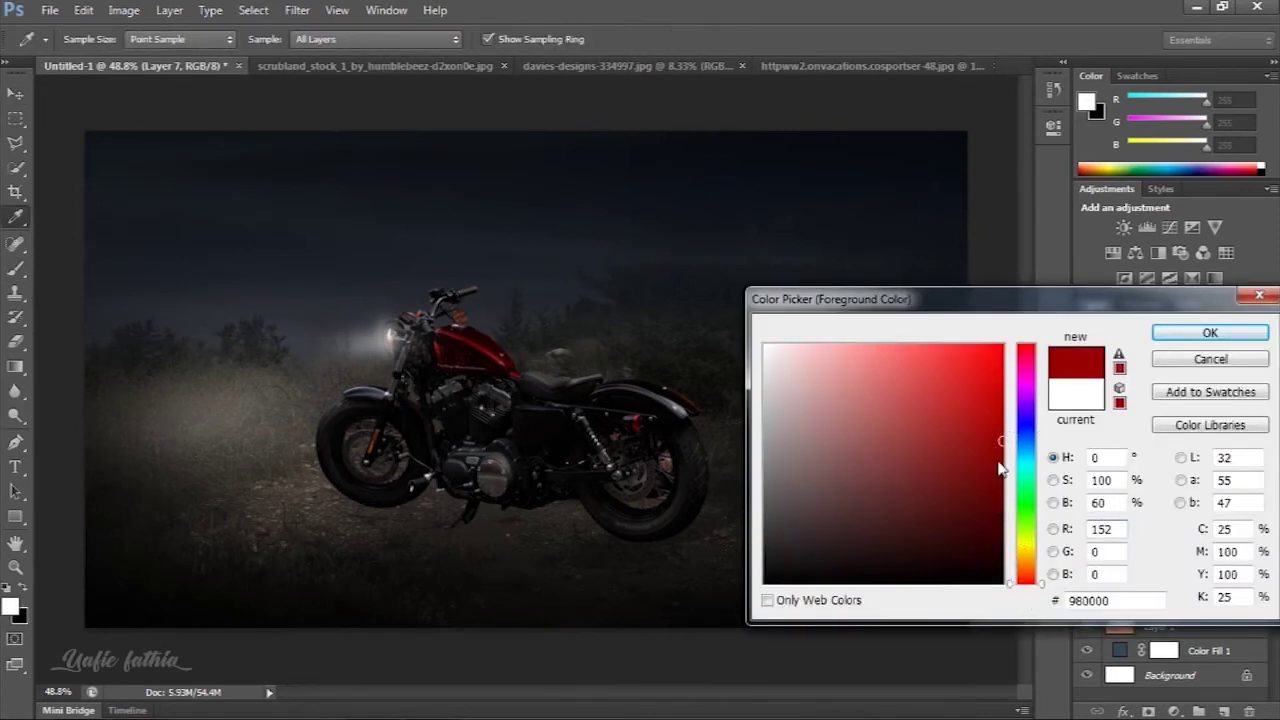
pyautogui.press('Return')
pyautogui.press('b')
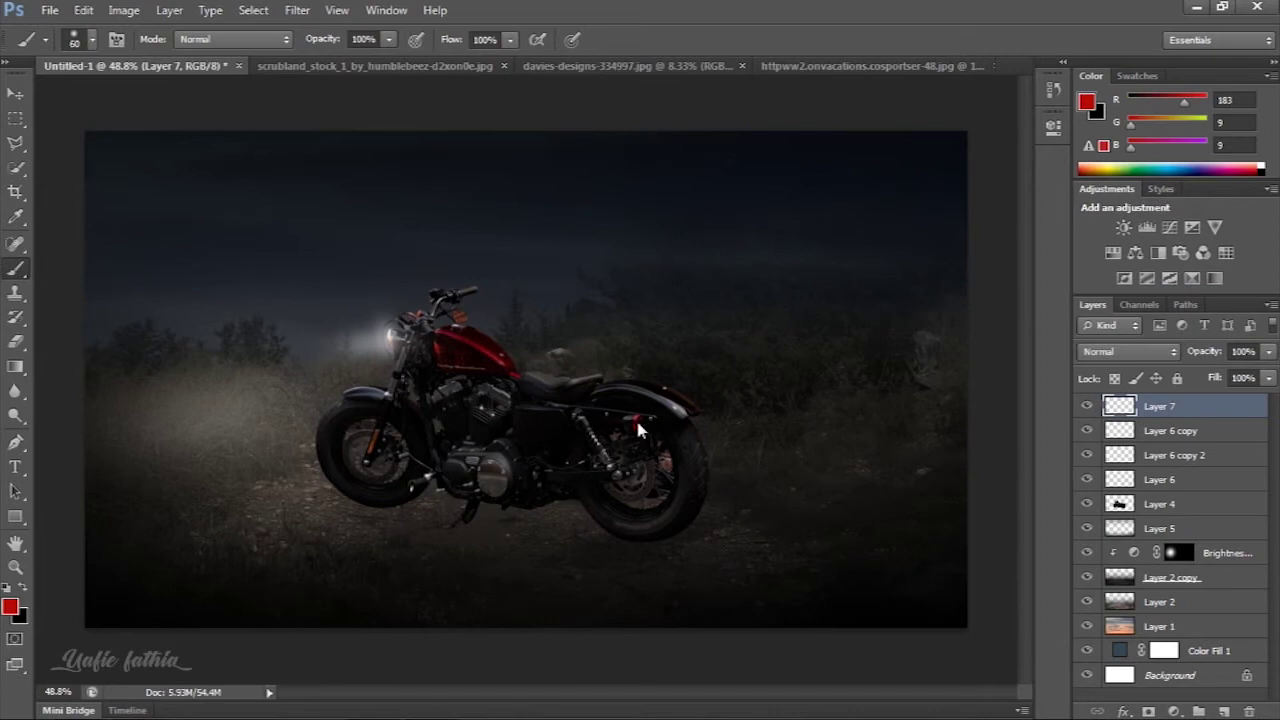
pyautogui.press('v')
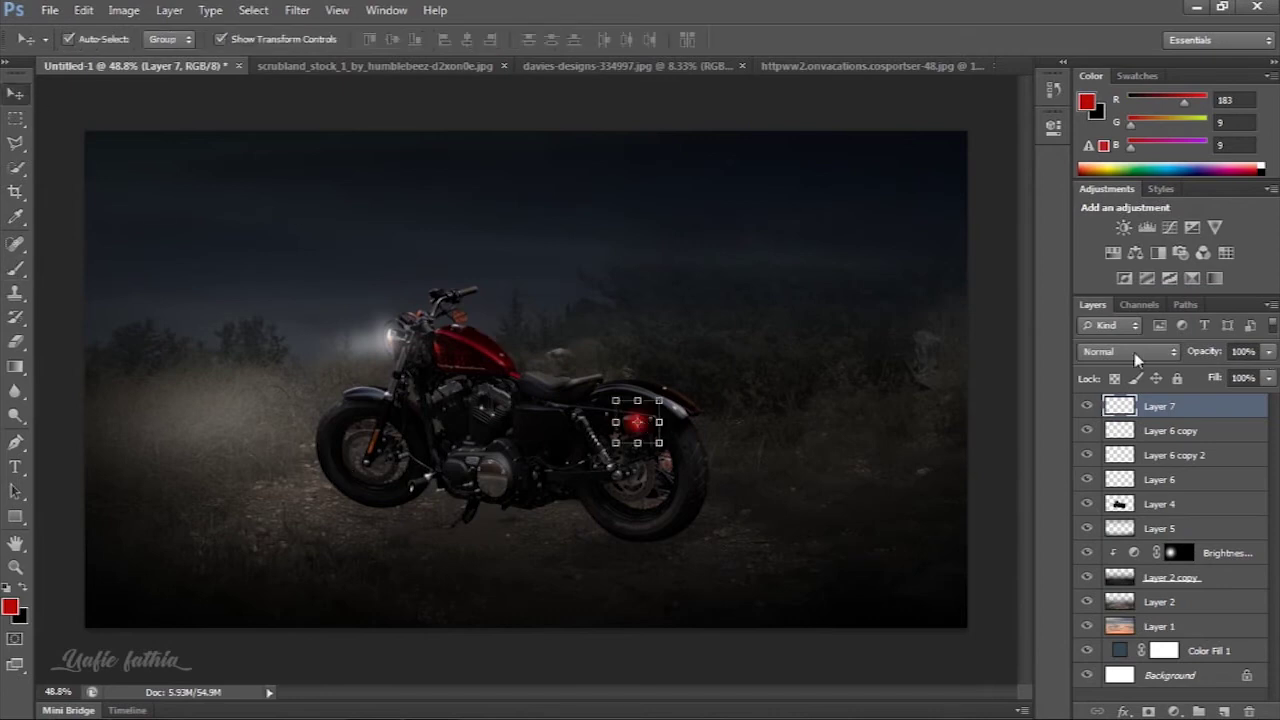
pyautogui.click(1147, 352)
pyautogui.click(1120, 187)
# Duplicate the red glow, stretch it taller, and lower its opacity
pyautogui.click(652, 445)
pyautogui.click(636, 425)
pyautogui.hotkey('ctrl', 'j')
pyautogui.hotkey('ctrl', 't')
pyautogui.moveTo(637, 443)
pyautogui.mouseDown()
pyautogui.moveTo(637, 492)
pyautogui.moveTo(651, 486)
pyautogui.moveTo(670, 505)
pyautogui.mouseUp()
pyautogui.press('Return')
pyautogui.click(1268, 351)
pyautogui.moveTo(1261, 375); pyautogui.dragTo(1225, 375)
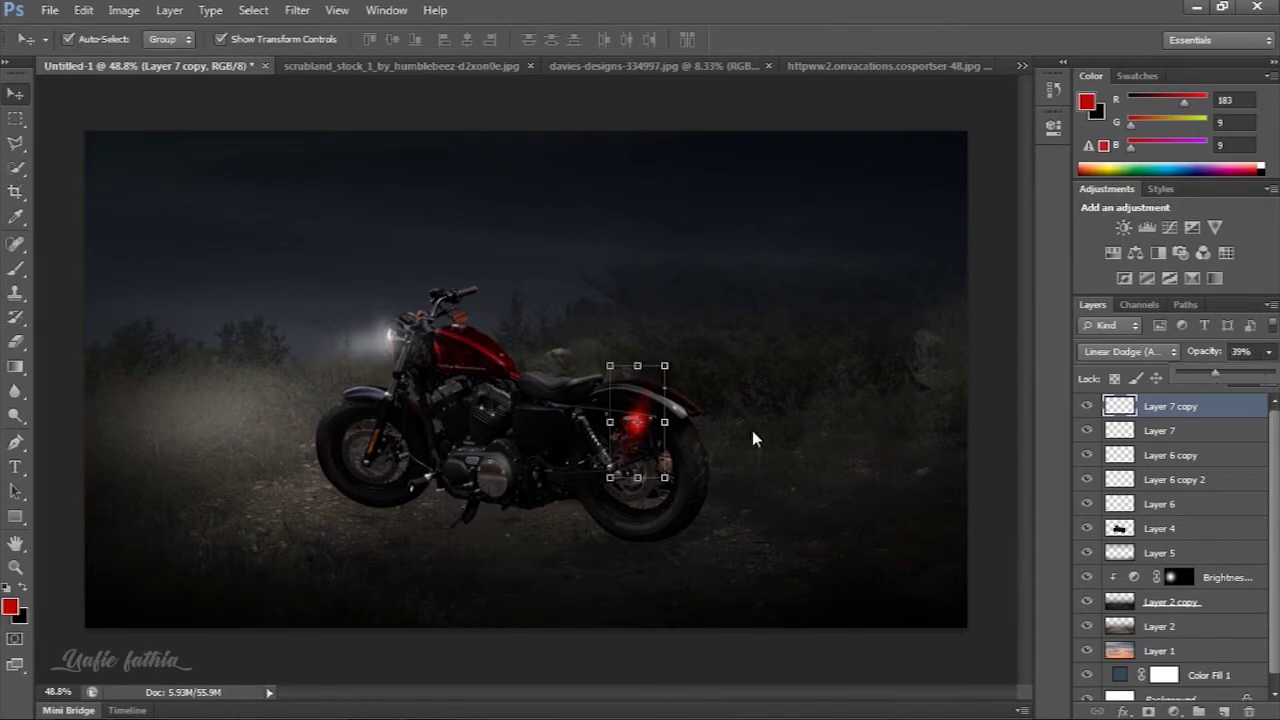
pyautogui.click(642, 431)
# Duplicate the taillight glow again and rotate the copy about 15 degrees
pyautogui.hotkey('ctrl', 'j')
pyautogui.hotkey('ctrl', 't')
pyautogui.moveTo(684, 364); pyautogui.dragTo(643, 355)
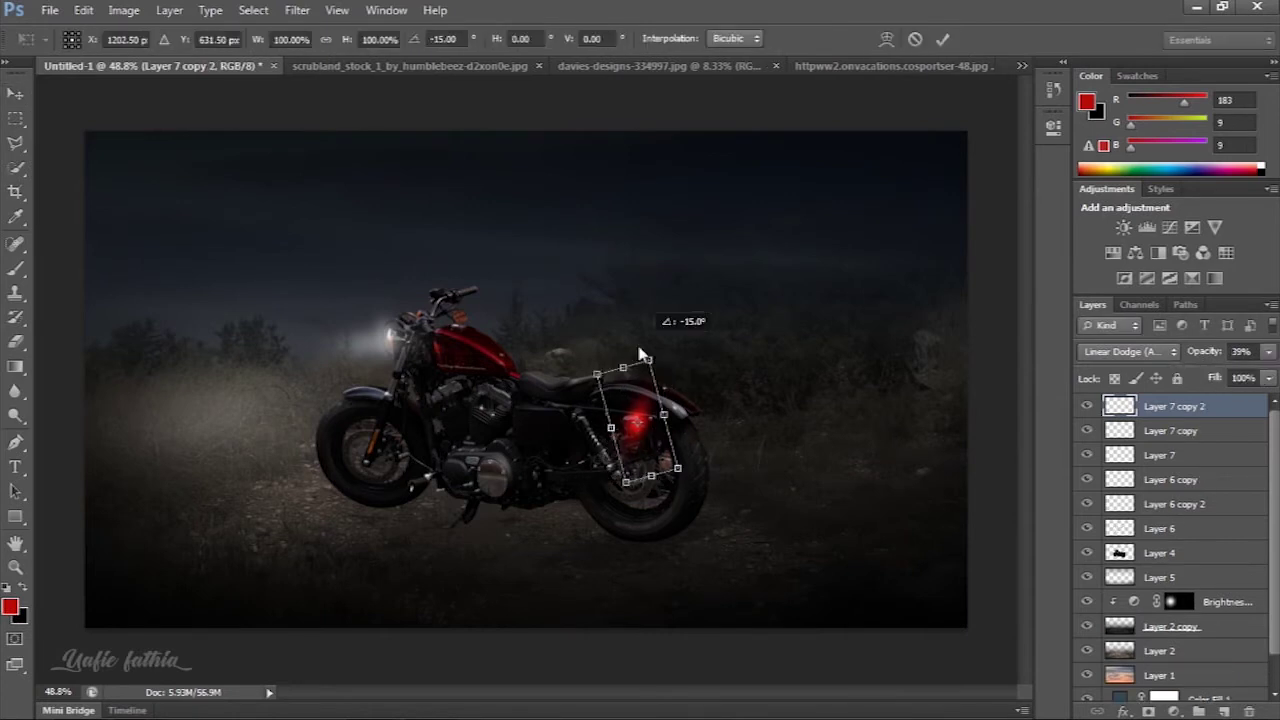
pyautogui.press('Return')
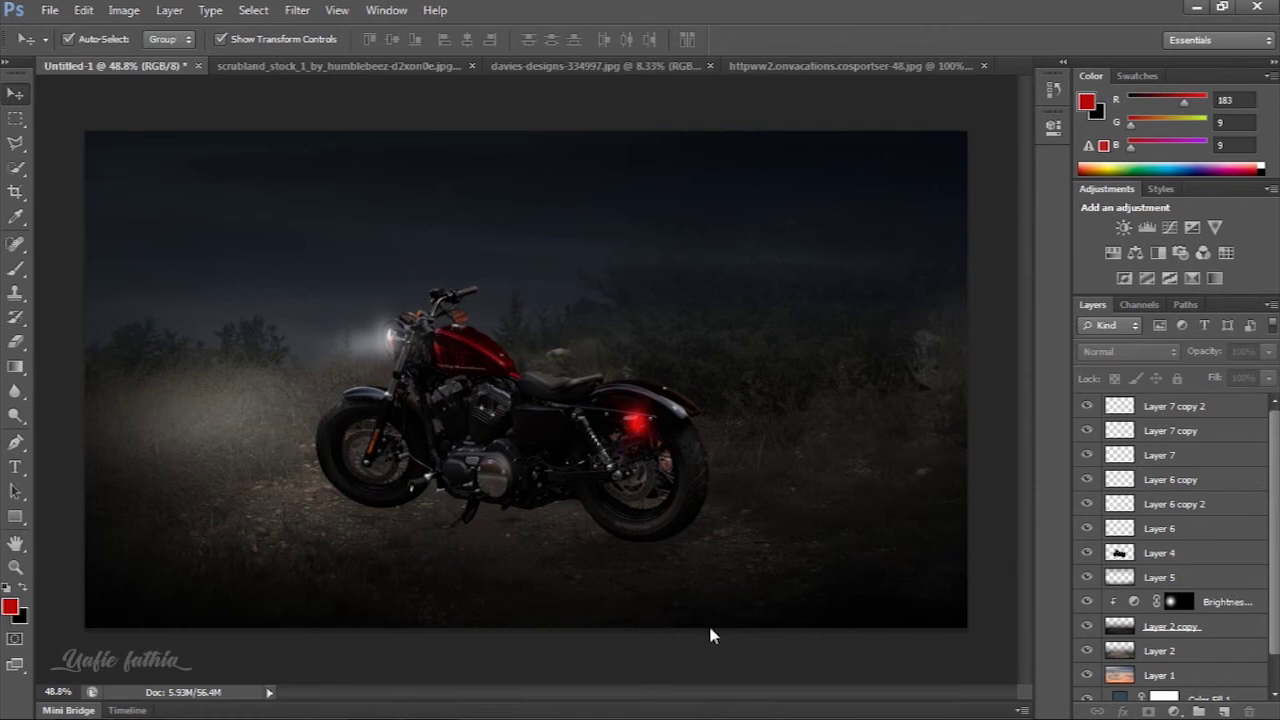
# Make Layer 7 copy 3 a wide ground spill below the taillight at 30% opacity
pyautogui.click(1160, 455)
pyautogui.hotkey('ctrl', 'j')
pyautogui.hotkey('ctrl', 't')
pyautogui.moveTo(681, 459)
pyautogui.mouseDown()
pyautogui.moveTo(828, 620)
pyautogui.moveTo(777, 503)
pyautogui.mouseUp()
pyautogui.moveTo(937, 380); pyautogui.dragTo(812, 472)
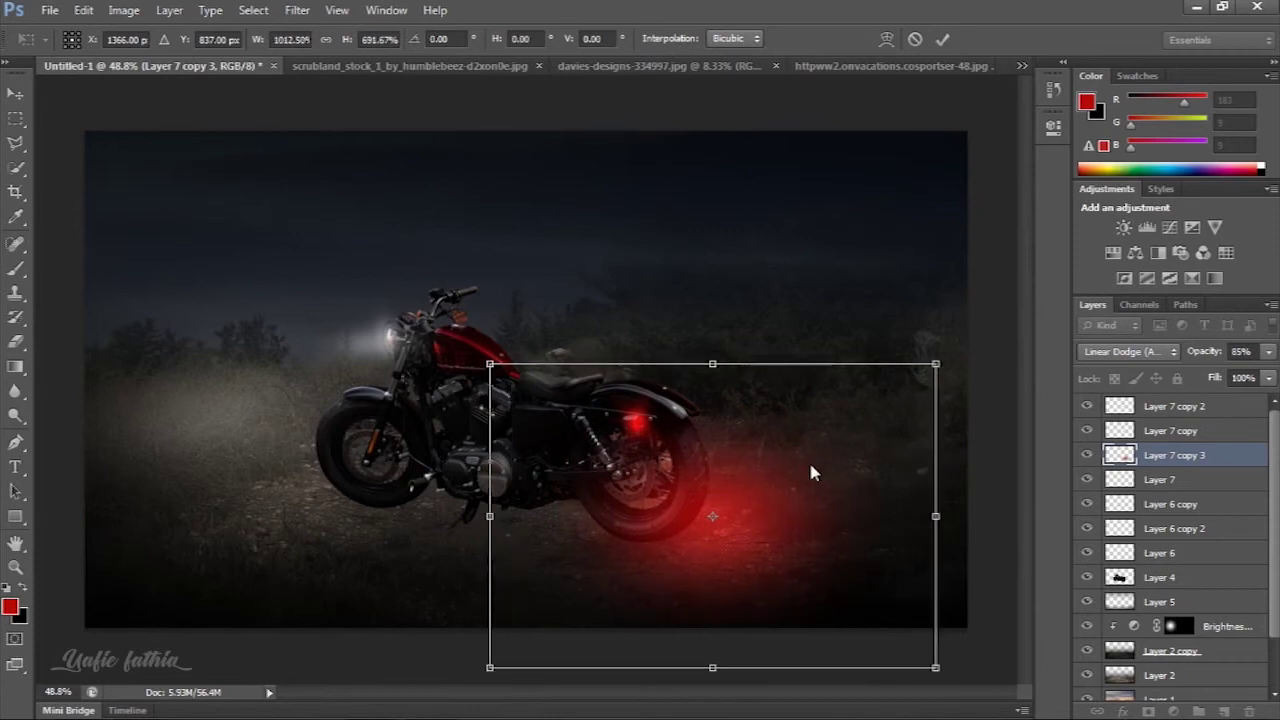
pyautogui.press('Return')
pyautogui.click(1268, 351)
pyautogui.moveTo(1262, 374); pyautogui.dragTo(1197, 374)
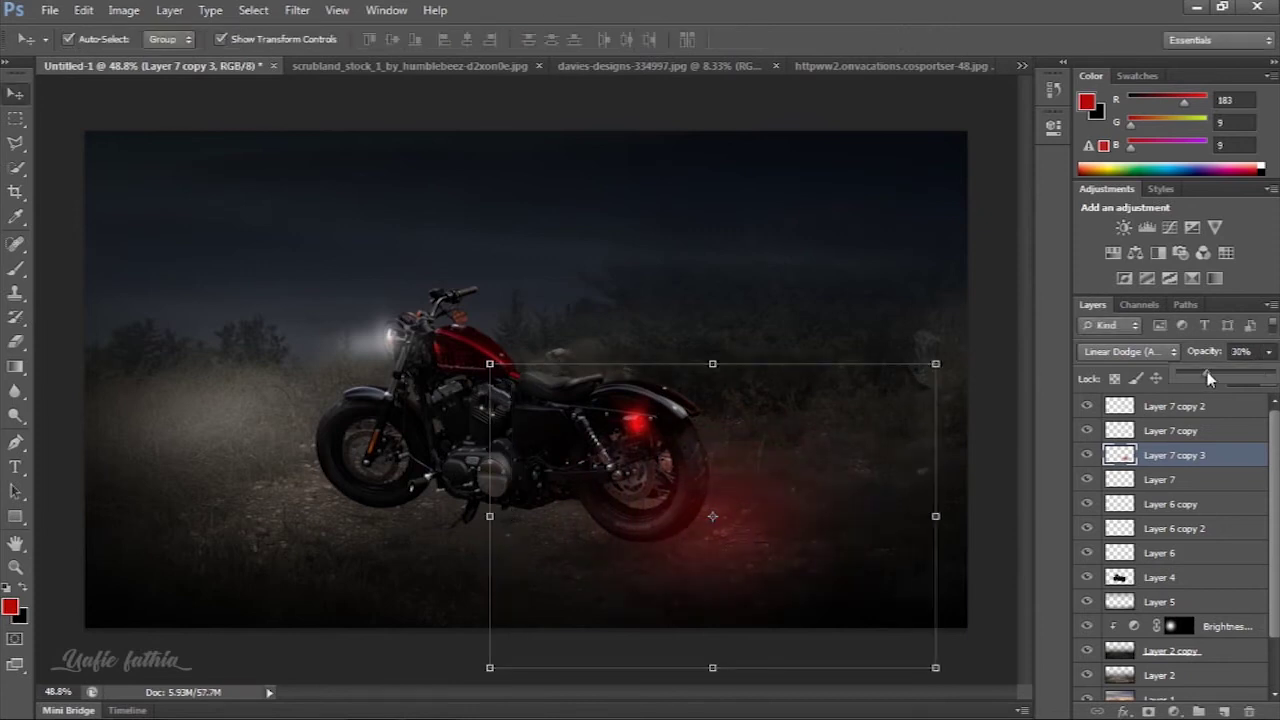
pyautogui.moveTo(747, 551); pyautogui.dragTo(720, 526)
pyautogui.click(377, 660)
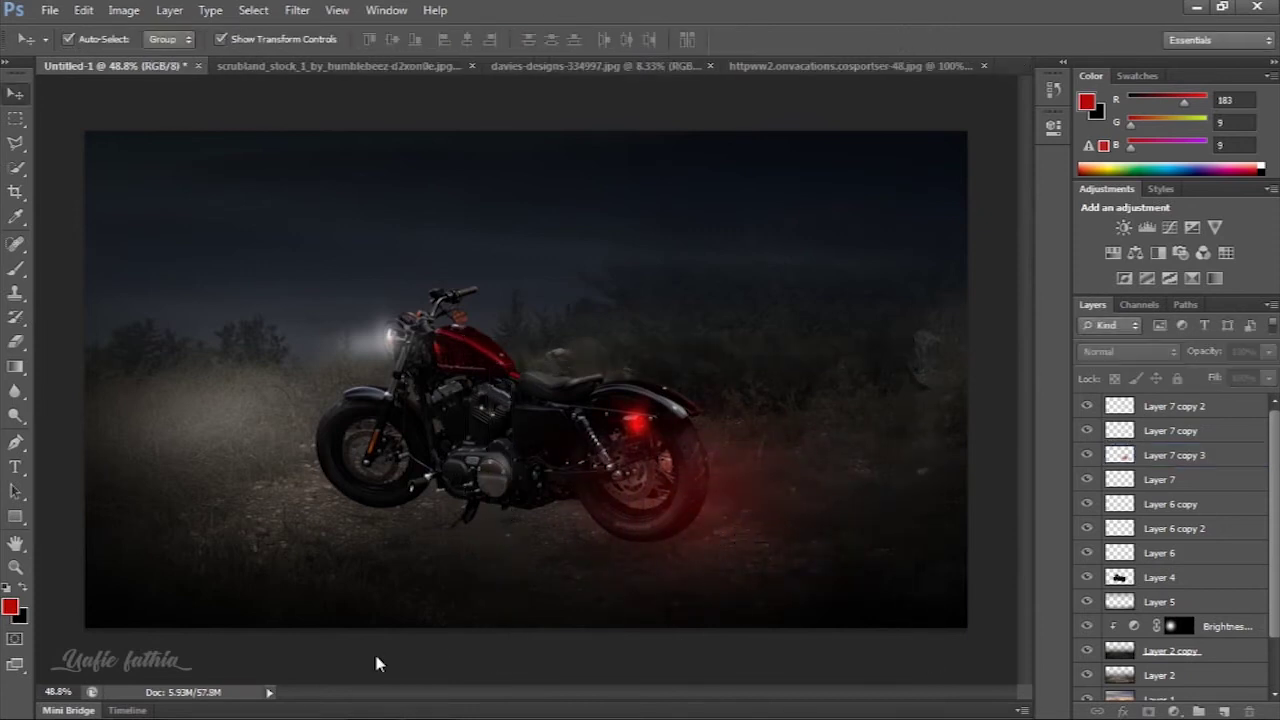
pyautogui.click(496, 420)
# Desaturate the Layer 4 motorcycle with Hue/Saturation (about -40), then pick the Dodge tool
pyautogui.click(124, 10)
pyautogui.click(383, 150)
pyautogui.moveTo(879, 331); pyautogui.dragTo(832, 338)
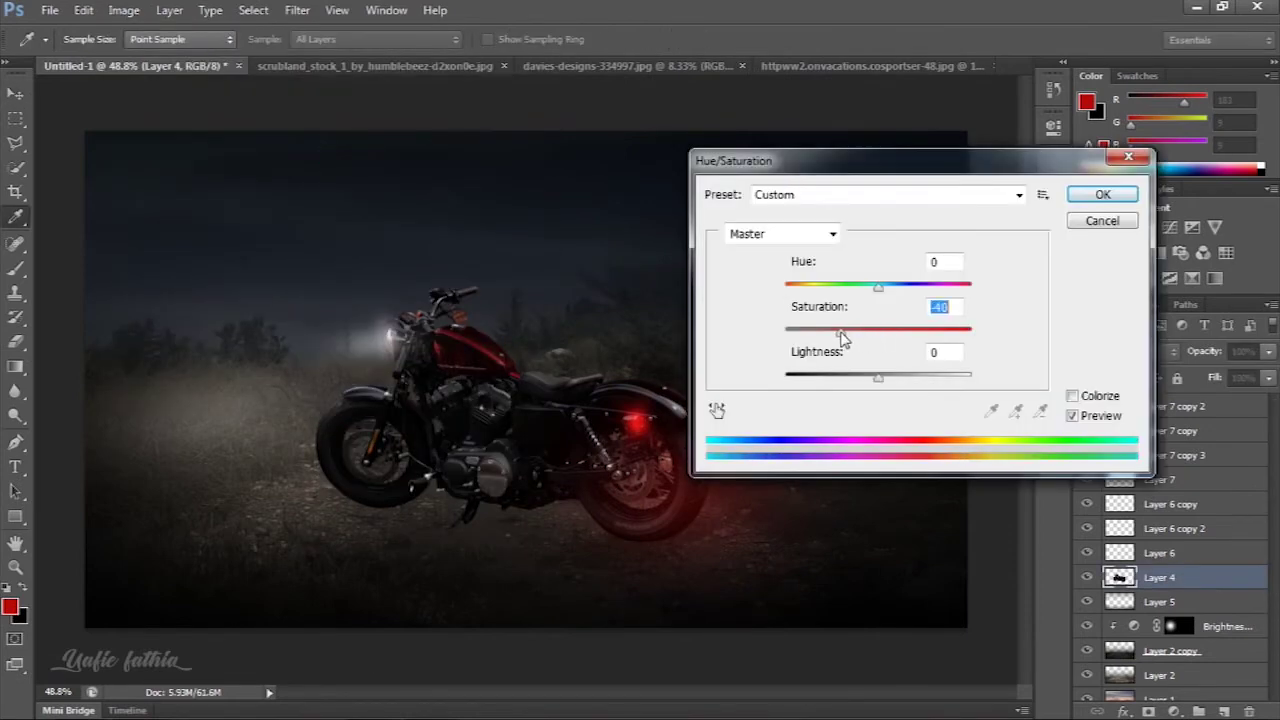
pyautogui.click(1102, 194)
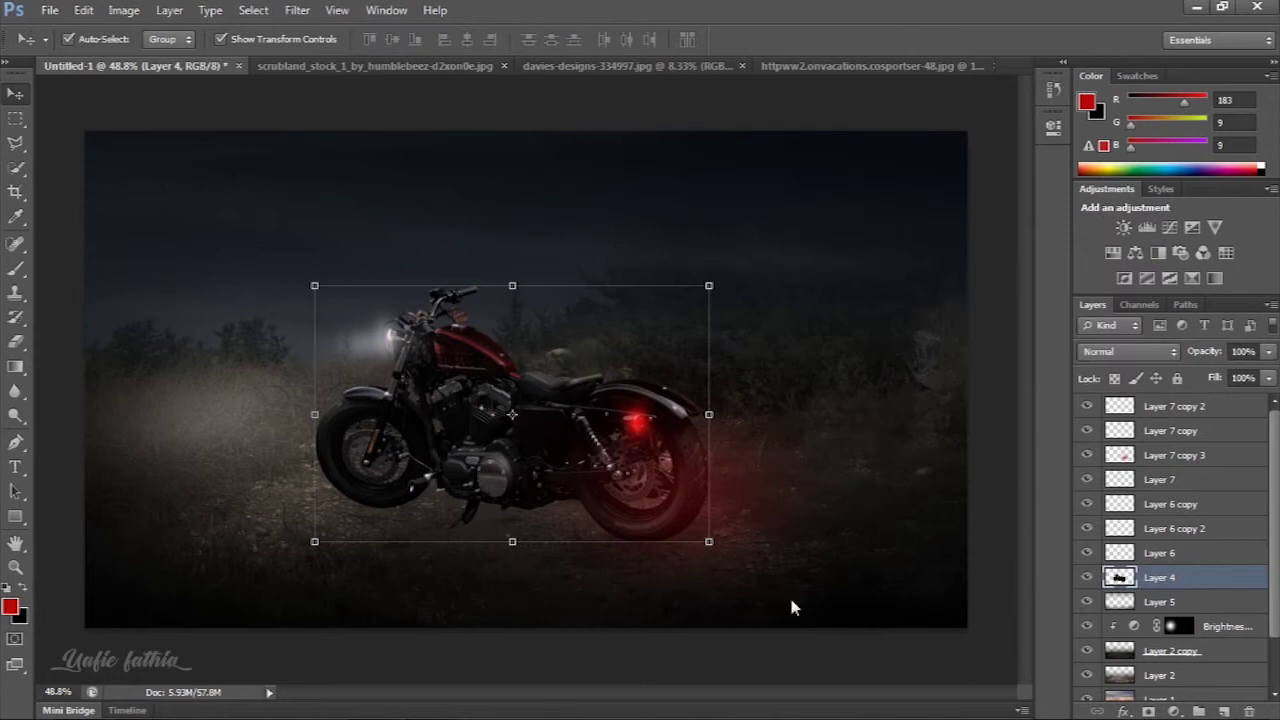
pyautogui.click(788, 657)
pyautogui.click(566, 395)
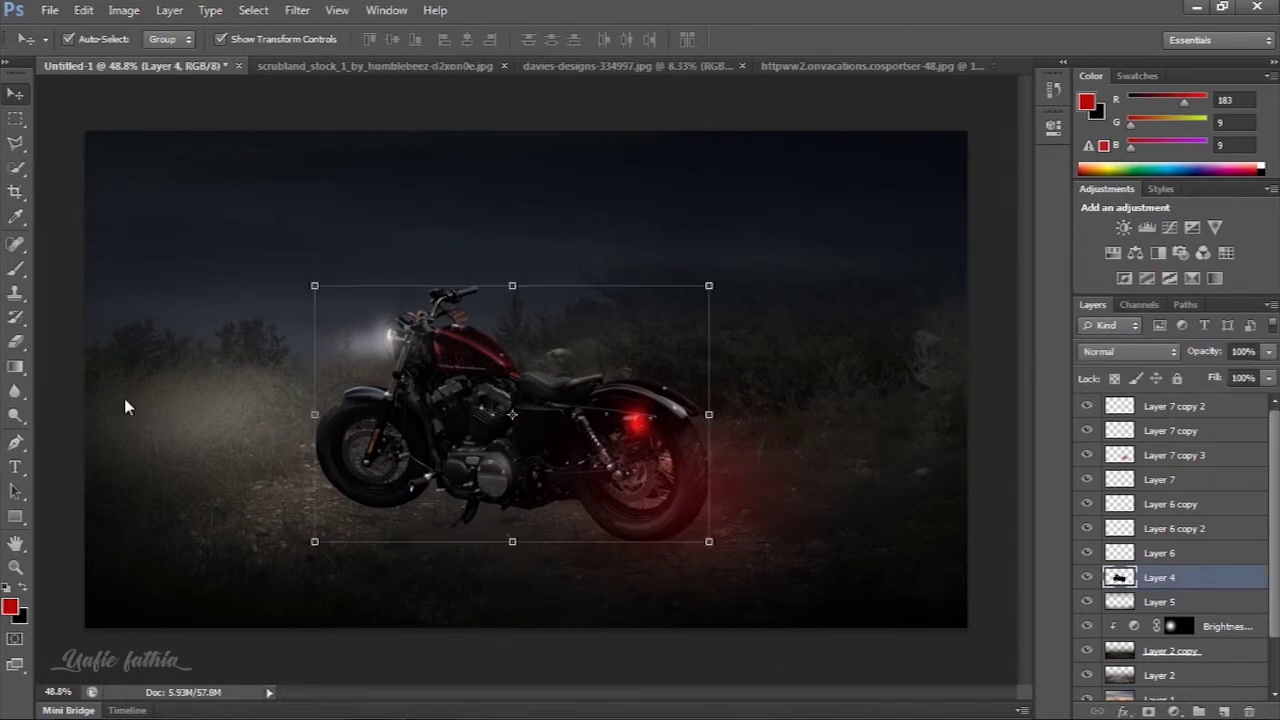
pyautogui.click(15, 415)
pyautogui.scroll(2, 607, 390)
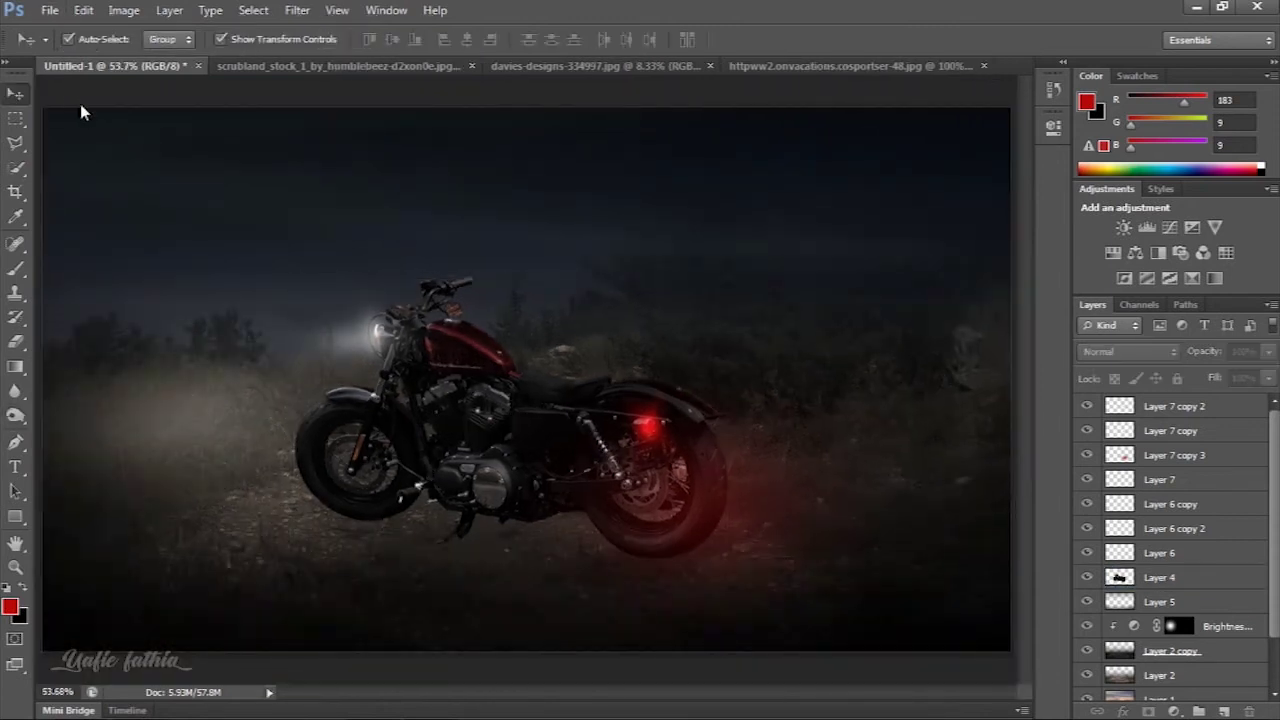
# Duplicate Layer 7 copy 2 as copy 4, rotate and enlarge it to about 120%, and fade it to 18% opacity
pyautogui.click(660, 418)
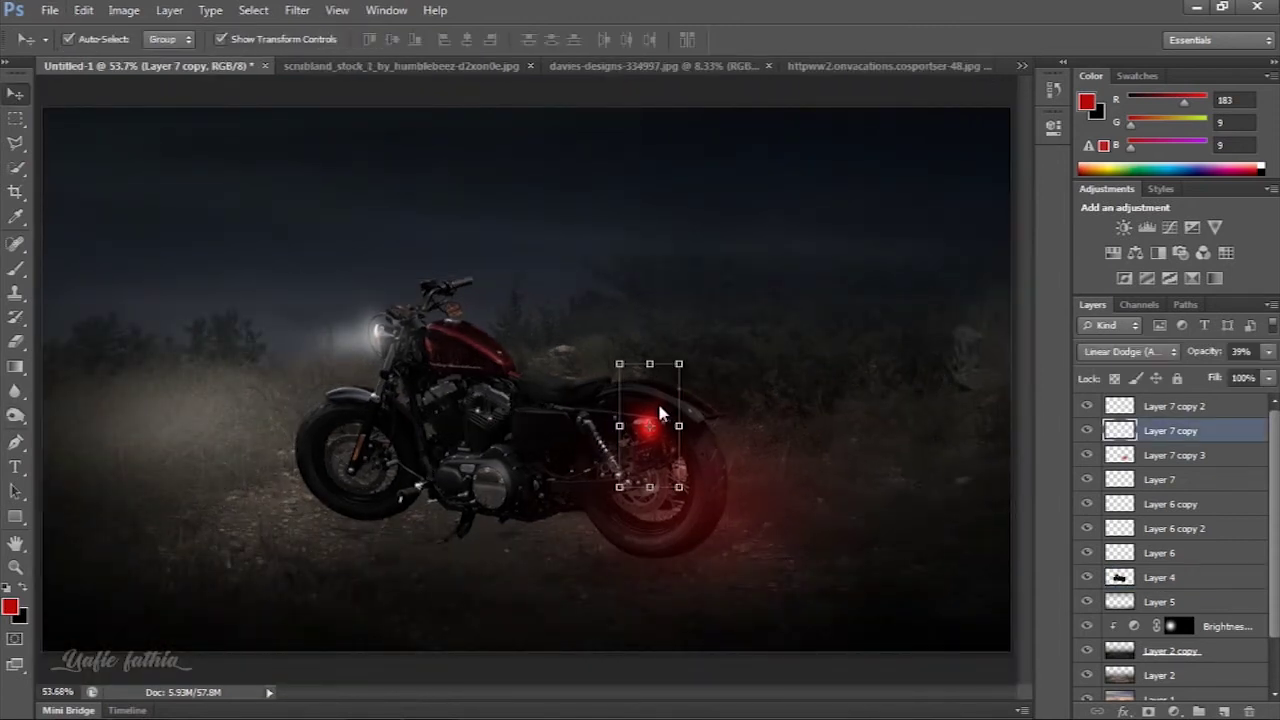
pyautogui.click(1164, 414)
pyautogui.hotkey('ctrl', 'j')
pyautogui.moveTo(668, 424); pyautogui.dragTo(684, 394)
pyautogui.scroll(3, 684, 394)
pyautogui.moveTo(776, 318); pyautogui.dragTo(714, 272)
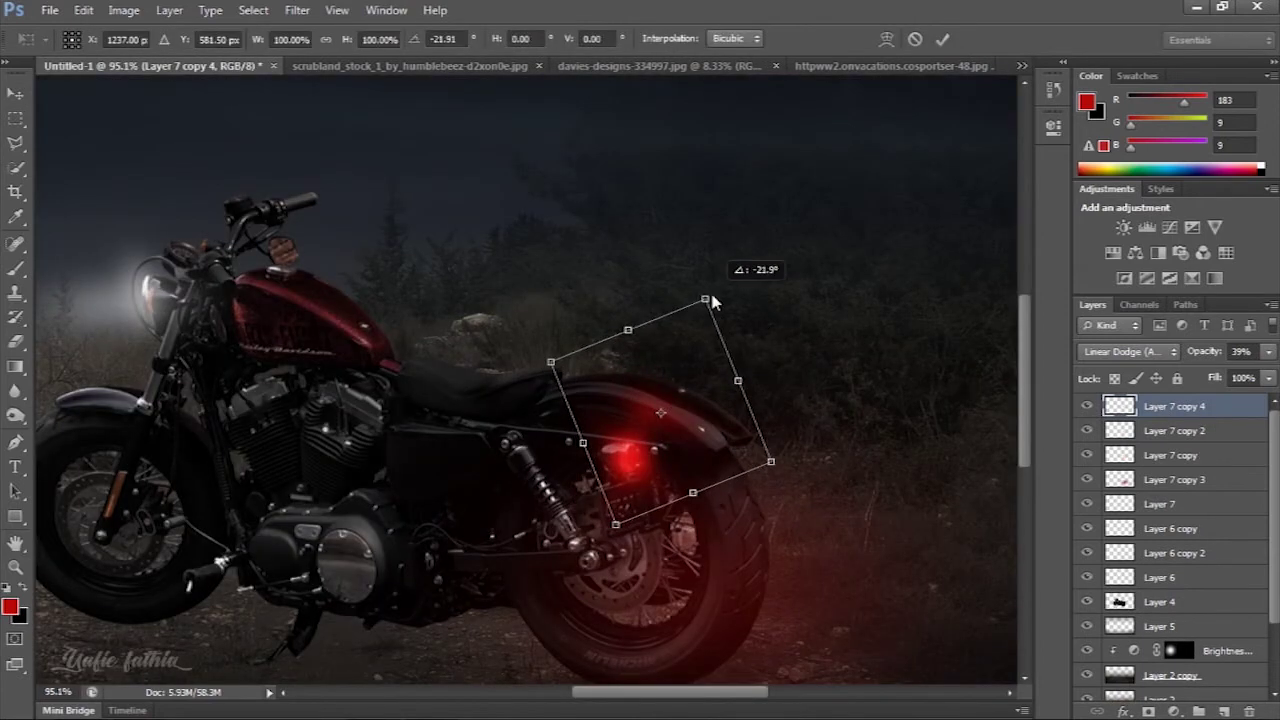
pyautogui.moveTo(777, 466)
pyautogui.mouseDown()
pyautogui.moveTo(810, 487)
pyautogui.moveTo(800, 449)
pyautogui.mouseUp()
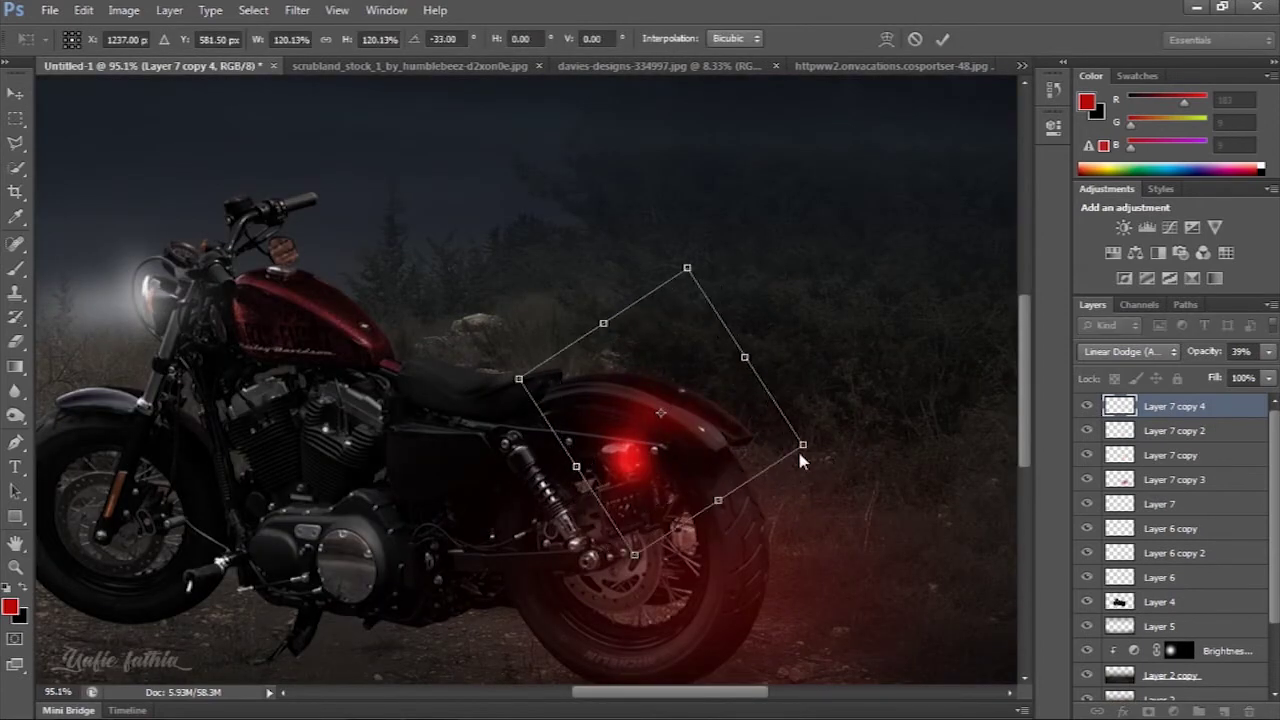
pyautogui.press('Return')
pyautogui.moveTo(1210, 374); pyautogui.dragTo(1195, 374)
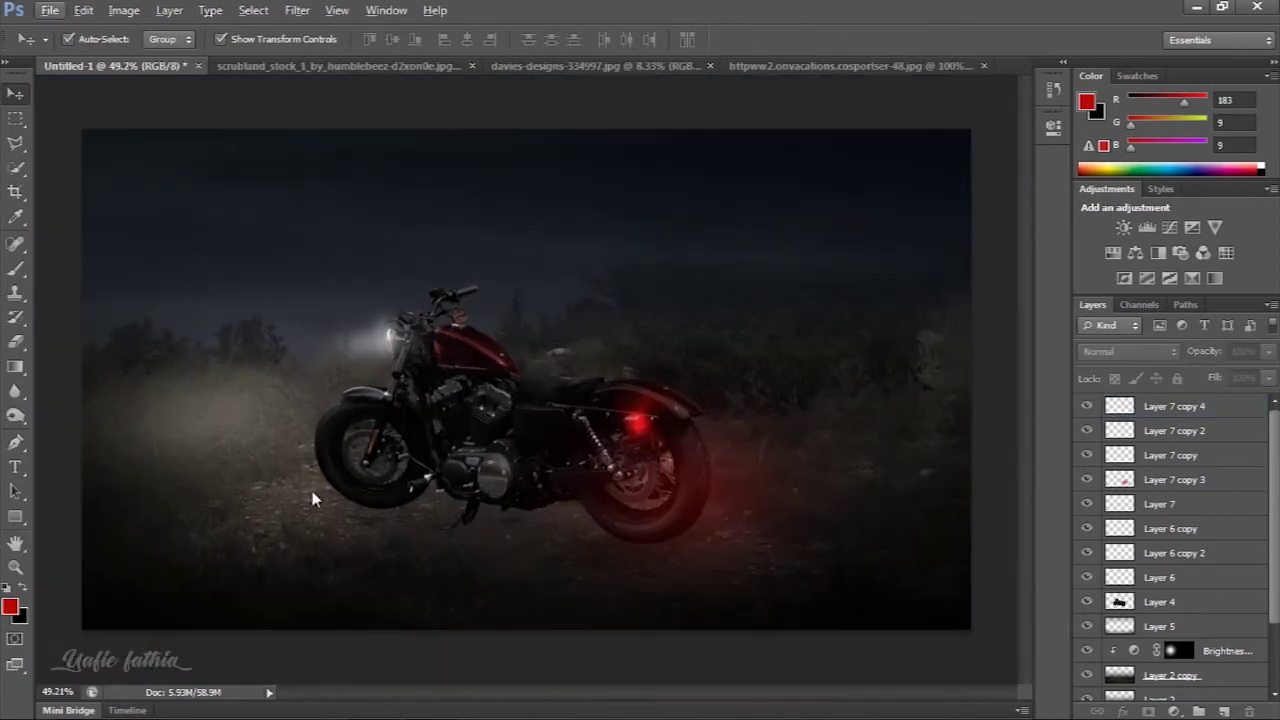
pyautogui.hotkey('ctrl', '0')
pyautogui.click(1160, 604)
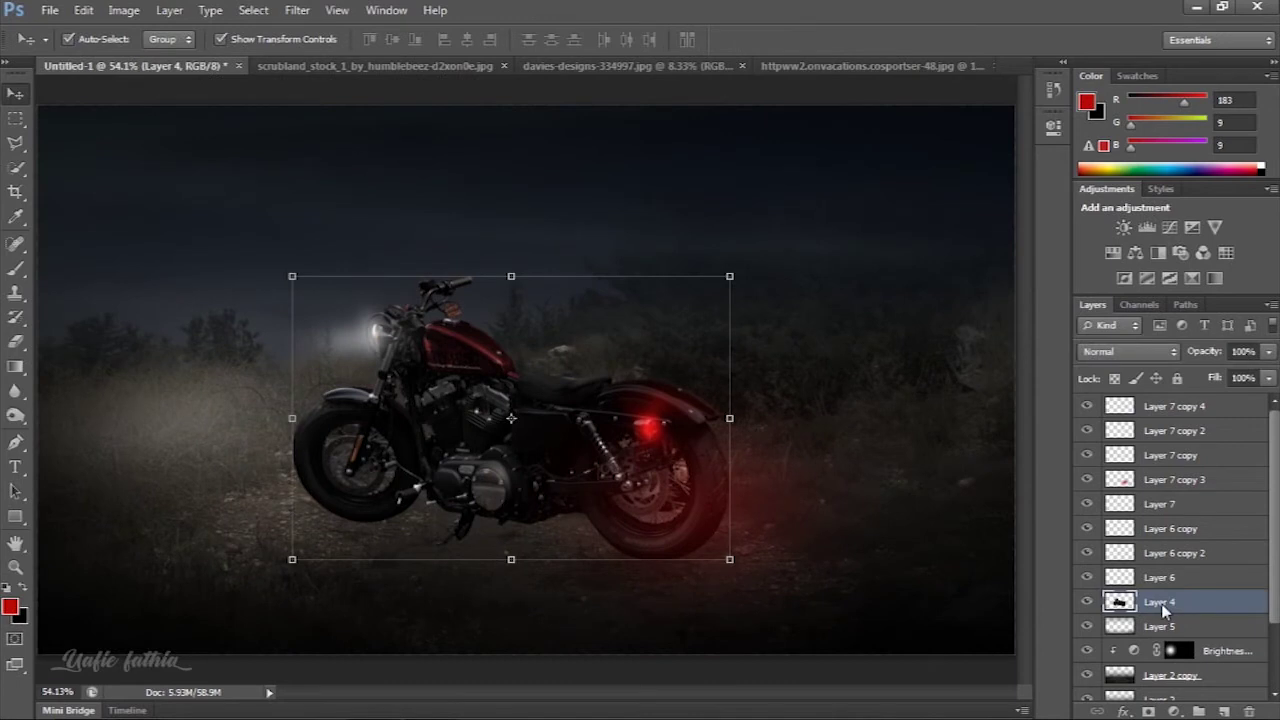
# On a new Layer 8, paint a black 50%-opacity shadow under the bike and set the layer to 89%
pyautogui.click(1224, 711)
pyautogui.press('b')
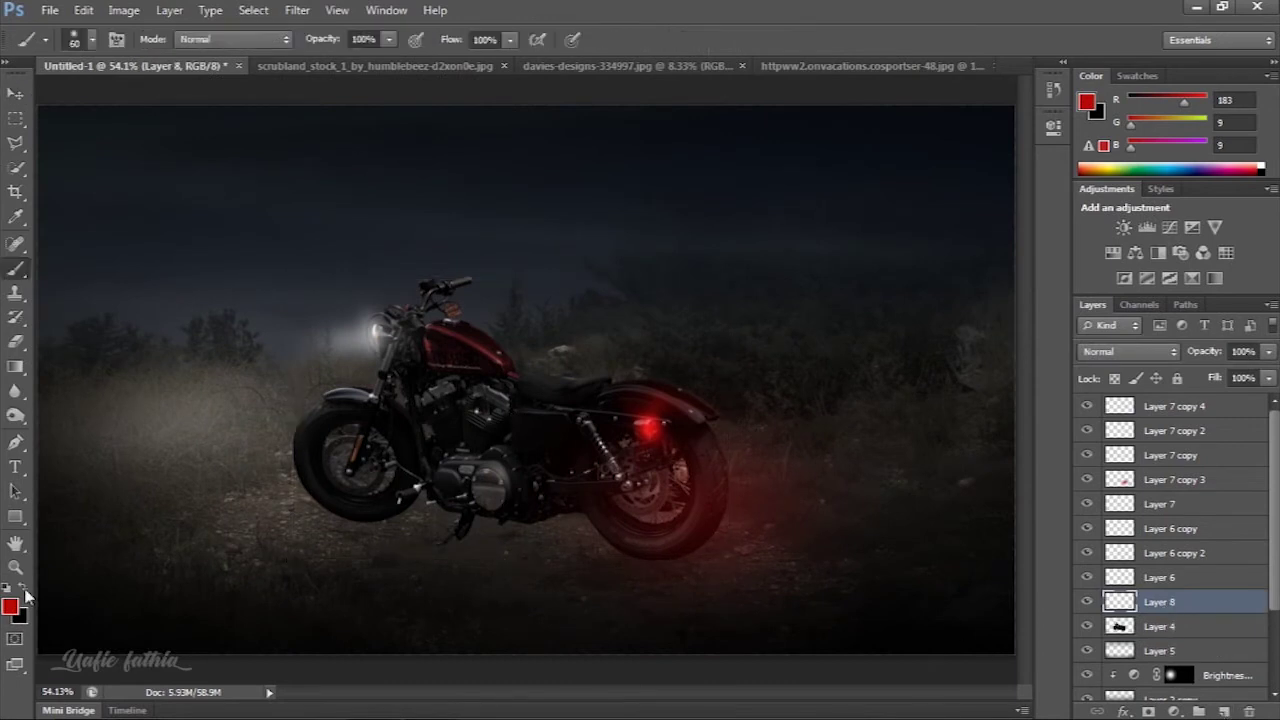
pyautogui.click(23, 590)
pyautogui.click(388, 39)
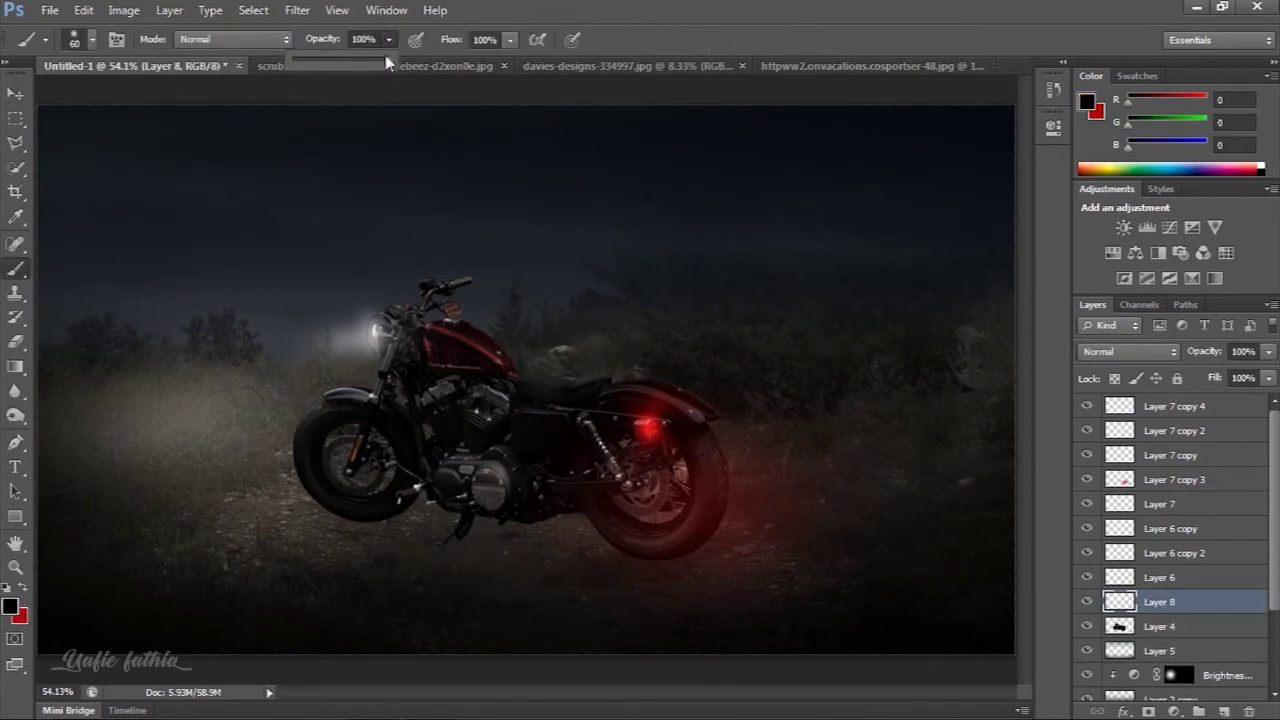
pyautogui.scroll(3, 625, 558)
pyautogui.press('5')
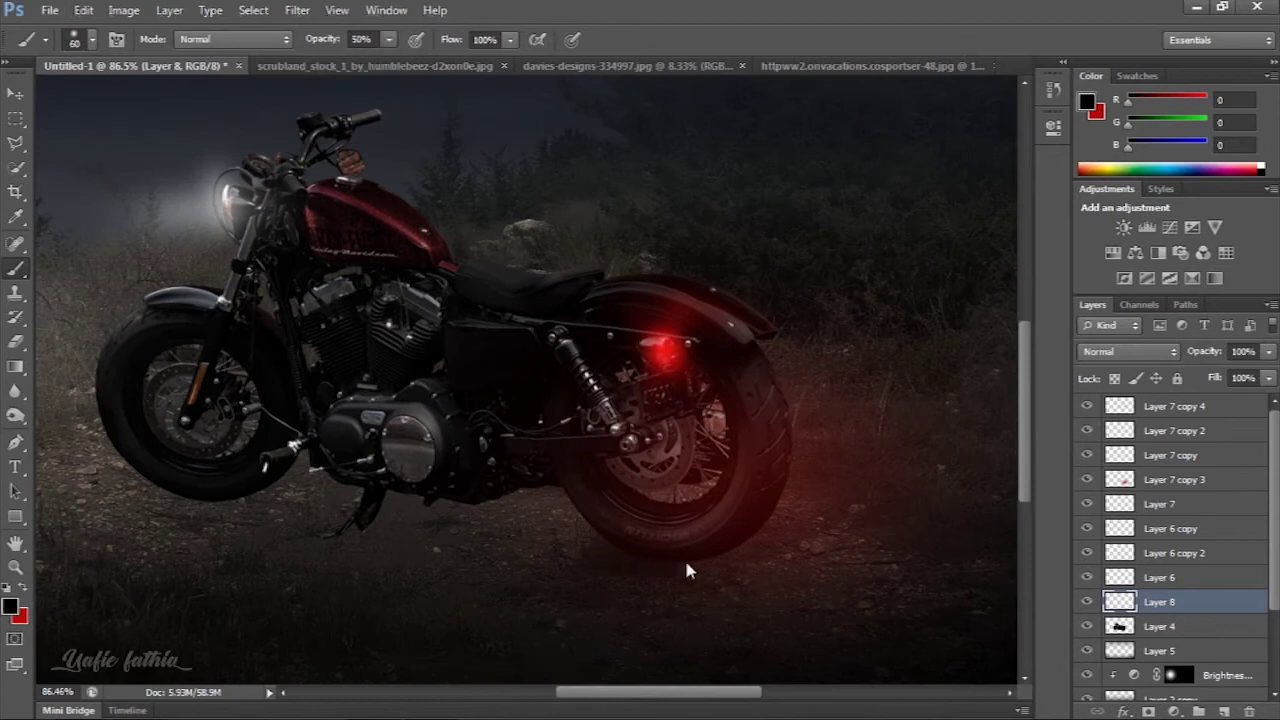
pyautogui.moveTo(585, 518)
pyautogui.mouseDown()
pyautogui.moveTo(420, 512)
pyautogui.moveTo(308, 470)
pyautogui.moveTo(158, 476)
pyautogui.moveTo(187, 500)
pyautogui.mouseUp()
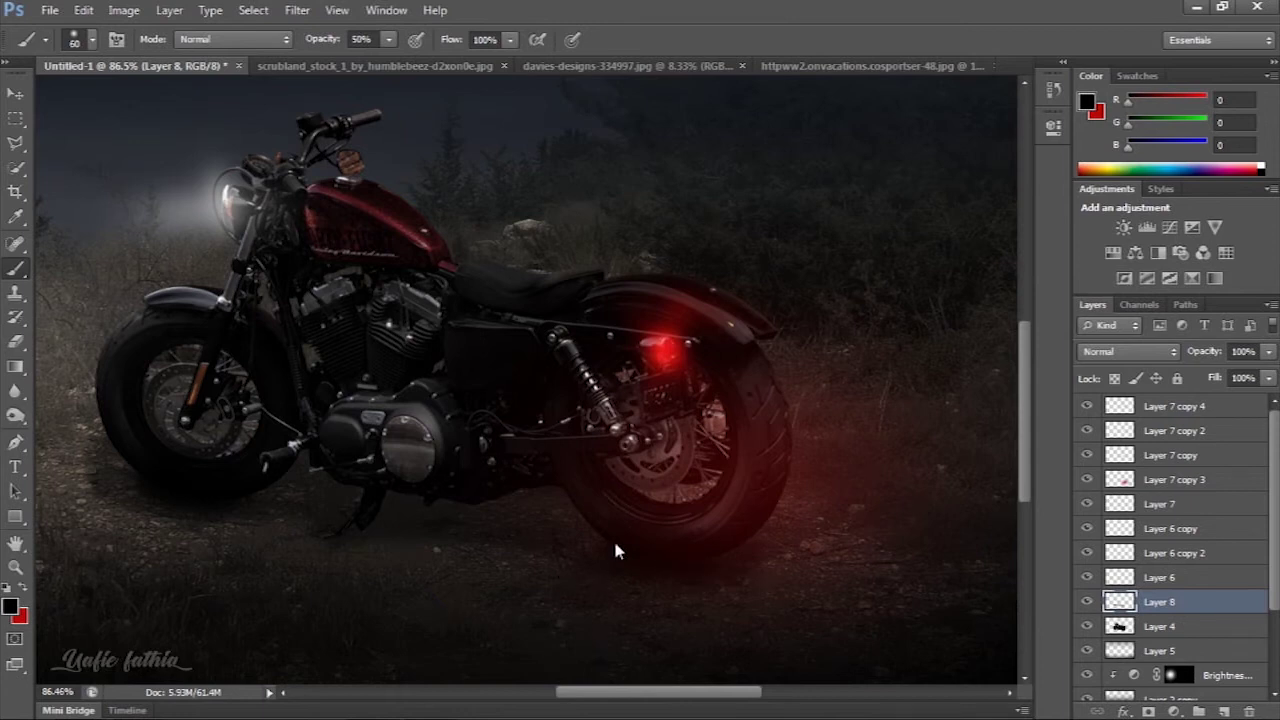
pyautogui.scroll(-3, 530, 545)
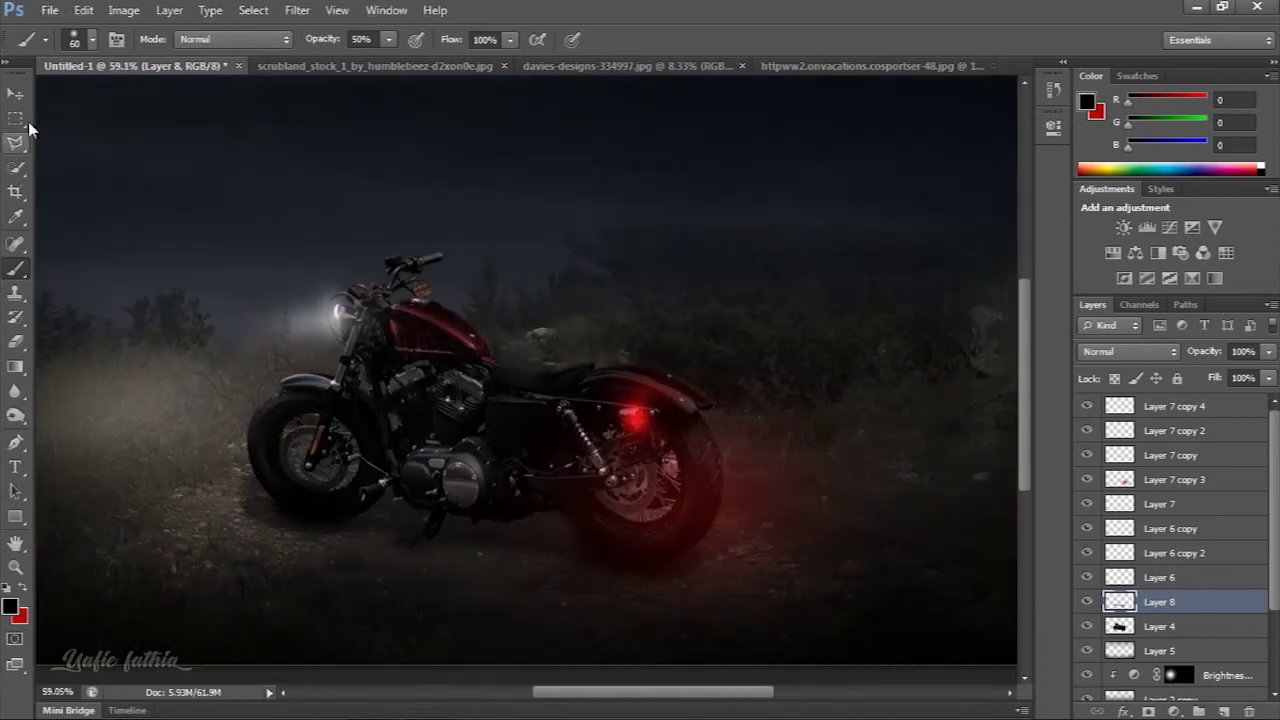
pyautogui.press('v')
pyautogui.moveTo(1268, 351); pyautogui.dragTo(1262, 376)
pyautogui.hotkey('ctrl', '0')
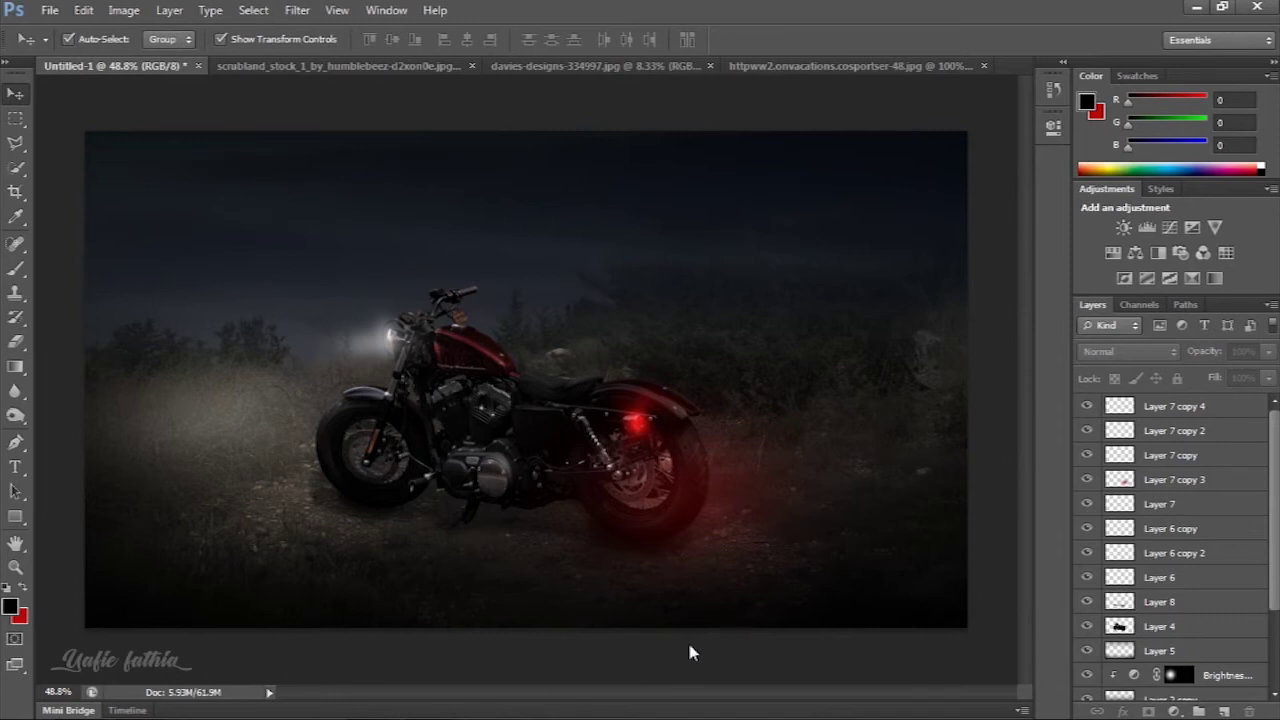
# Add a first Color Balance layer shifting midtones away from blue, then deselect all layers
pyautogui.click(1173, 711)
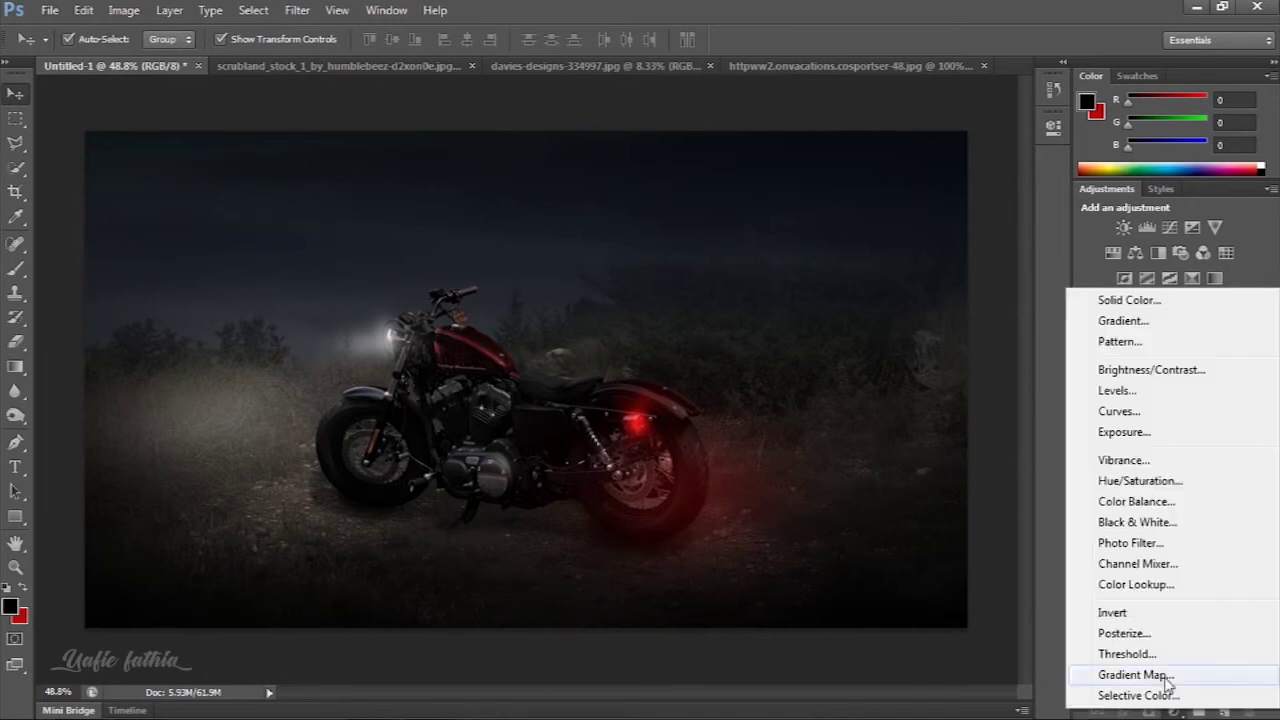
pyautogui.click(1136, 501)
pyautogui.moveTo(879, 284)
pyautogui.mouseDown()
pyautogui.moveTo(857, 280)
pyautogui.moveTo(853, 219)
pyautogui.mouseUp()
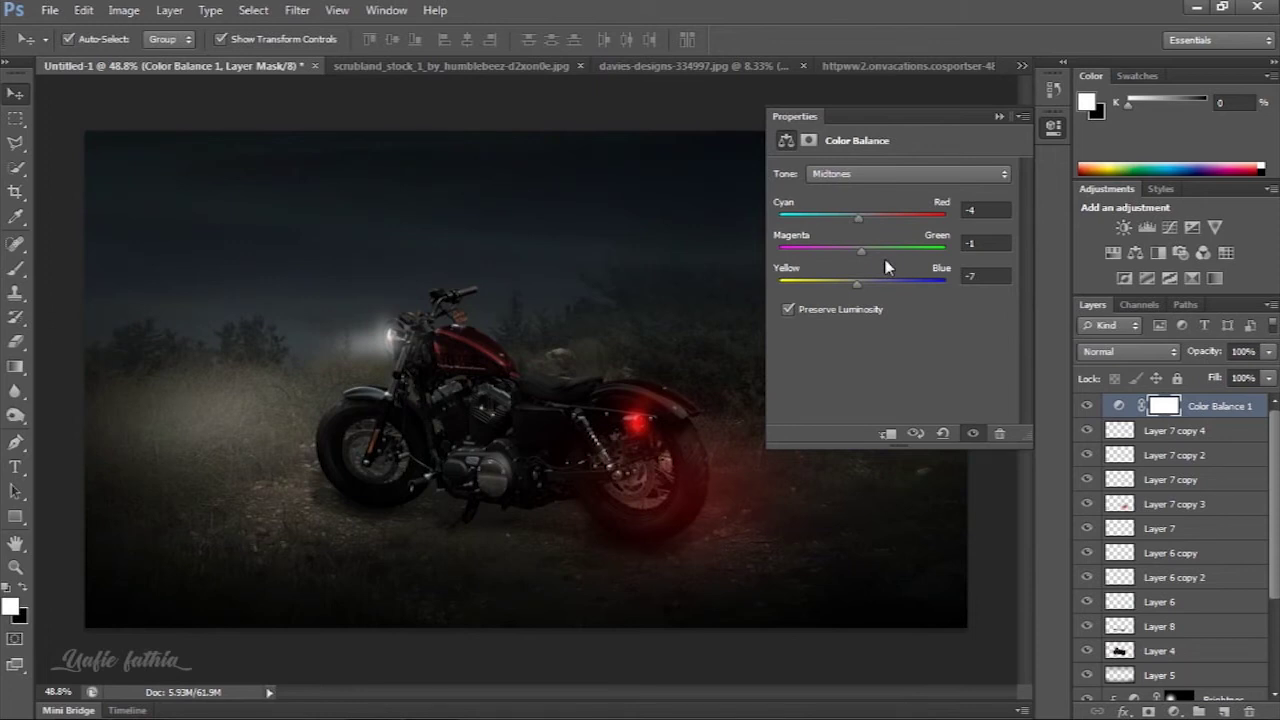
pyautogui.click(998, 116)
pyautogui.scroll(-1, 1193, 404)
pyautogui.click(1193, 404)
pyautogui.click(645, 665)
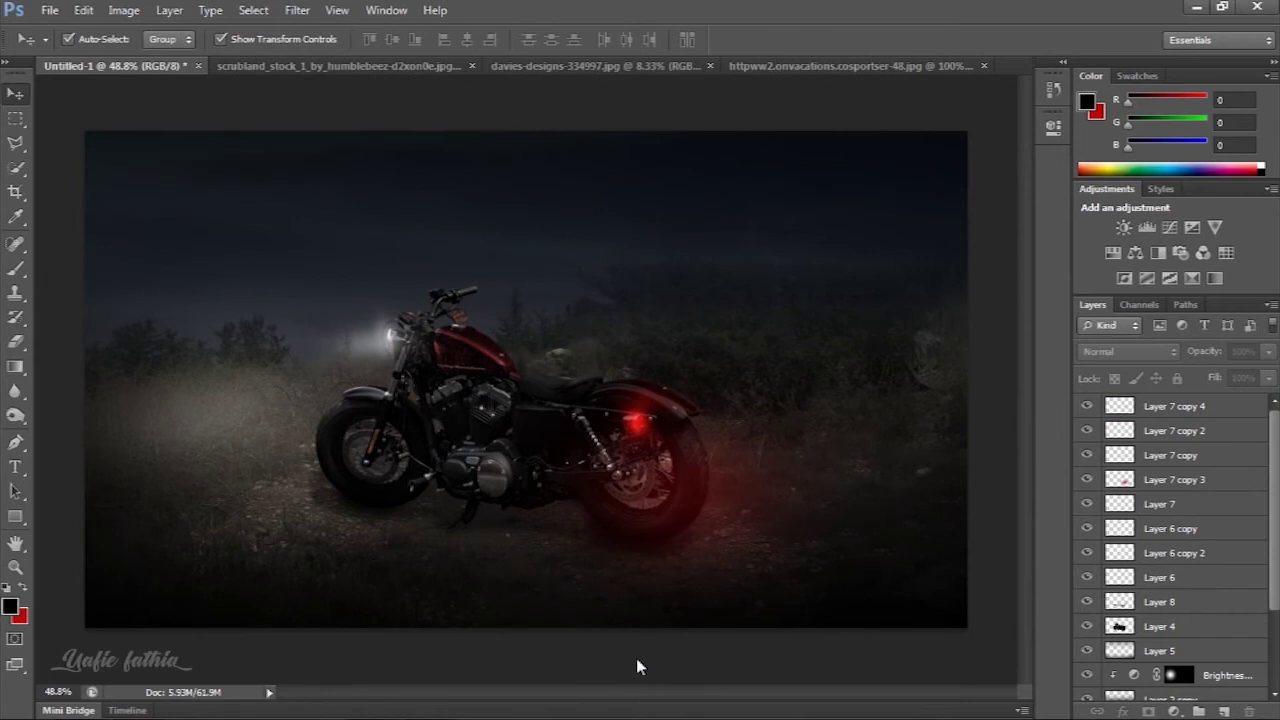
pyautogui.click(220, 415)
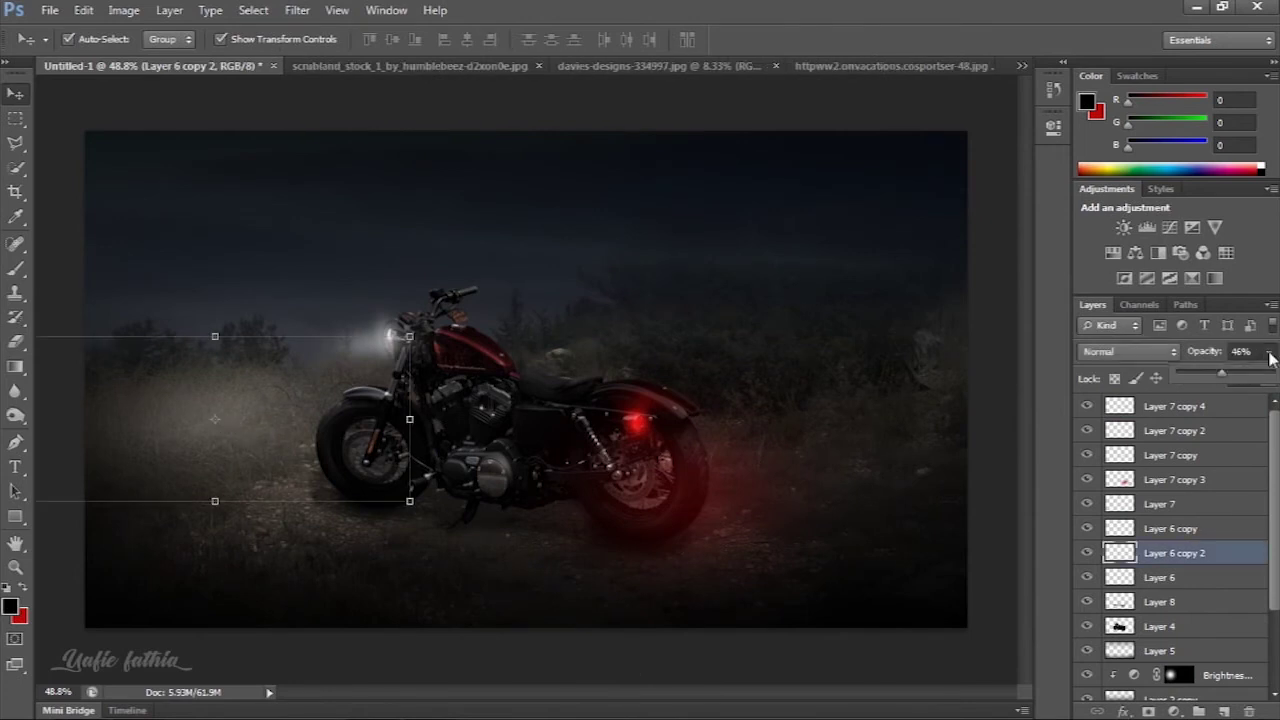
pyautogui.click(740, 662)
# Add a Color Balance layer with midtones Cyan/Red -6 and Yellow/Blue -3
pyautogui.click(1174, 711)
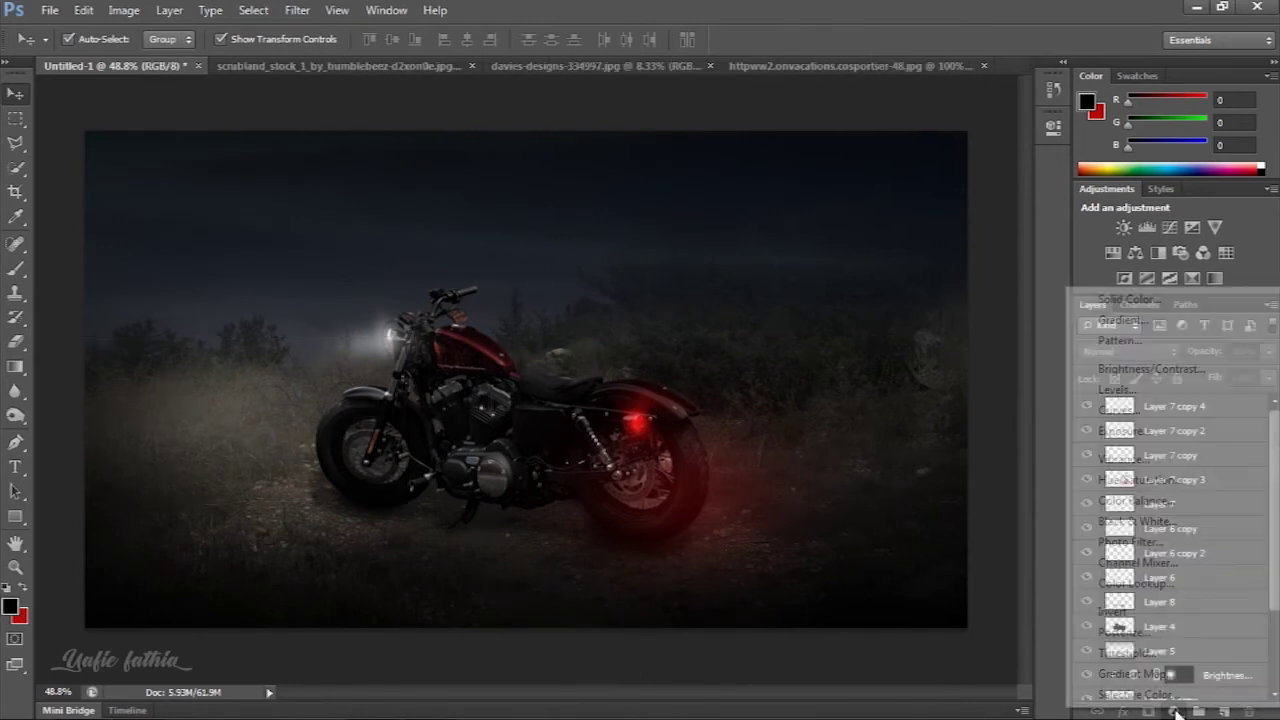
pyautogui.click(1098, 500)
pyautogui.moveTo(861, 285); pyautogui.dragTo(851, 284)
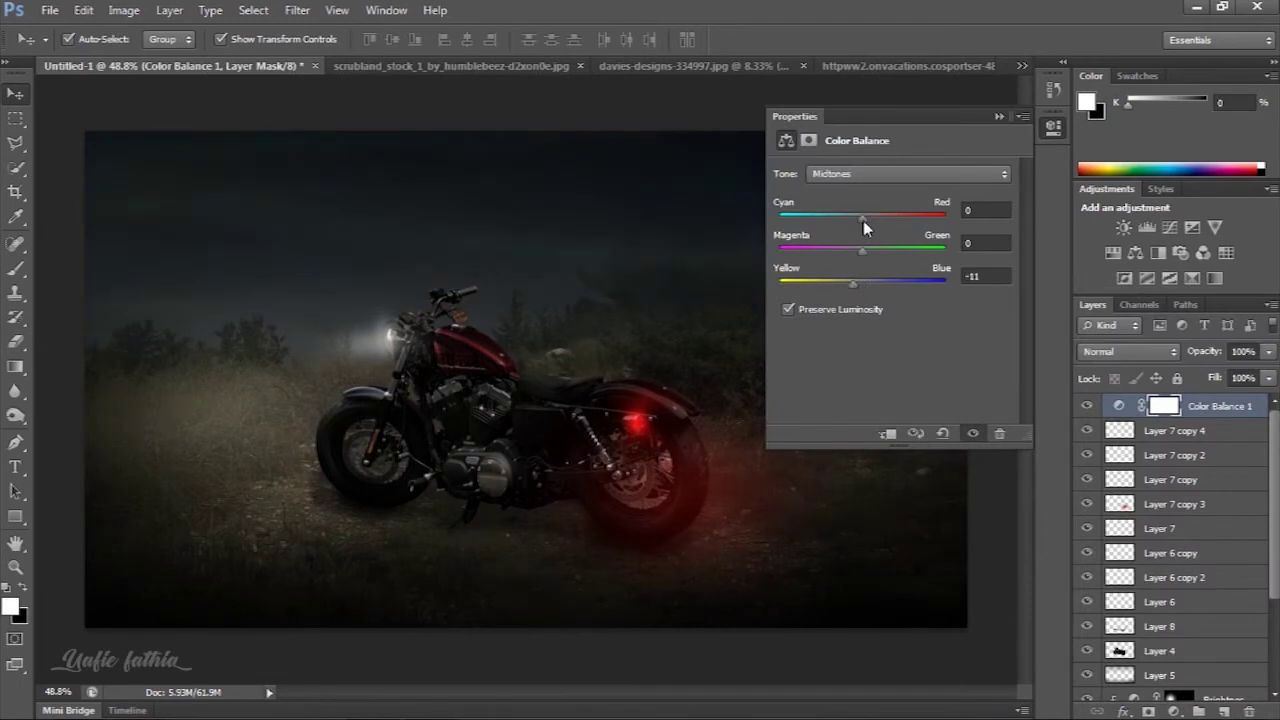
pyautogui.moveTo(862, 220); pyautogui.dragTo(857, 219)
pyautogui.moveTo(852, 284); pyautogui.dragTo(860, 285)
pyautogui.click(999, 116)
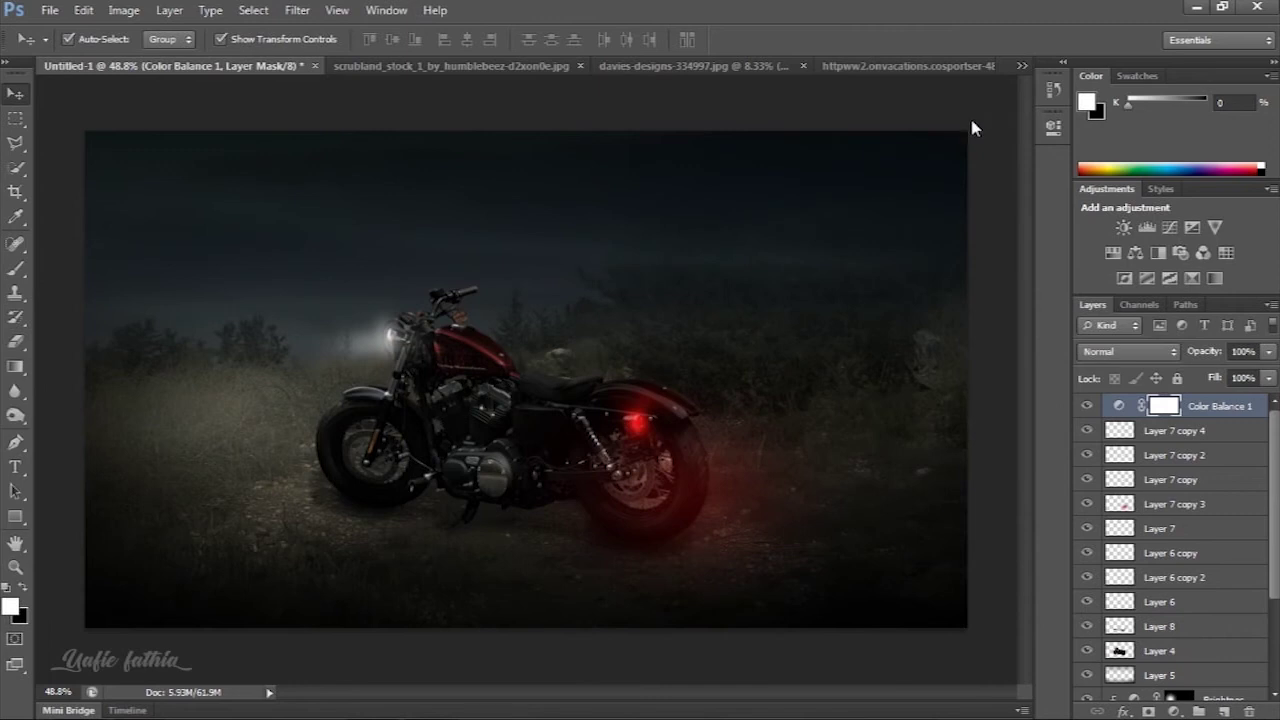
pyautogui.click(457, 660)
pyautogui.click(1173, 711)
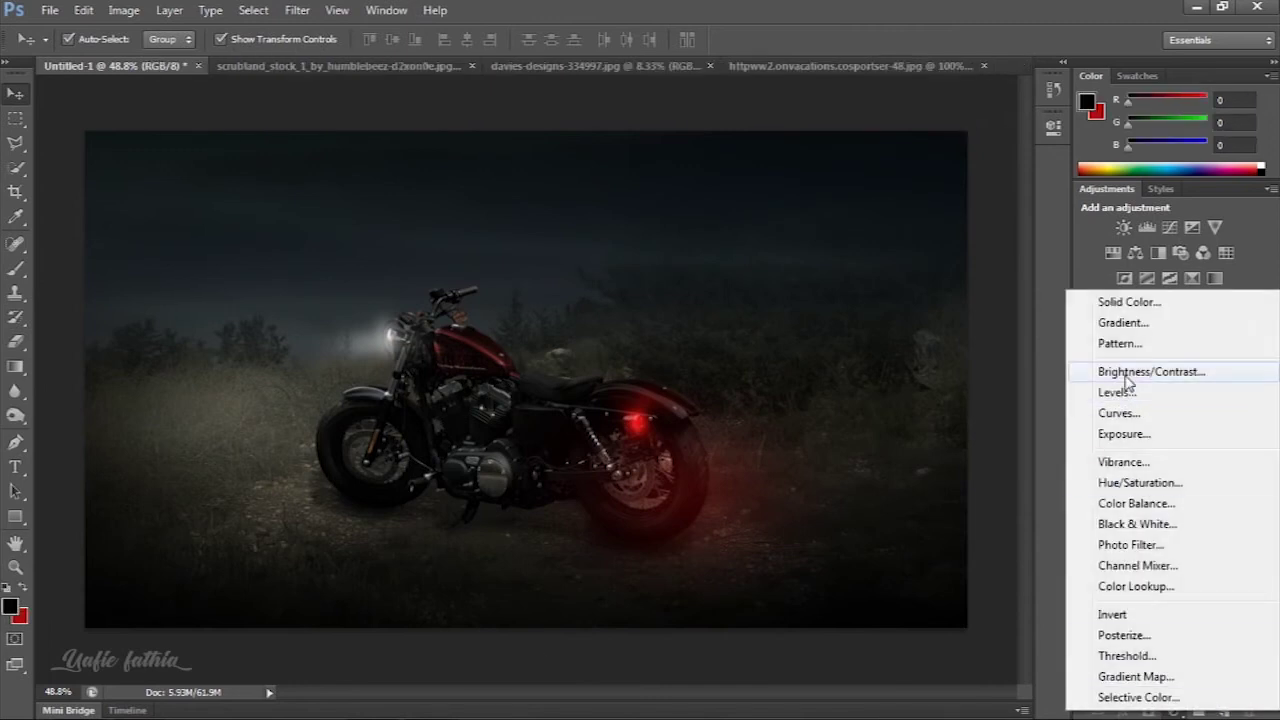
# Add a Brightness/Contrast layer set to brightness -4 and contrast 20
pyautogui.click(1150, 369)
pyautogui.moveTo(893, 217); pyautogui.dragTo(868, 217)
pyautogui.moveTo(893, 259); pyautogui.dragTo(920, 259)
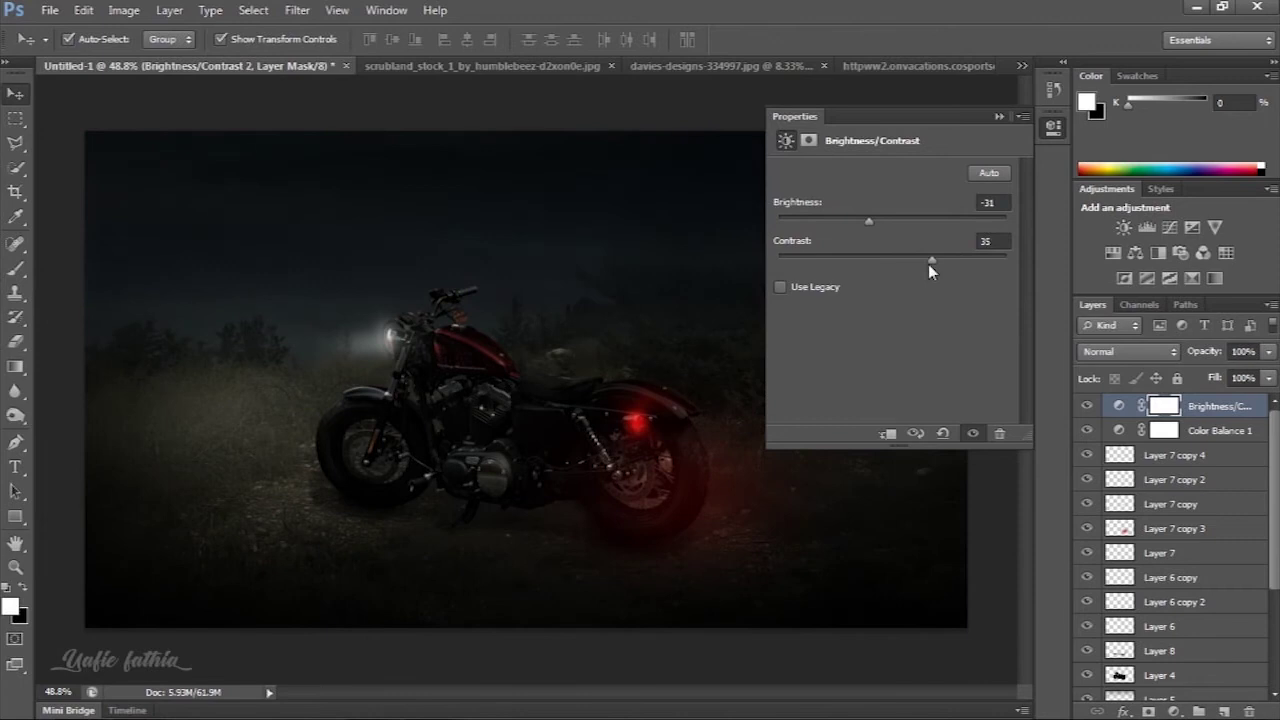
pyautogui.moveTo(868, 217)
pyautogui.mouseDown()
pyautogui.moveTo(885, 218)
pyautogui.moveTo(916, 259)
pyautogui.mouseUp()
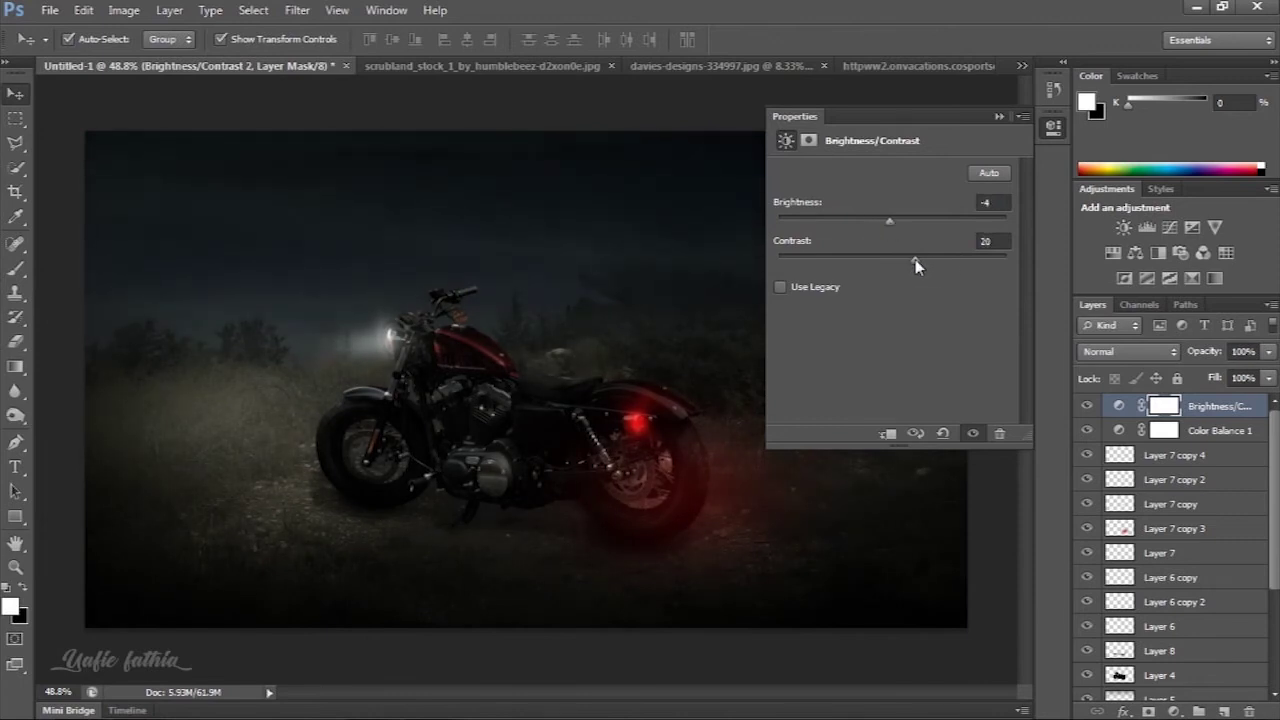
pyautogui.click(997, 116)
pyautogui.click(663, 118)
# Add a Hue/Saturation layer lowering saturation to -13 and lightness to -10
pyautogui.click(1173, 711)
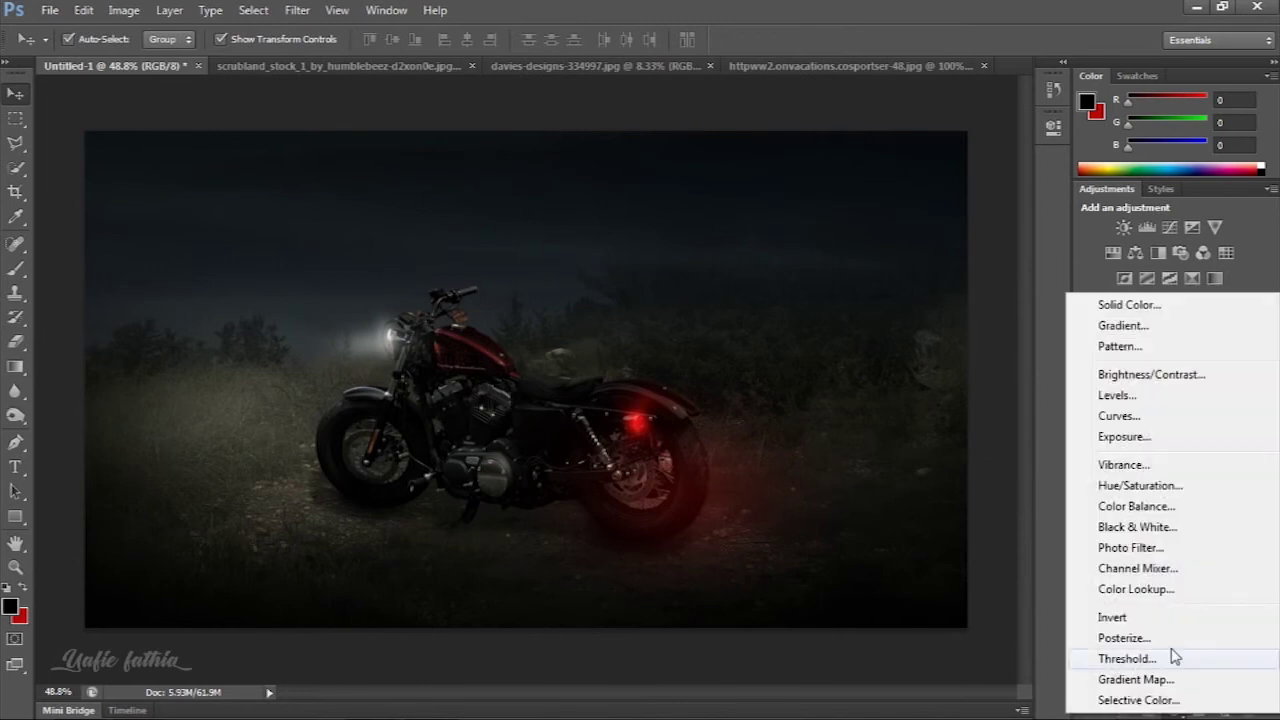
pyautogui.click(1140, 501)
pyautogui.moveTo(892, 320); pyautogui.dragTo(876, 285)
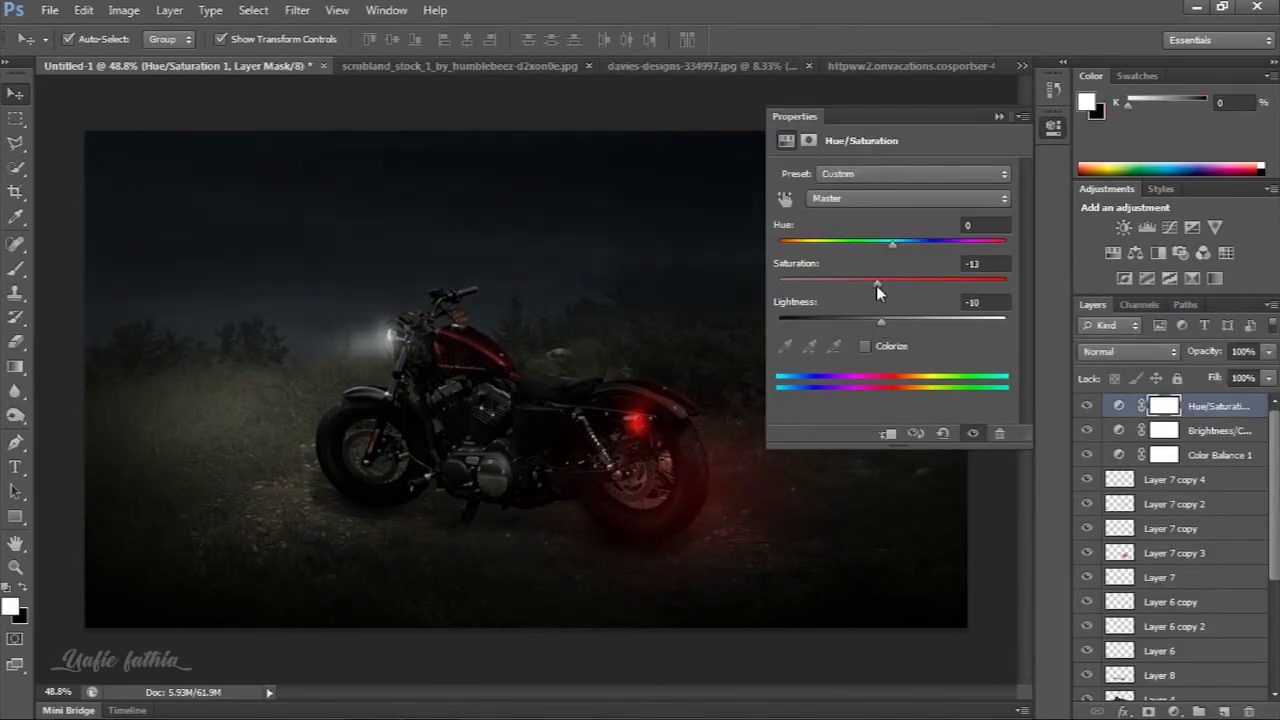
pyautogui.click(998, 116)
pyautogui.click(953, 128)
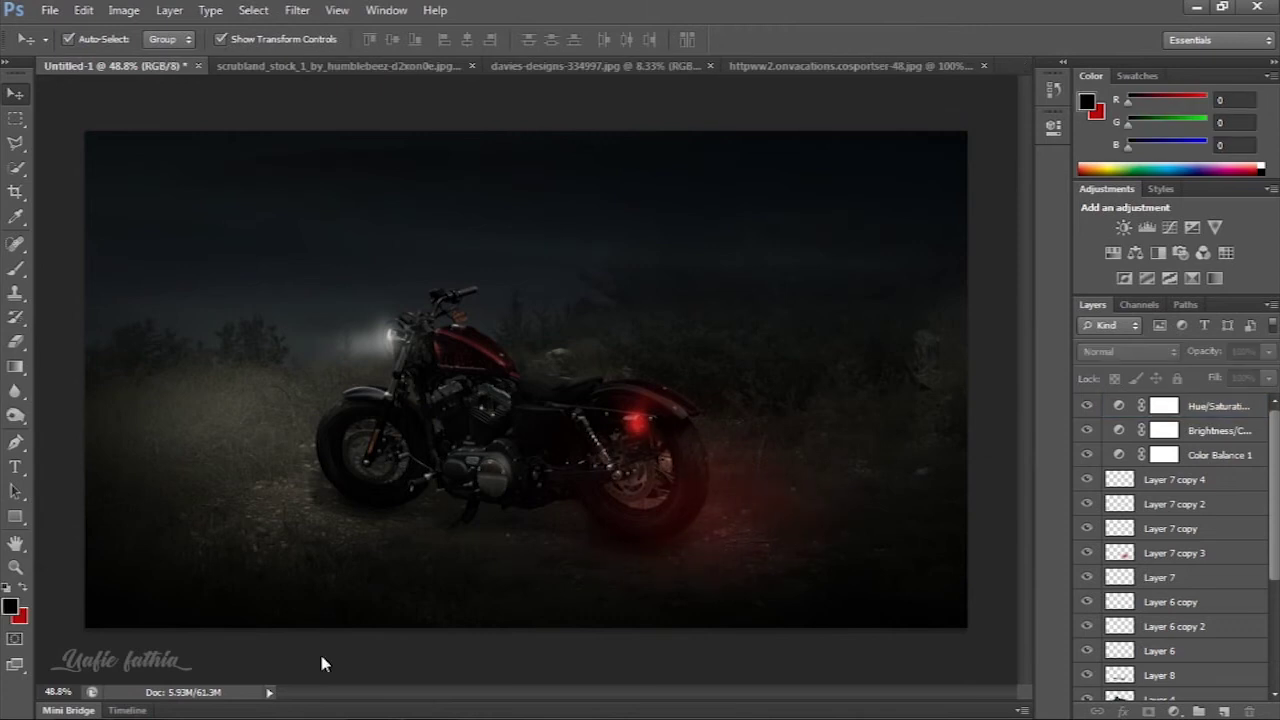
pyautogui.click(1175, 553)
pyautogui.click(1268, 351)
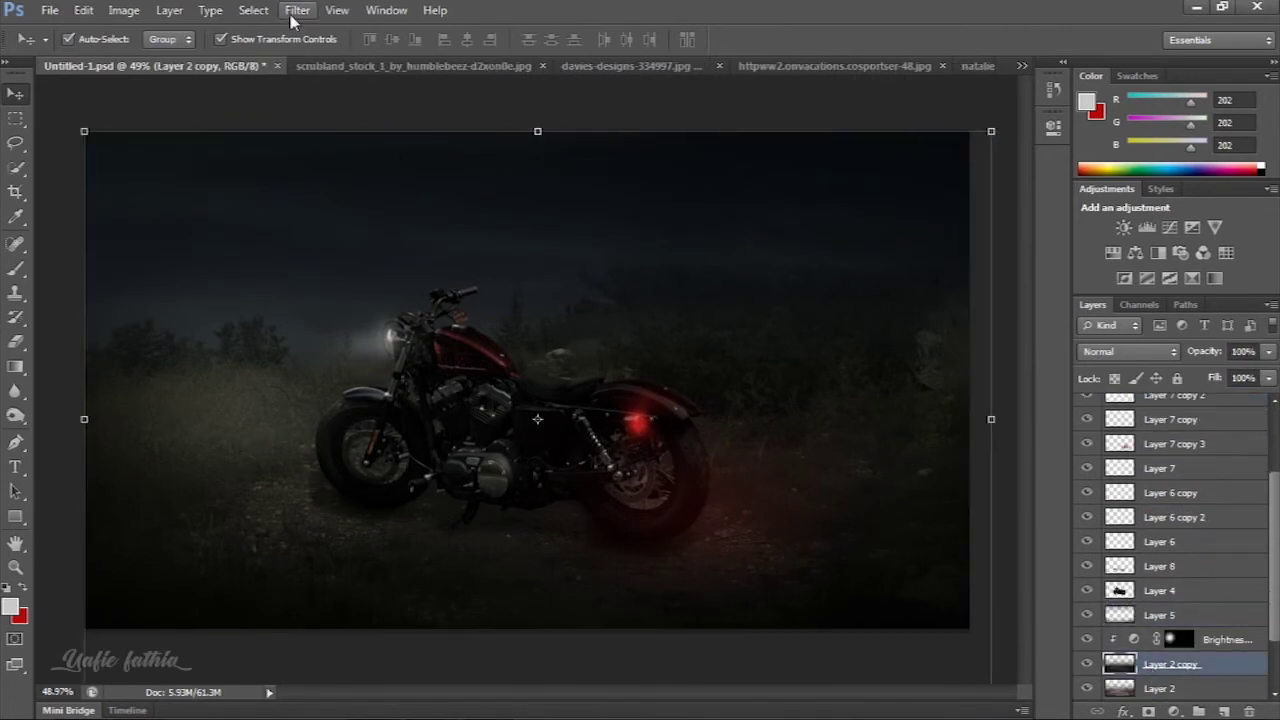
# Apply Smart Sharpen to the scrubland background with Amount 172% and Radius 44.6 px
pyautogui.click(295, 12)
pyautogui.moveTo(316, 289)
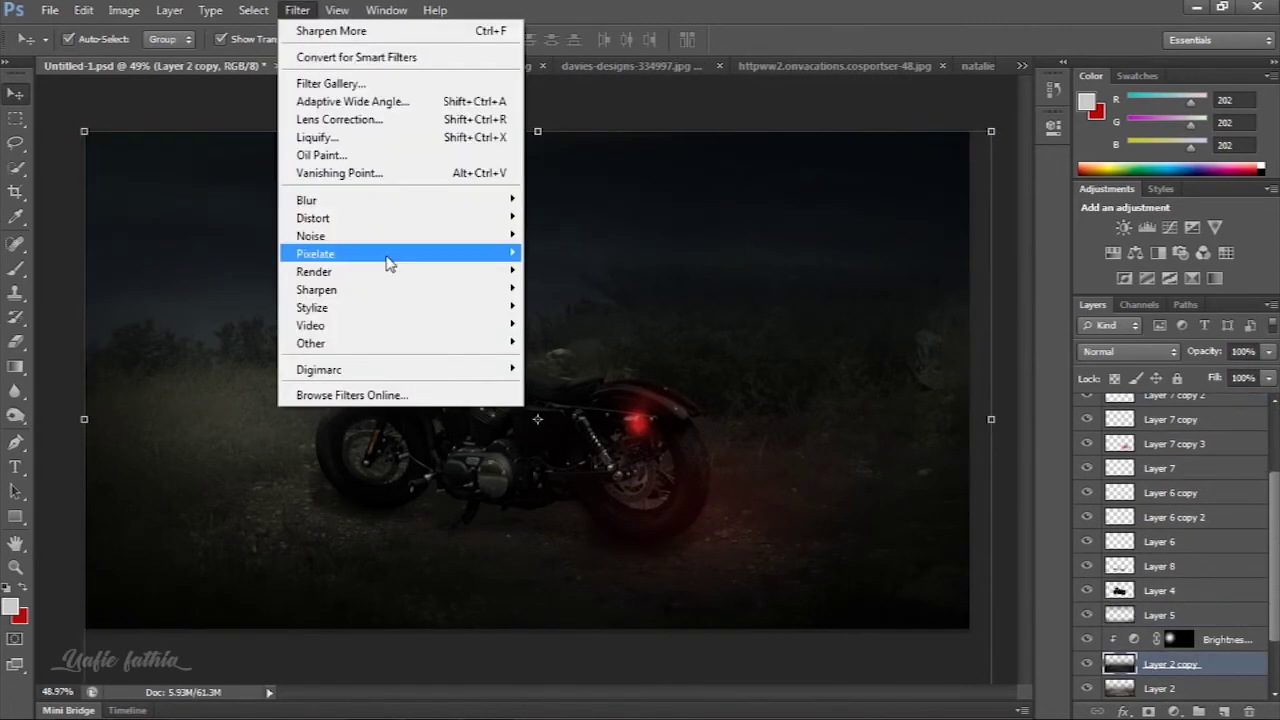
pyautogui.click(612, 344)
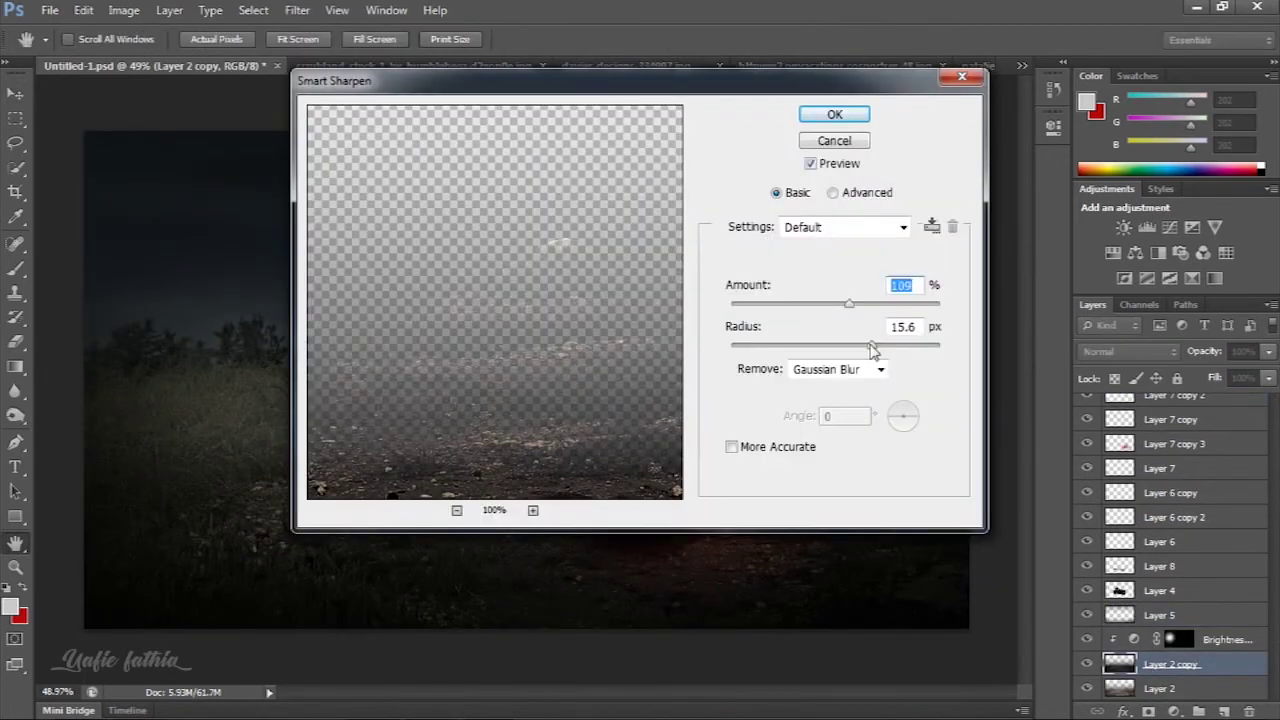
pyautogui.moveTo(871, 348); pyautogui.dragTo(922, 352)
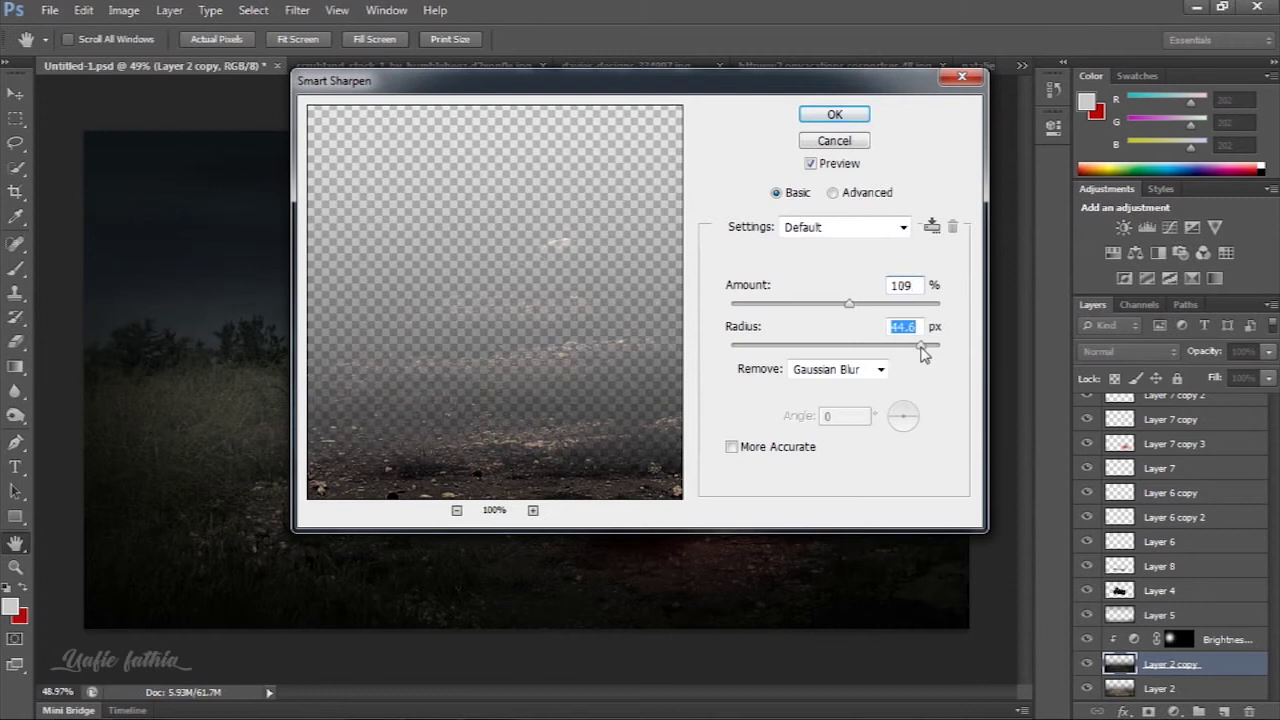
pyautogui.moveTo(849, 304); pyautogui.dragTo(885, 314)
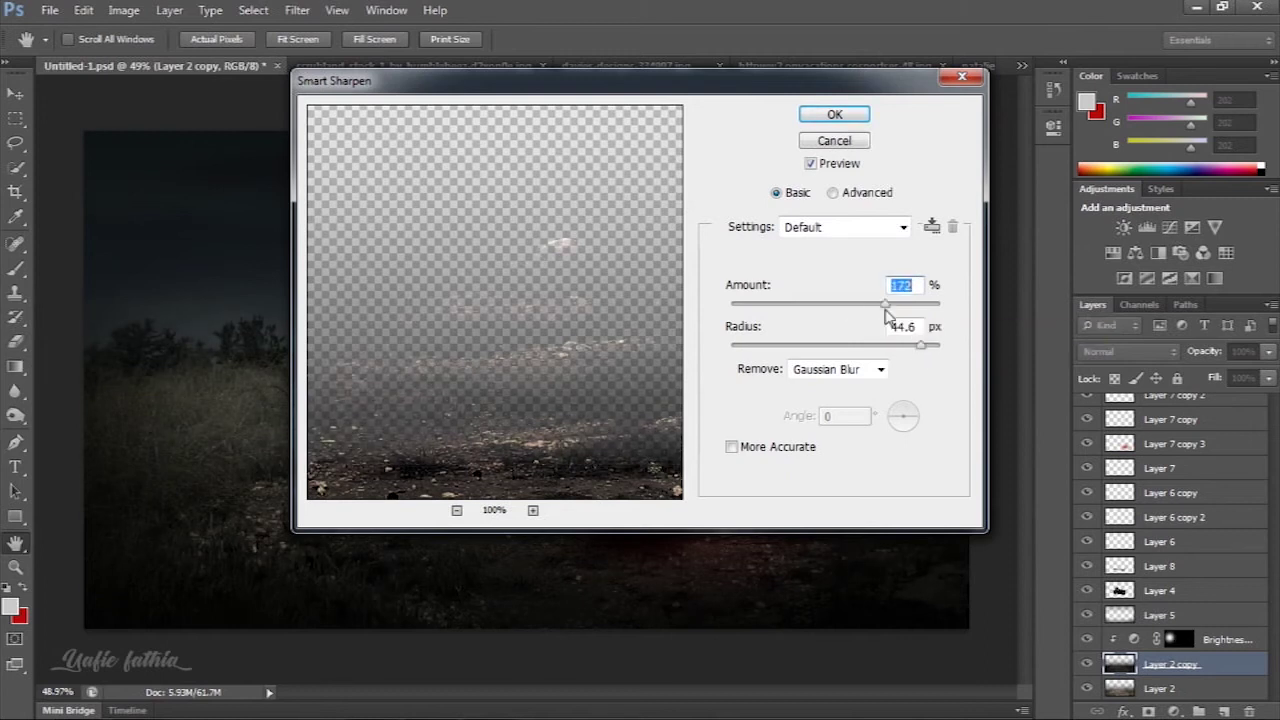
pyautogui.click(830, 114)
# Apply Sharpen More to the motorcycle layer
pyautogui.click(477, 360)
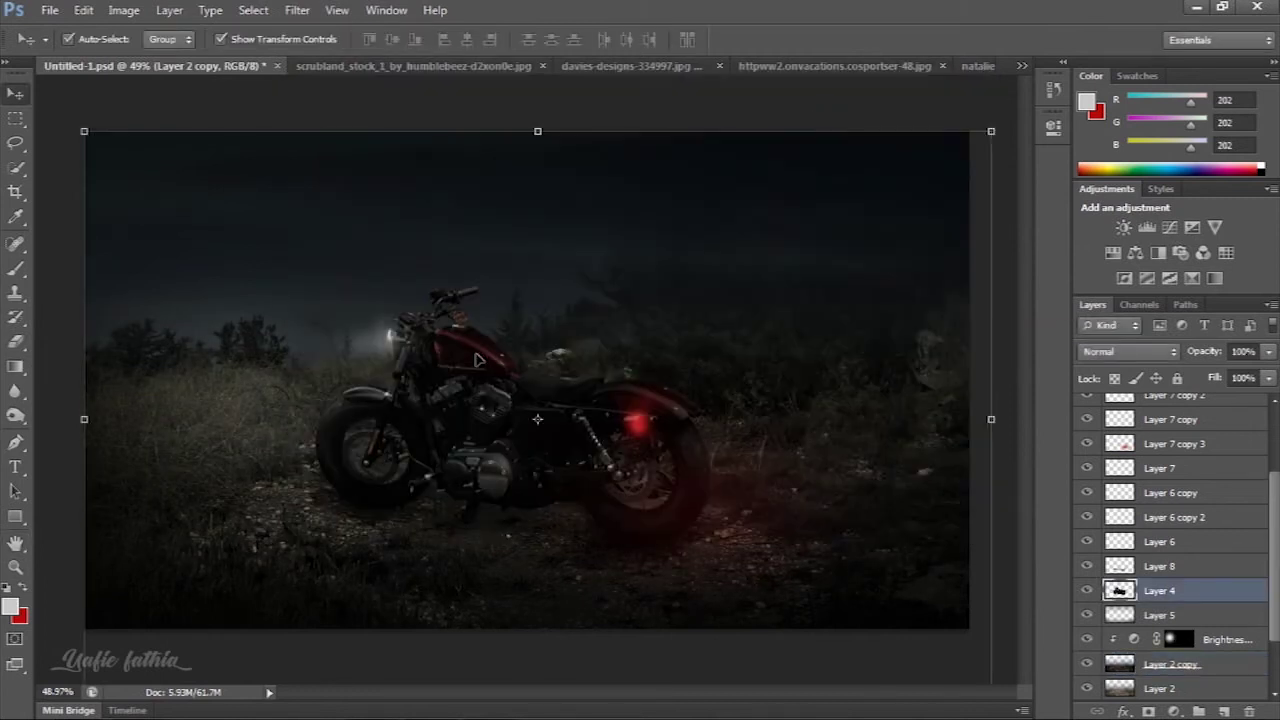
pyautogui.click(297, 10)
pyautogui.click(584, 329)
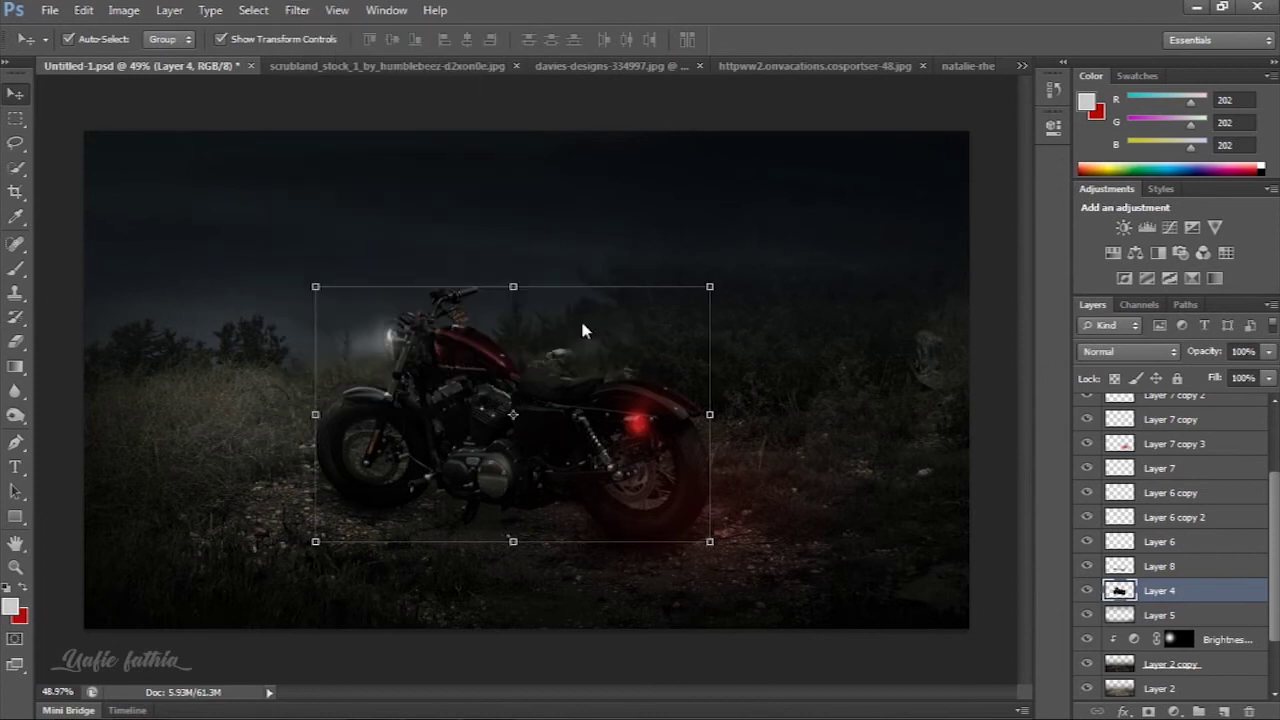
# Brighten the motorcycle with Brightness/Contrast at brightness 55 and contrast 36
pyautogui.click(124, 10)
pyautogui.moveTo(152, 58)
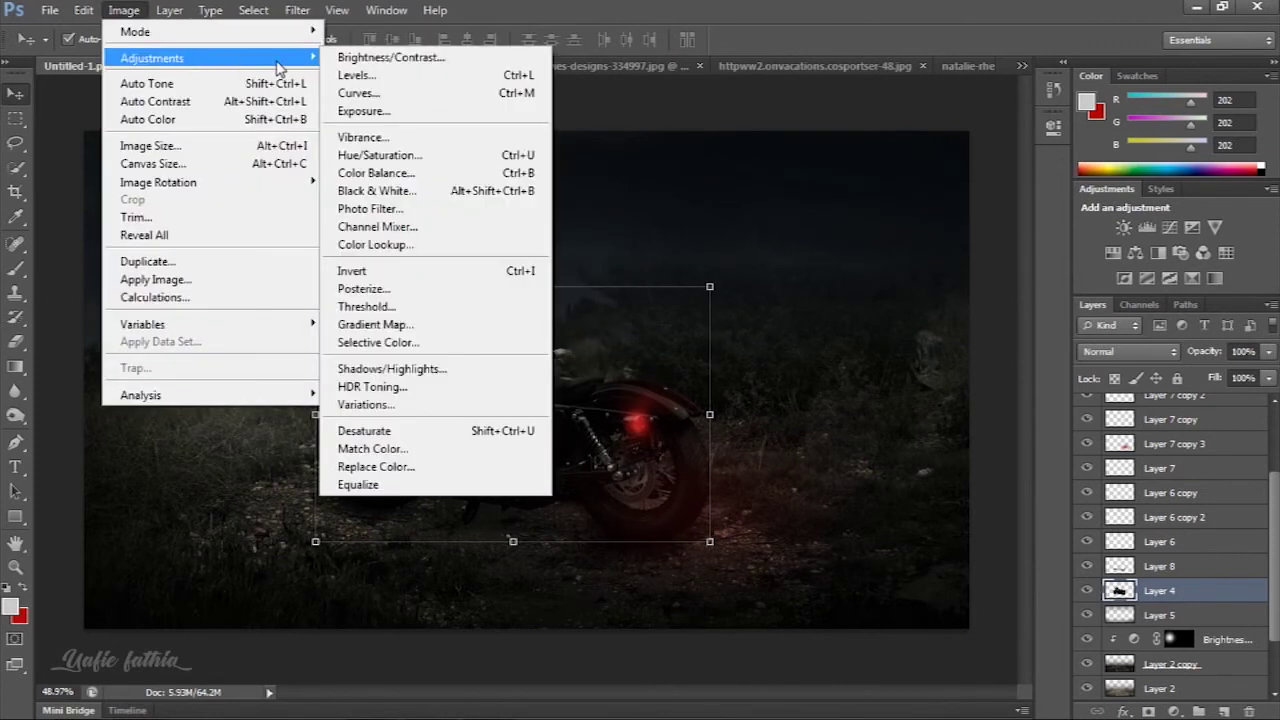
pyautogui.click(391, 57)
pyautogui.write('55')
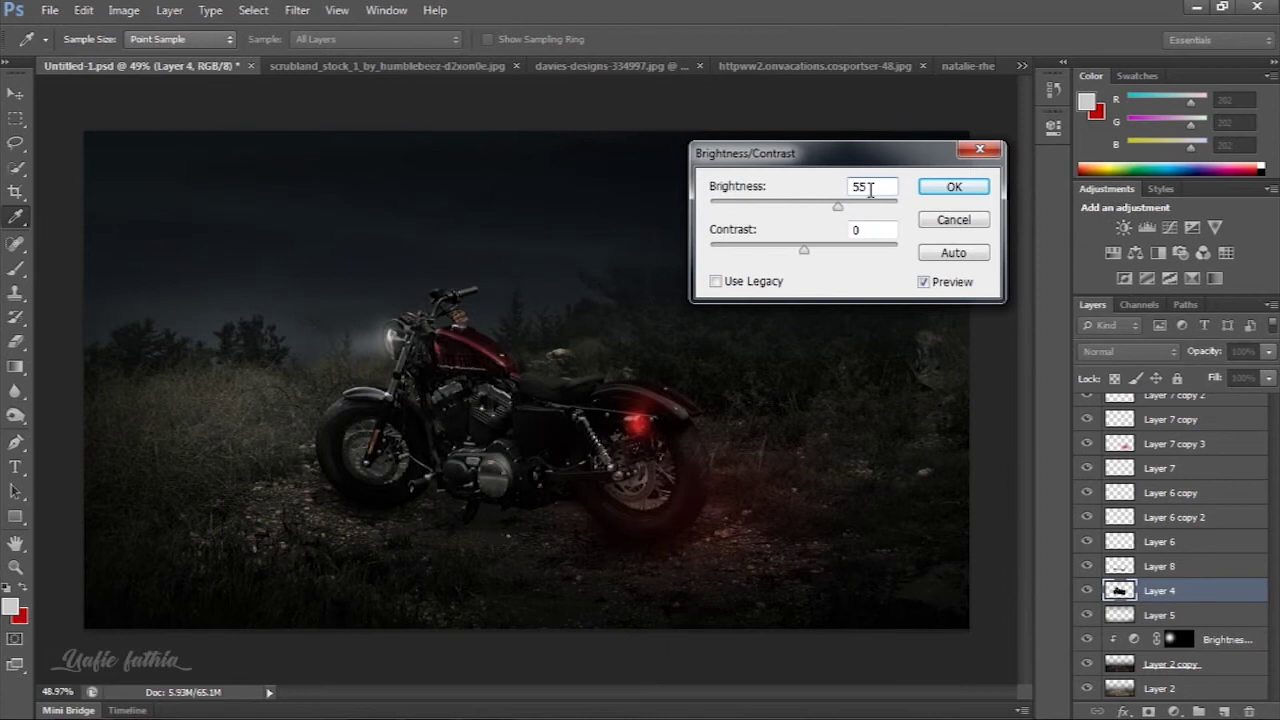
pyautogui.press('Tab')
pyautogui.moveTo(804, 250); pyautogui.dragTo(852, 255)
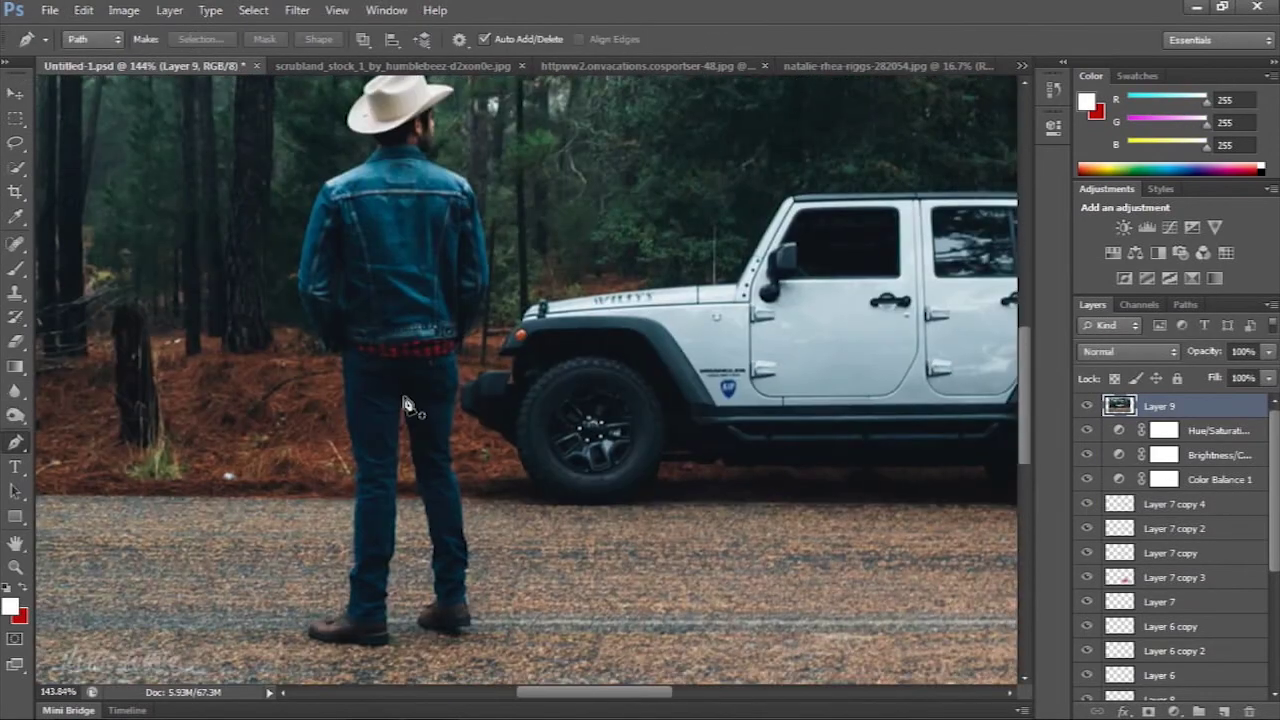
# Trace a pen path down one leg, around the left boot and up the left leg
pyautogui.click(403, 398)
pyautogui.click(396, 445)
pyautogui.click(395, 497)
pyautogui.click(390, 552)
pyautogui.click(386, 580)
pyautogui.click(388, 612)
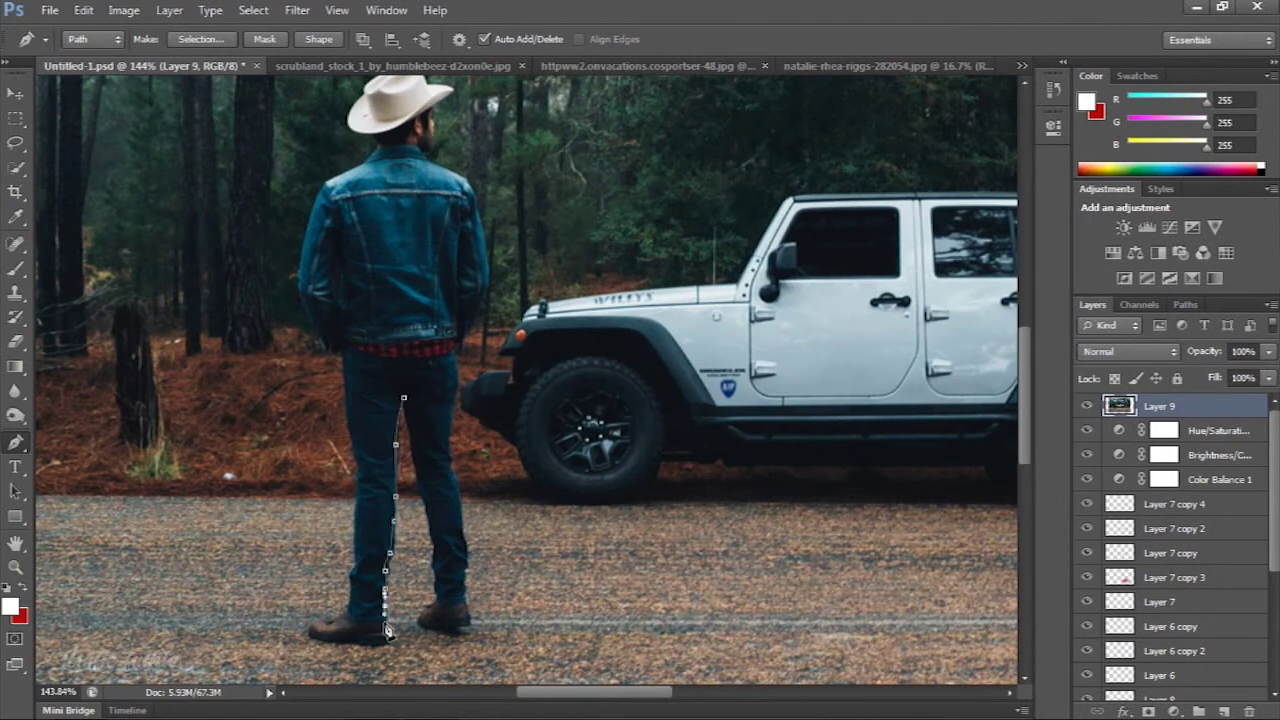
pyautogui.scroll(5, 388, 615)
pyautogui.click(397, 607)
pyautogui.click(333, 613)
pyautogui.click(317, 607)
pyautogui.click(203, 594)
pyautogui.click(294, 540)
pyautogui.click(307, 498)
pyautogui.click(310, 450)
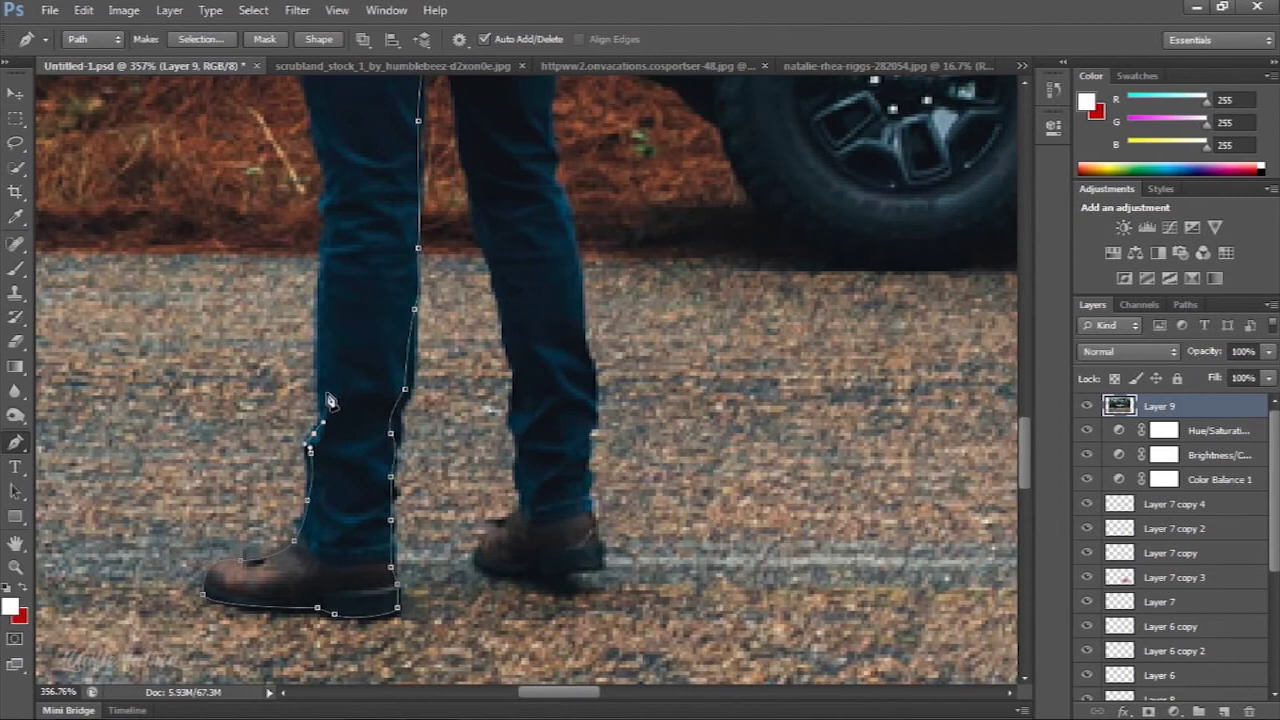
# Continue the path up to the waist and along the jacket's left side
pyautogui.scroll(3, 338, 412)
pyautogui.click(334, 294)
pyautogui.scroll(3, 334, 294)
pyautogui.click(318, 183)
pyautogui.click(288, 186)
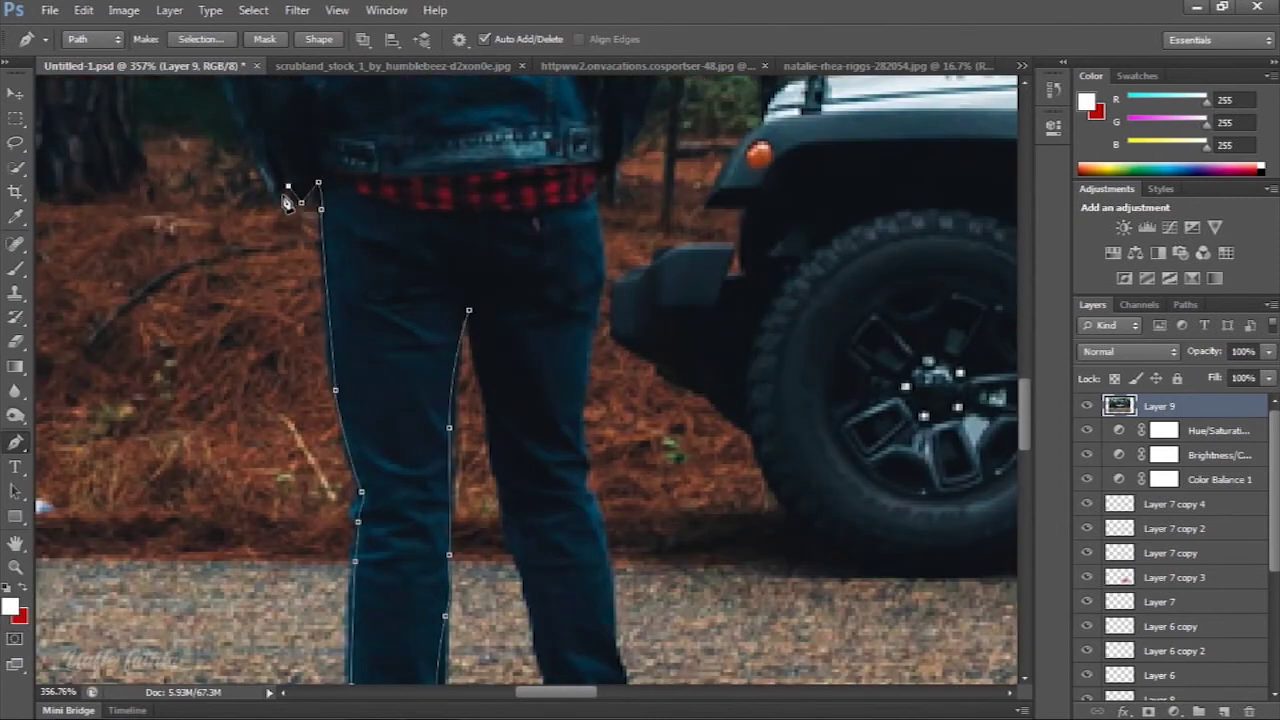
pyautogui.scroll(3, 285, 203)
pyautogui.hscroll(-1, 285, 203)
pyautogui.click(326, 394)
pyautogui.click(325, 367)
pyautogui.click(330, 338)
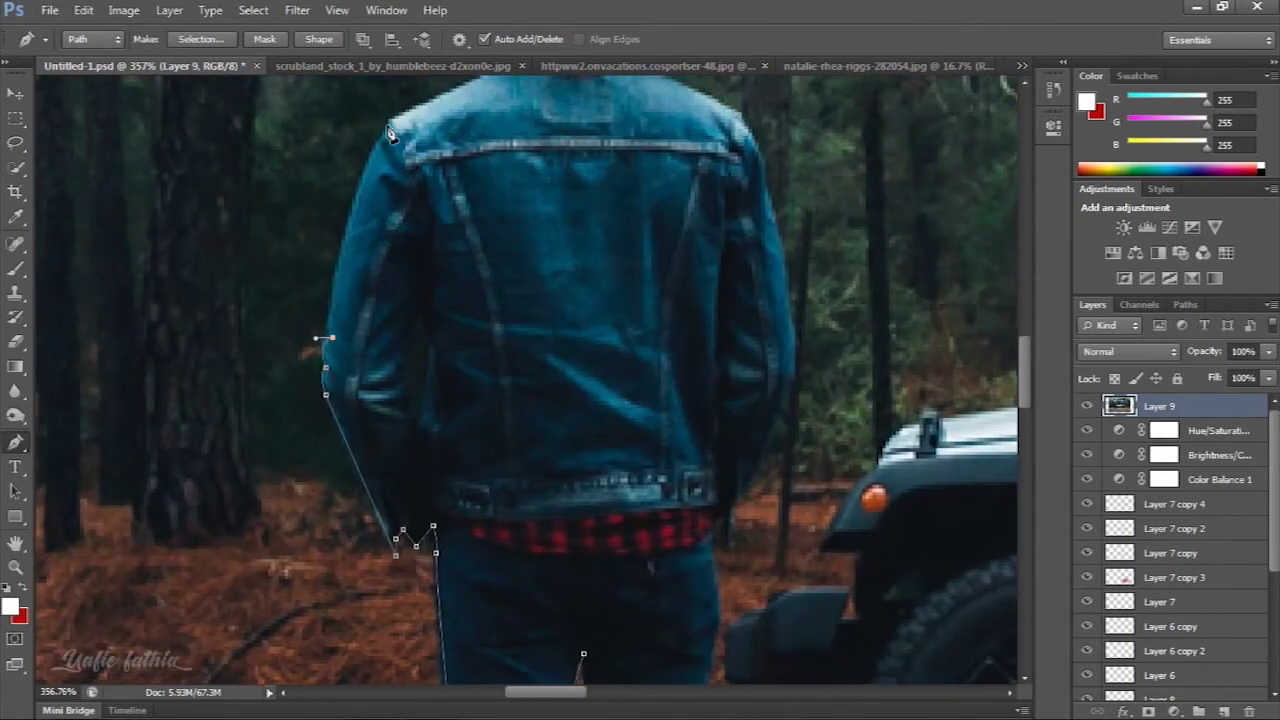
pyautogui.scroll(3, 390, 134)
pyautogui.scroll(3, 457, 82)
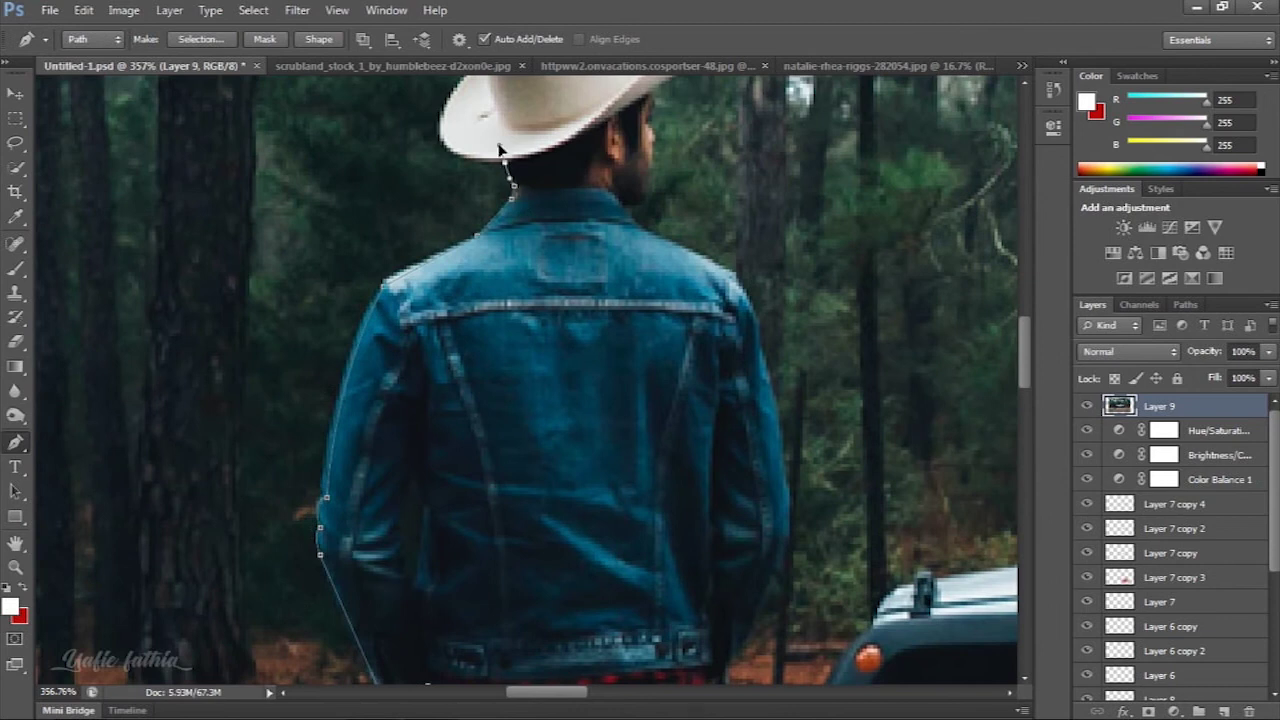
# Trace the path from the neck around the hat's brim and crown
pyautogui.click(502, 152)
pyautogui.scroll(3, 502, 152)
pyautogui.moveTo(467, 271)
pyautogui.mouseDown()
pyautogui.moveTo(514, 186)
pyautogui.moveTo(541, 200)
pyautogui.mouseUp()
pyautogui.click(581, 172)
pyautogui.click(631, 177)
pyautogui.click(648, 219)
pyautogui.moveTo(720, 243); pyautogui.dragTo(705, 256)
pyautogui.click(663, 281)
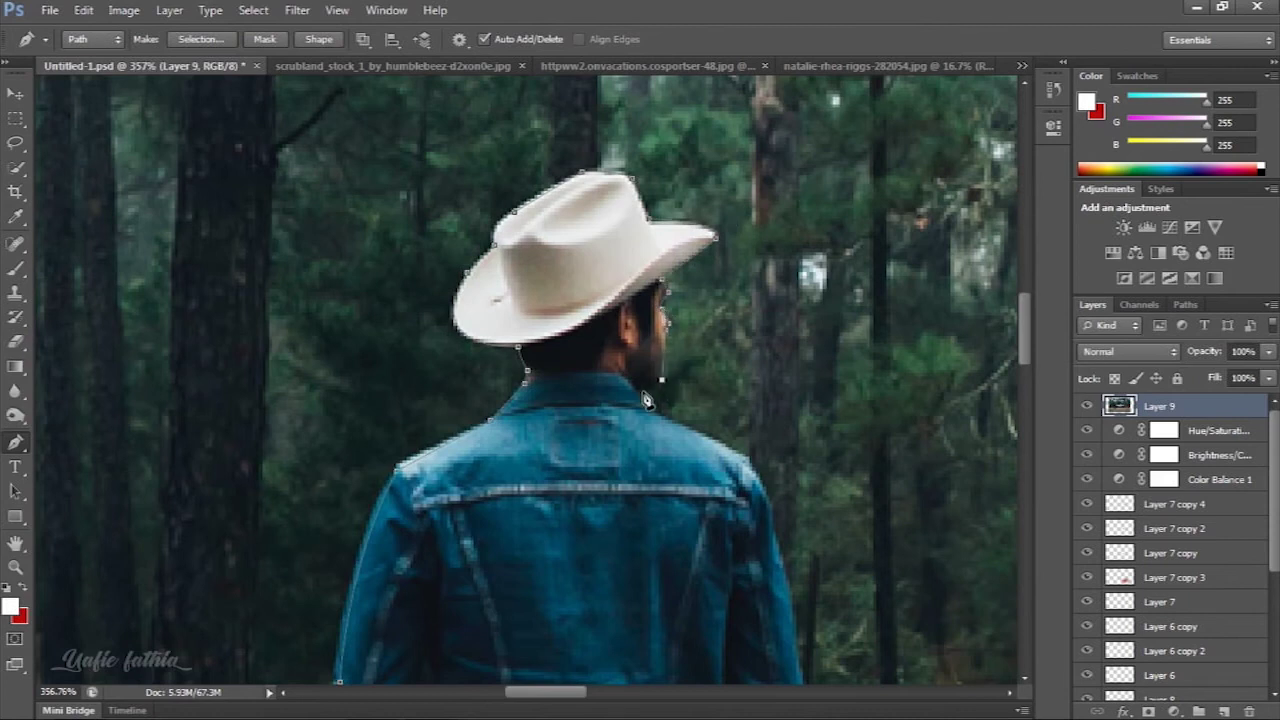
# Trace down the jacket's right side and the right hip
pyautogui.moveTo(800, 480); pyautogui.dragTo(630, 320)
pyautogui.click(645, 362)
pyautogui.click(660, 470)
pyautogui.moveTo(705, 468); pyautogui.dragTo(709, 357)
pyautogui.click(653, 506)
pyautogui.click(626, 554)
pyautogui.click(620, 582)
# Trace down the right leg and around the right shoe
pyautogui.moveTo(600, 560); pyautogui.dragTo(584, 306)
pyautogui.moveTo(586, 456)
pyautogui.mouseDown()
pyautogui.moveTo(569, 508)
pyautogui.moveTo(565, 318)
pyautogui.mouseUp()
pyautogui.click(569, 397)
pyautogui.moveTo(572, 436)
pyautogui.mouseDown()
pyautogui.moveTo(575, 457)
pyautogui.moveTo(560, 297)
pyautogui.mouseUp()
pyautogui.click(584, 413)
pyautogui.click(591, 451)
pyautogui.click(593, 498)
pyautogui.click(590, 573)
pyautogui.click(599, 627)
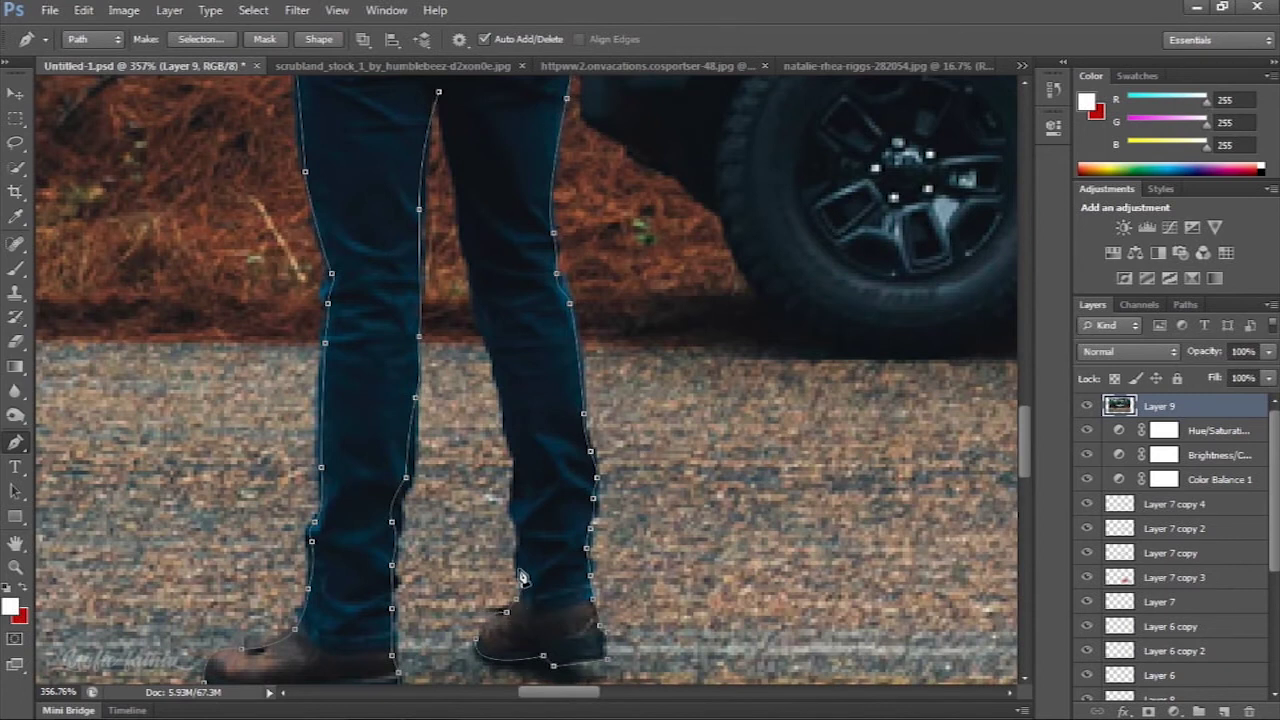
# Close the path up the inner leg and convert it into a selection
pyautogui.moveTo(523, 467); pyautogui.dragTo(538, 597)
pyautogui.click(488, 382)
pyautogui.click(476, 283)
pyautogui.click(452, 207)
pyautogui.scroll(-4, 455, 215)
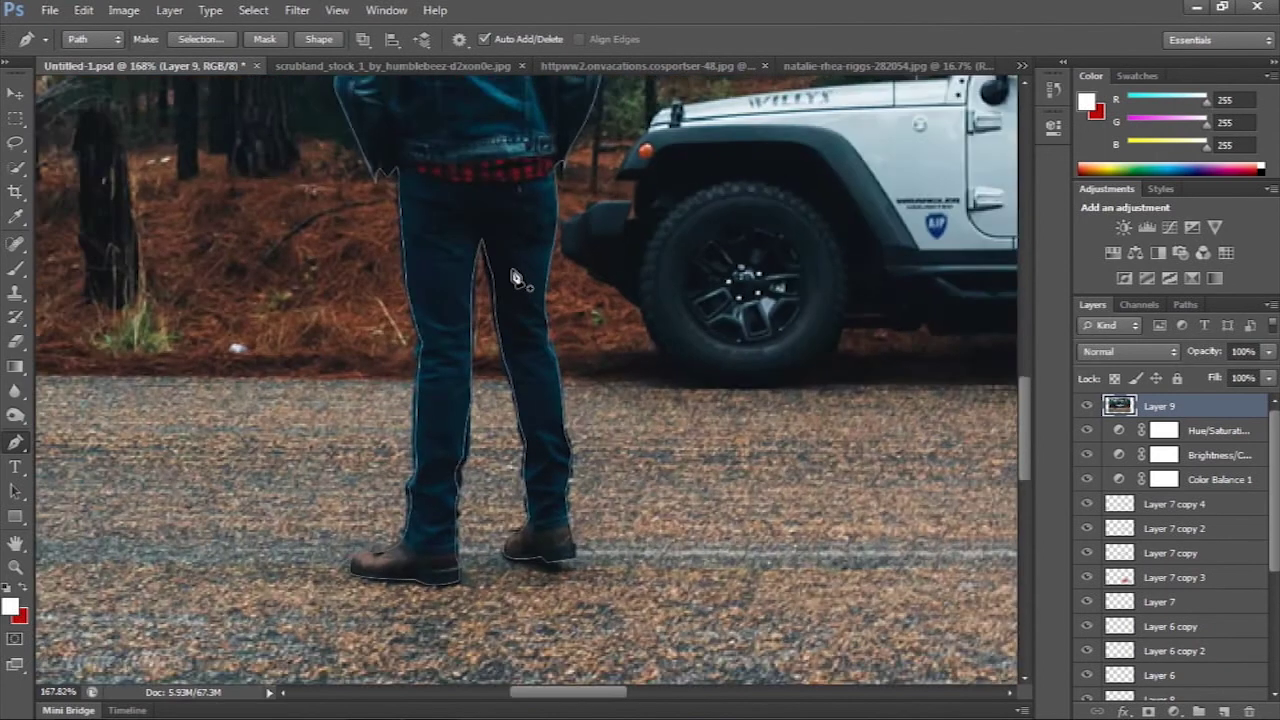
pyautogui.scroll(-3, 503, 472)
pyautogui.rightClick(500, 470)
pyautogui.click(540, 420)
pyautogui.click(706, 194)
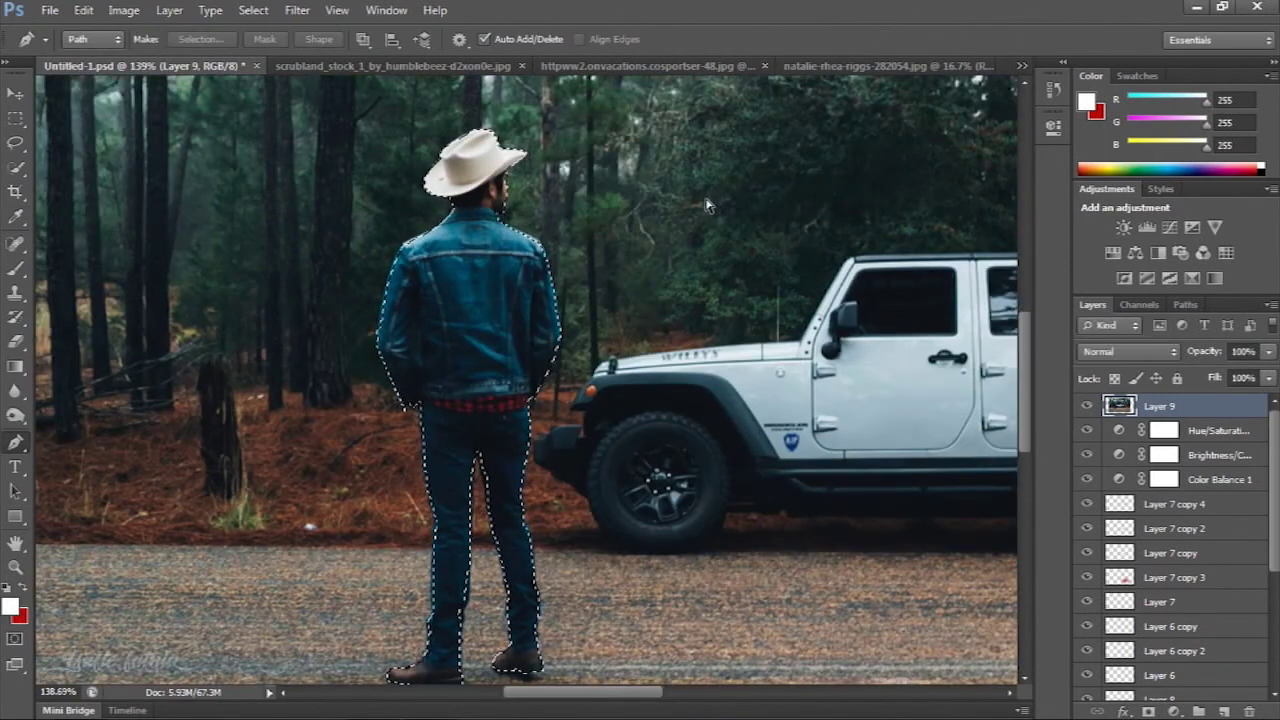
# Copy the cowboy to a new layer, scale him up and place him behind the motorcycle
pyautogui.hotkey('ctrl', 'j')
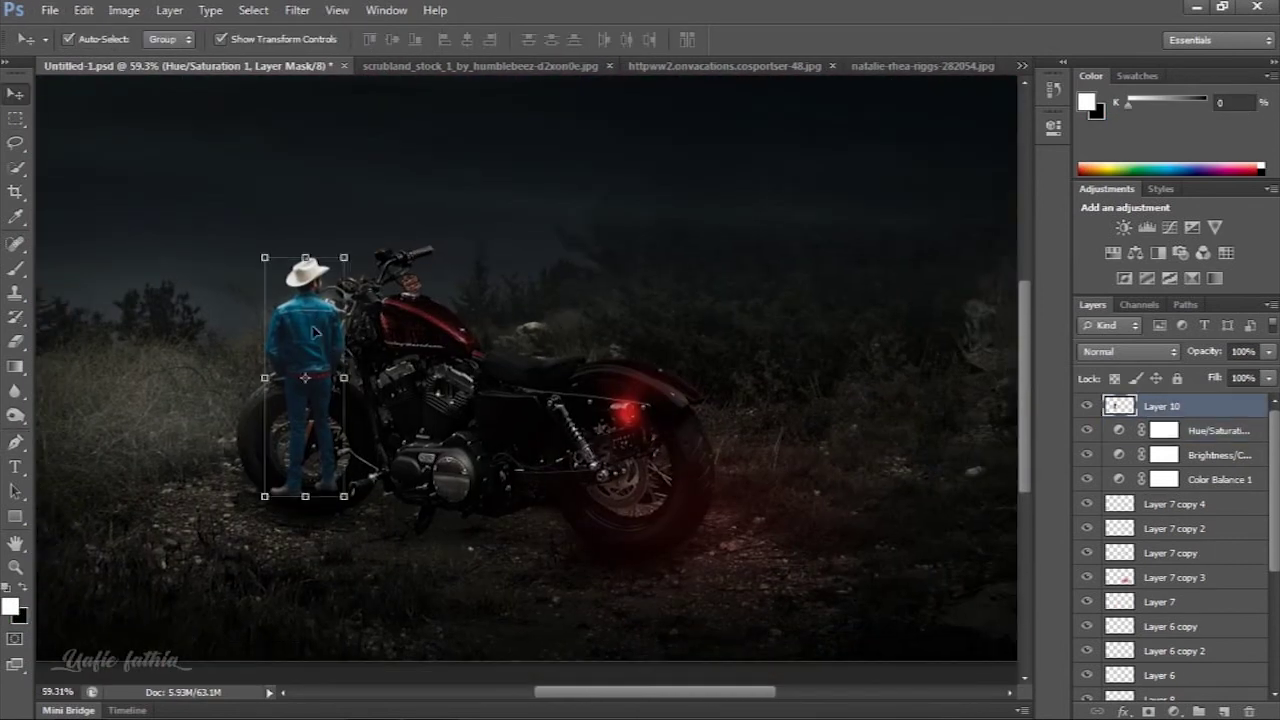
pyautogui.moveTo(309, 371); pyautogui.dragTo(529, 343)
pyautogui.hotkey('ctrl', 't')
pyautogui.moveTo(563, 223)
pyautogui.mouseDown()
pyautogui.moveTo(718, 153)
pyautogui.moveTo(660, 182)
pyautogui.mouseUp()
pyautogui.moveTo(621, 110); pyautogui.dragTo(616, 112)
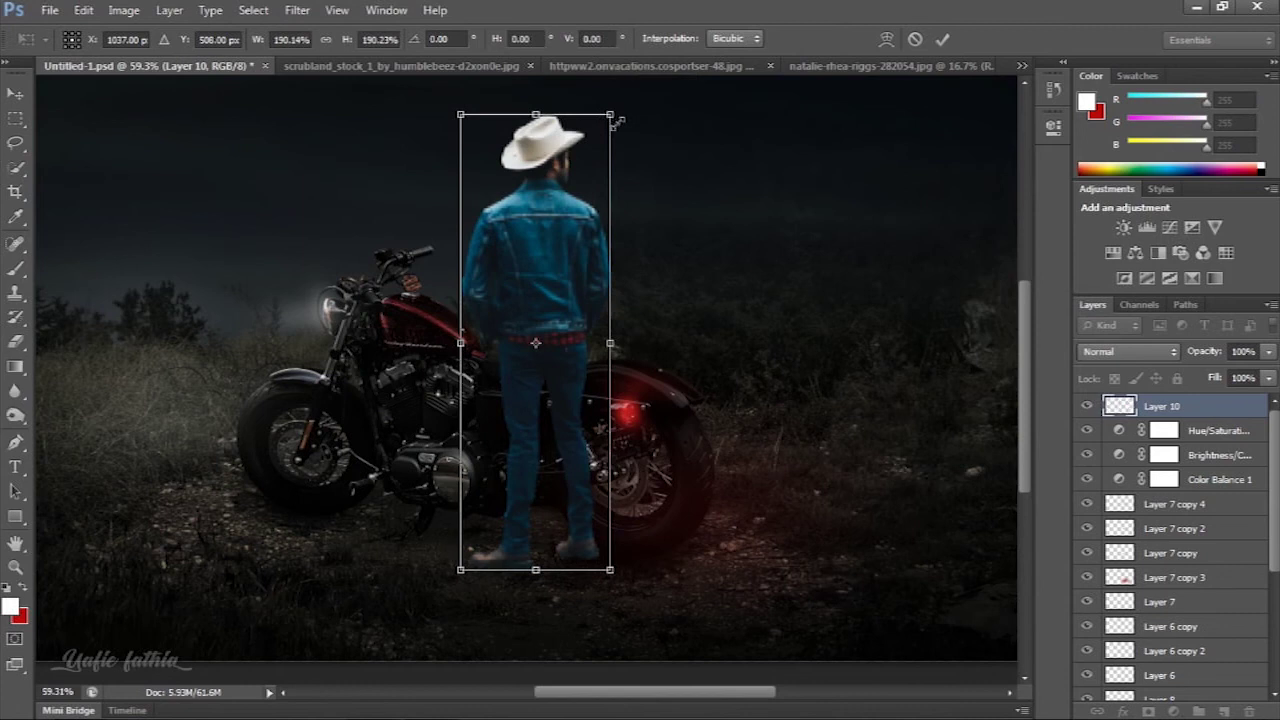
pyautogui.press('Return')
pyautogui.hotkey('ctrl', '0')
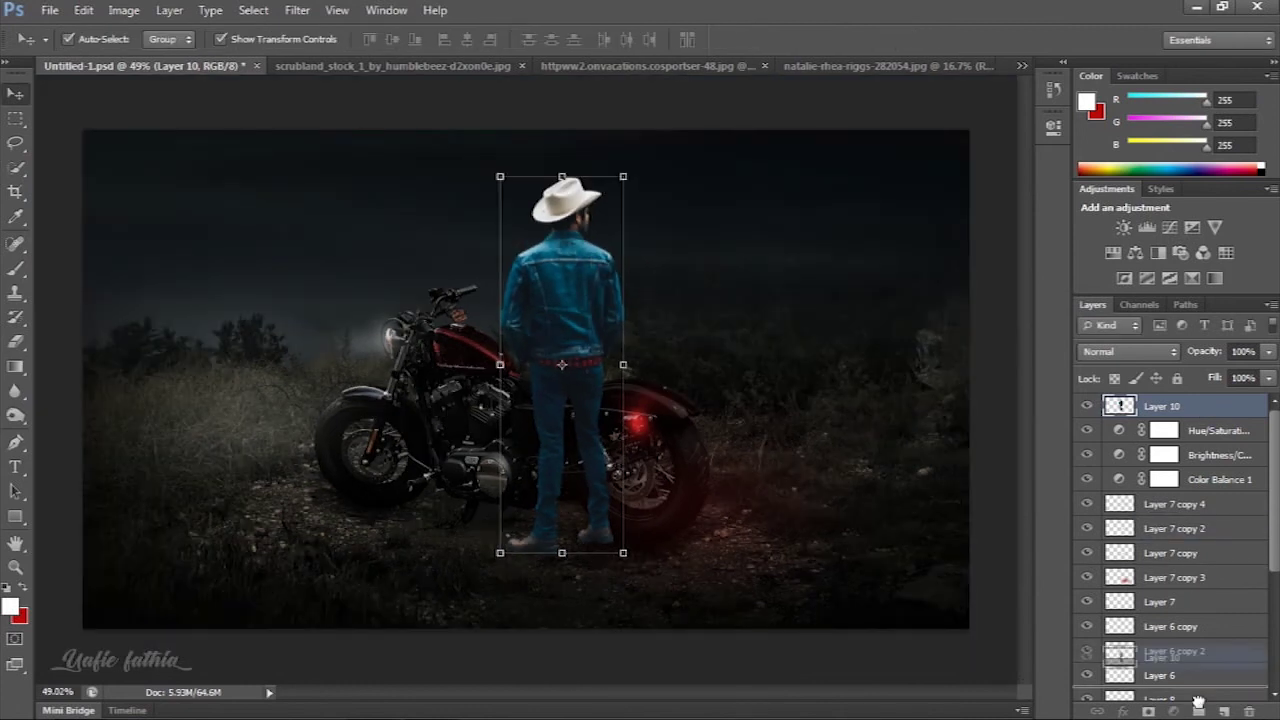
pyautogui.moveTo(1200, 411); pyautogui.dragTo(1165, 628)
pyautogui.moveTo(592, 300); pyautogui.dragTo(593, 285)
# Darken the cowboy to brightness -39 and desaturate him to -19
pyautogui.click(124, 10)
pyautogui.click(390, 27)
pyautogui.moveTo(794, 211)
pyautogui.mouseDown()
pyautogui.moveTo(768, 212)
pyautogui.moveTo(834, 247)
pyautogui.mouseUp()
pyautogui.click(950, 187)
pyautogui.click(124, 10)
pyautogui.click(380, 155)
pyautogui.moveTo(878, 330); pyautogui.dragTo(860, 331)
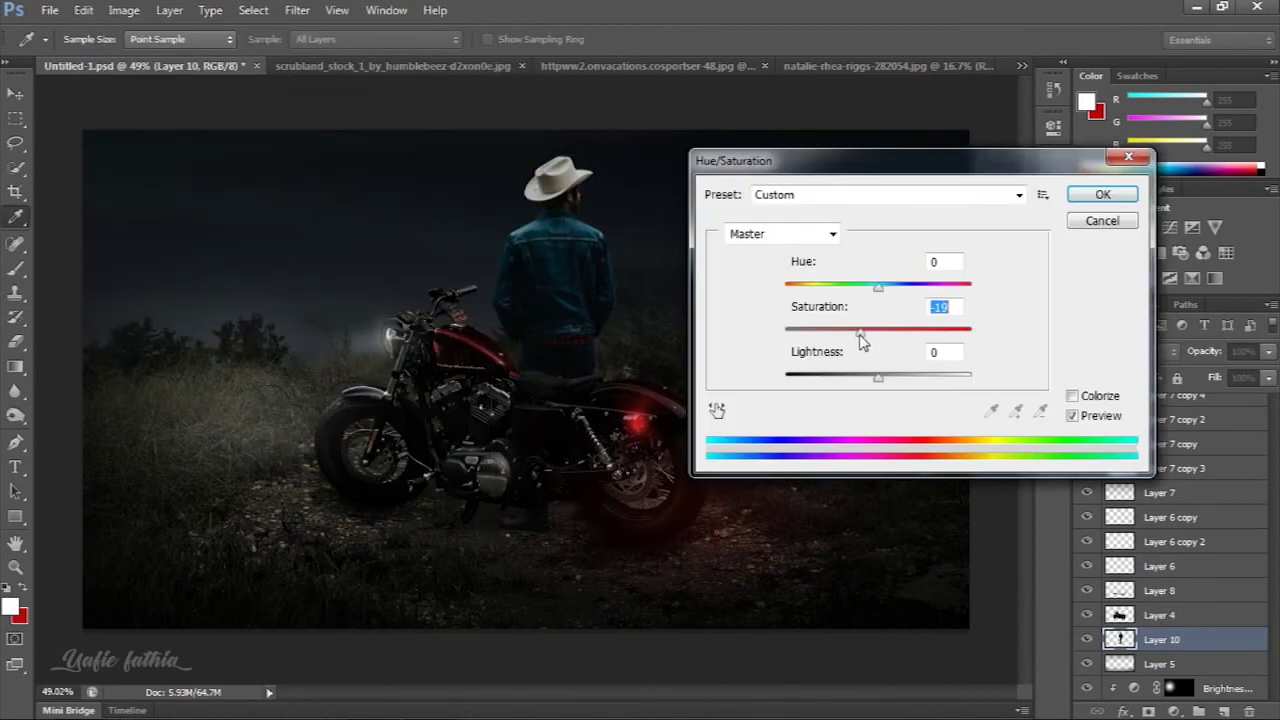
pyautogui.click(1102, 194)
# Burn the back of the cowboy's jacket, then dodge to lighten his hat and jacket
pyautogui.click(16, 415)
pyautogui.moveTo(582, 230)
pyautogui.mouseDown()
pyautogui.moveTo(606, 269)
pyautogui.moveTo(563, 283)
pyautogui.moveTo(580, 309)
pyautogui.moveTo(548, 290)
pyautogui.mouseUp()
pyautogui.rightClick(20, 418)
pyautogui.click(98, 411)
pyautogui.moveTo(525, 229)
pyautogui.mouseDown()
pyautogui.moveTo(514, 340)
pyautogui.moveTo(509, 286)
pyautogui.mouseUp()
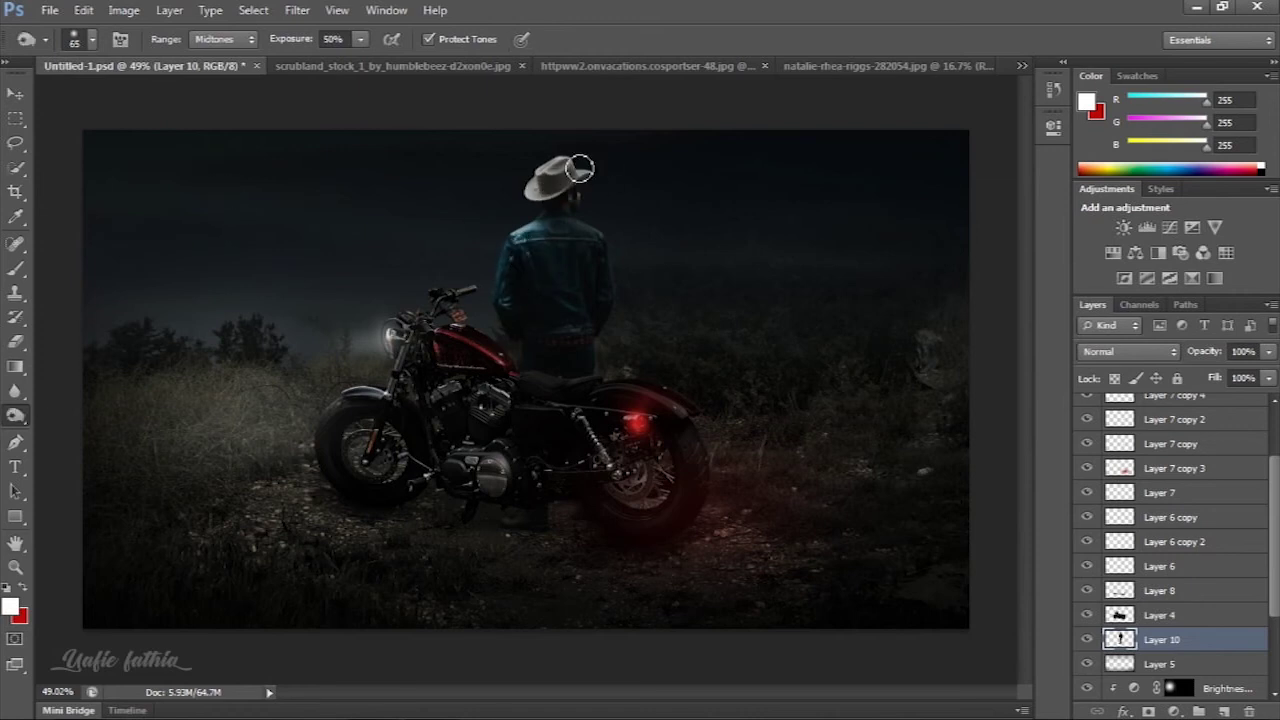
pyautogui.click(15, 93)
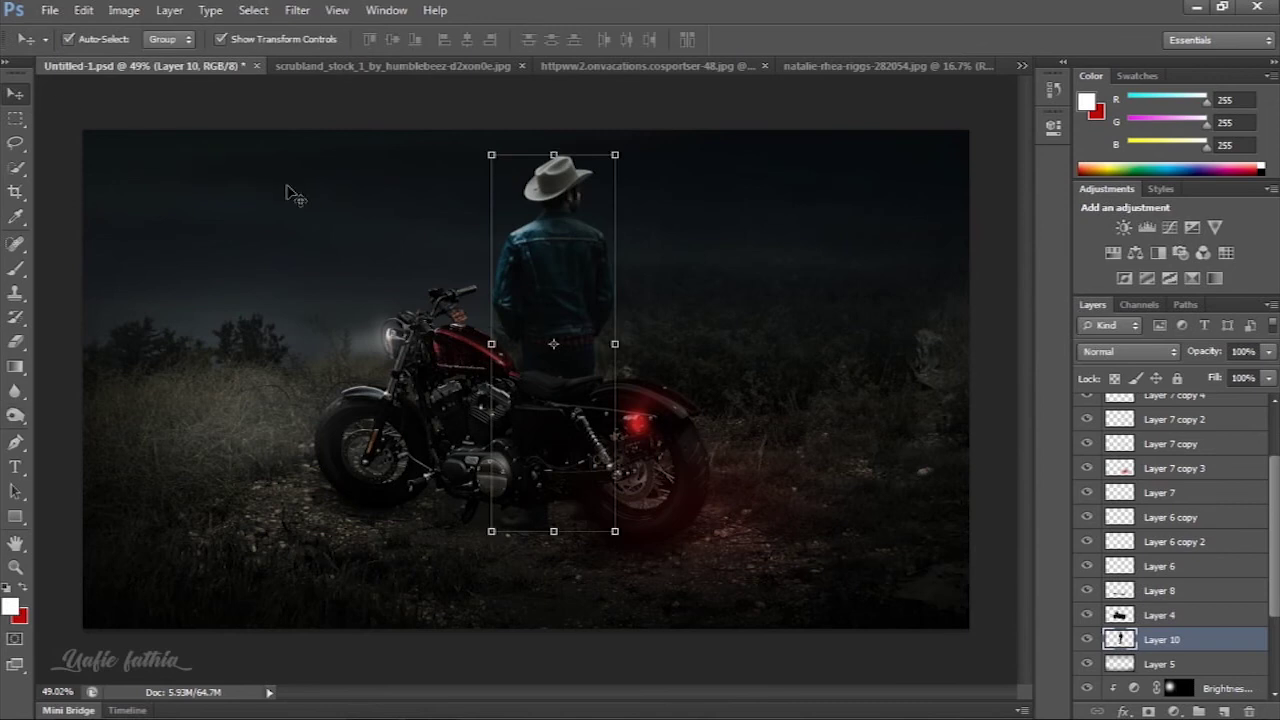
# Add a Brightness/Contrast layer clipped to the cowboy's Layer 10, set Brightness to 94, and invert its mask to black
pyautogui.click(1174, 711)
pyautogui.click(1165, 366)
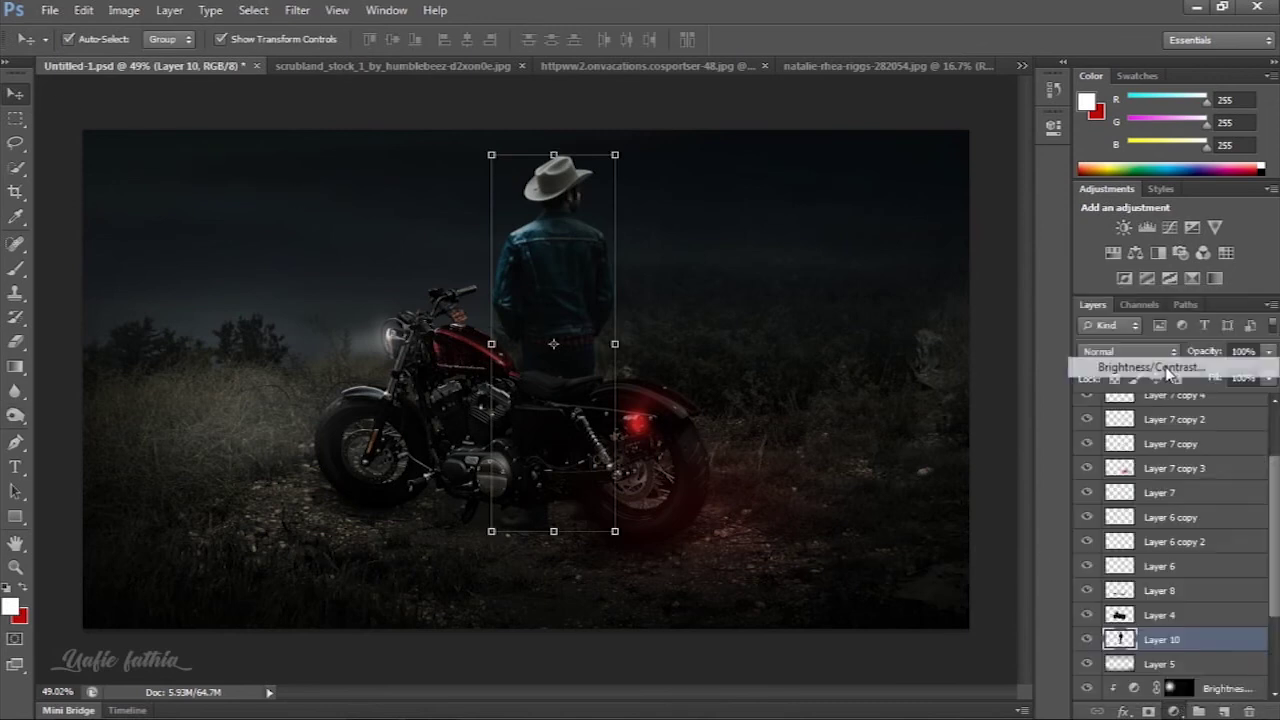
pyautogui.click(883, 436)
pyautogui.moveTo(892, 219); pyautogui.dragTo(988, 220)
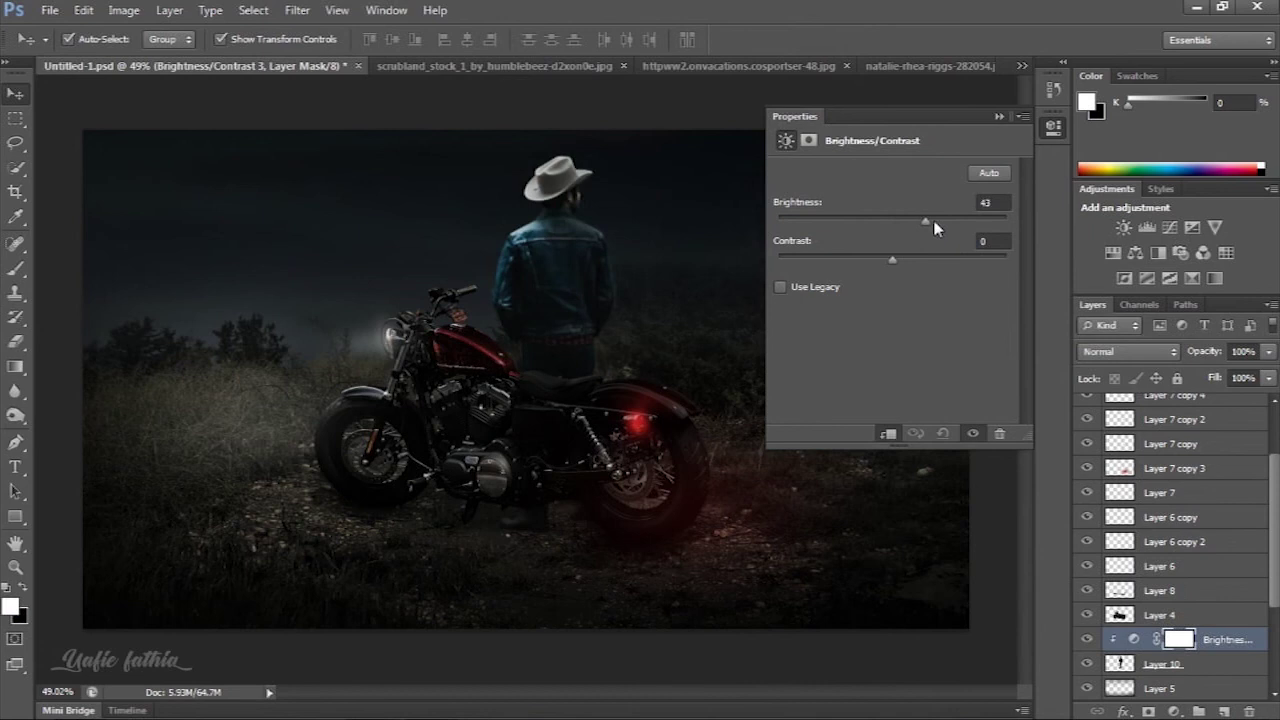
pyautogui.moveTo(968, 223); pyautogui.dragTo(964, 226)
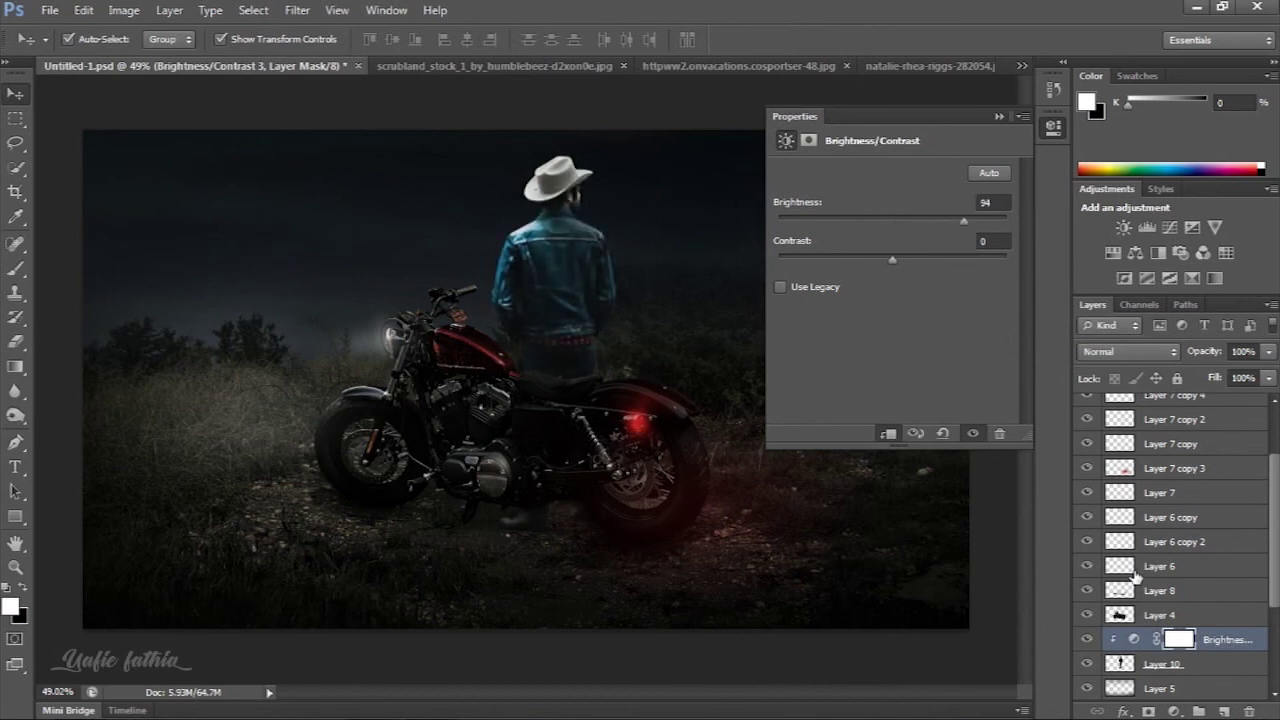
pyautogui.click(1180, 640)
pyautogui.hotkey('ctrl', 'i')
pyautogui.click(998, 116)
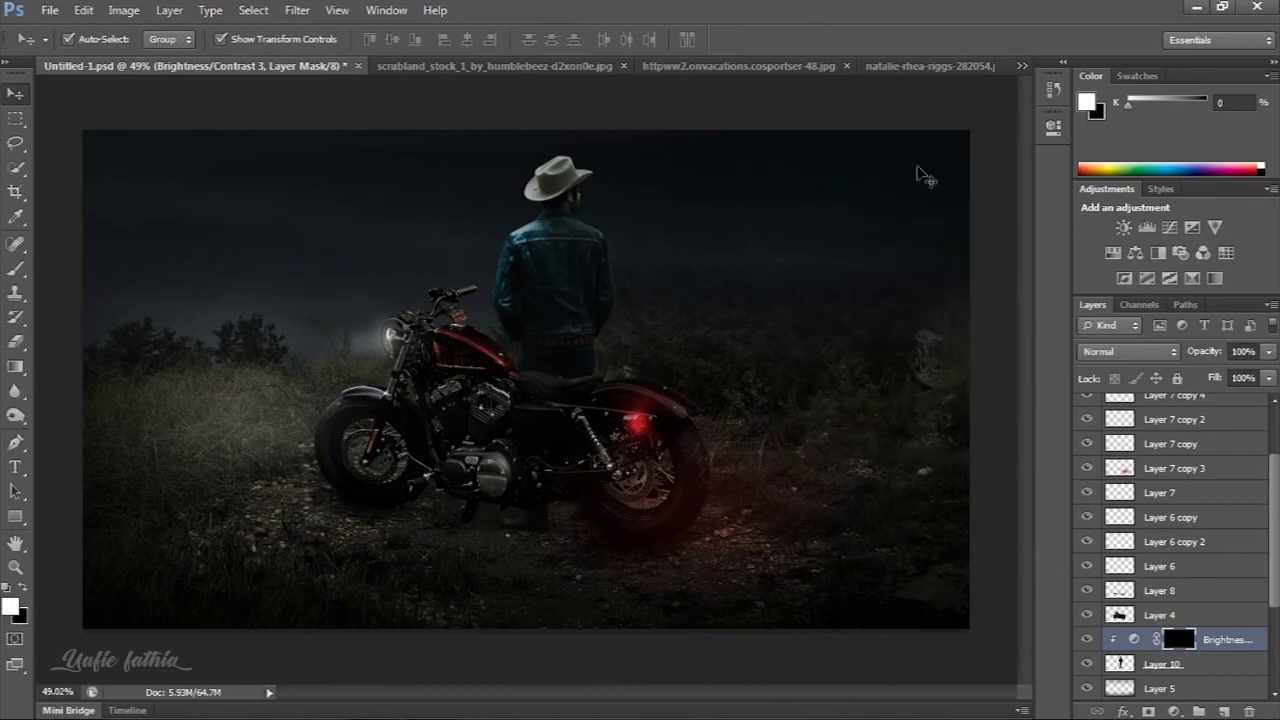
# Duplicate Layer 6 copy 2 as Layer 6 copy 3, rotated about -11° and stretched to 139% height
pyautogui.press('b')
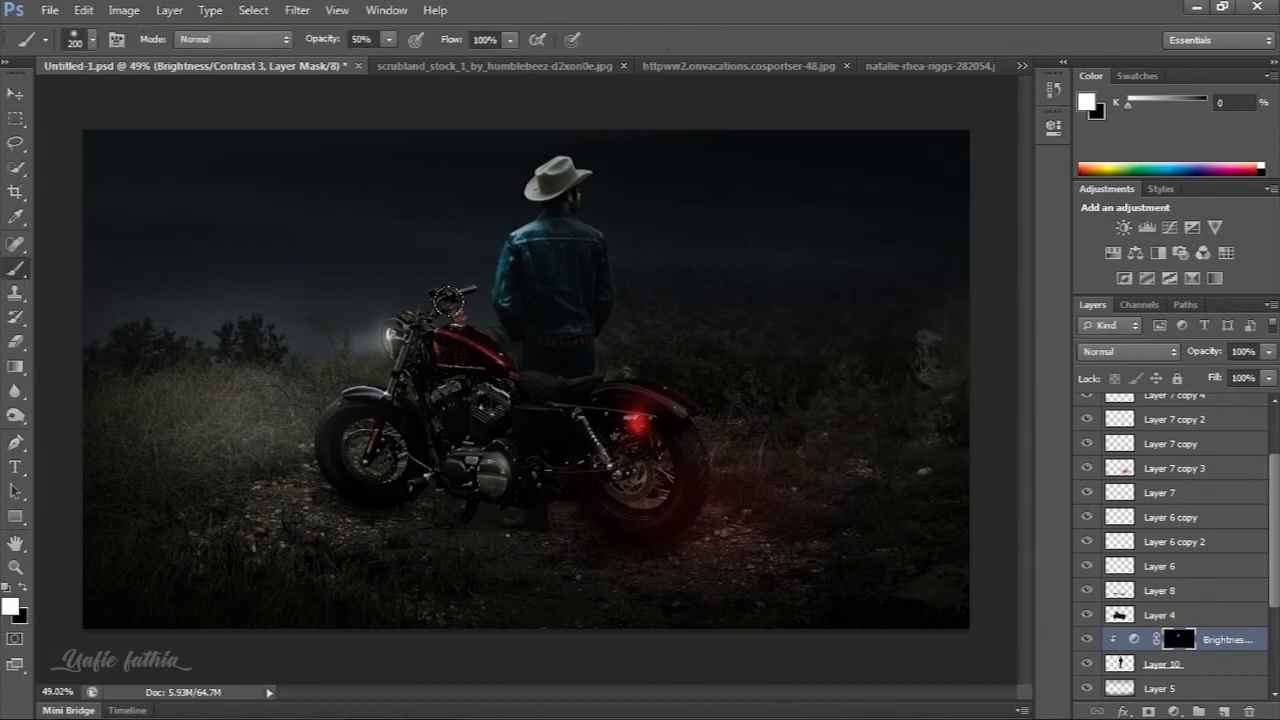
pyautogui.click(18, 92)
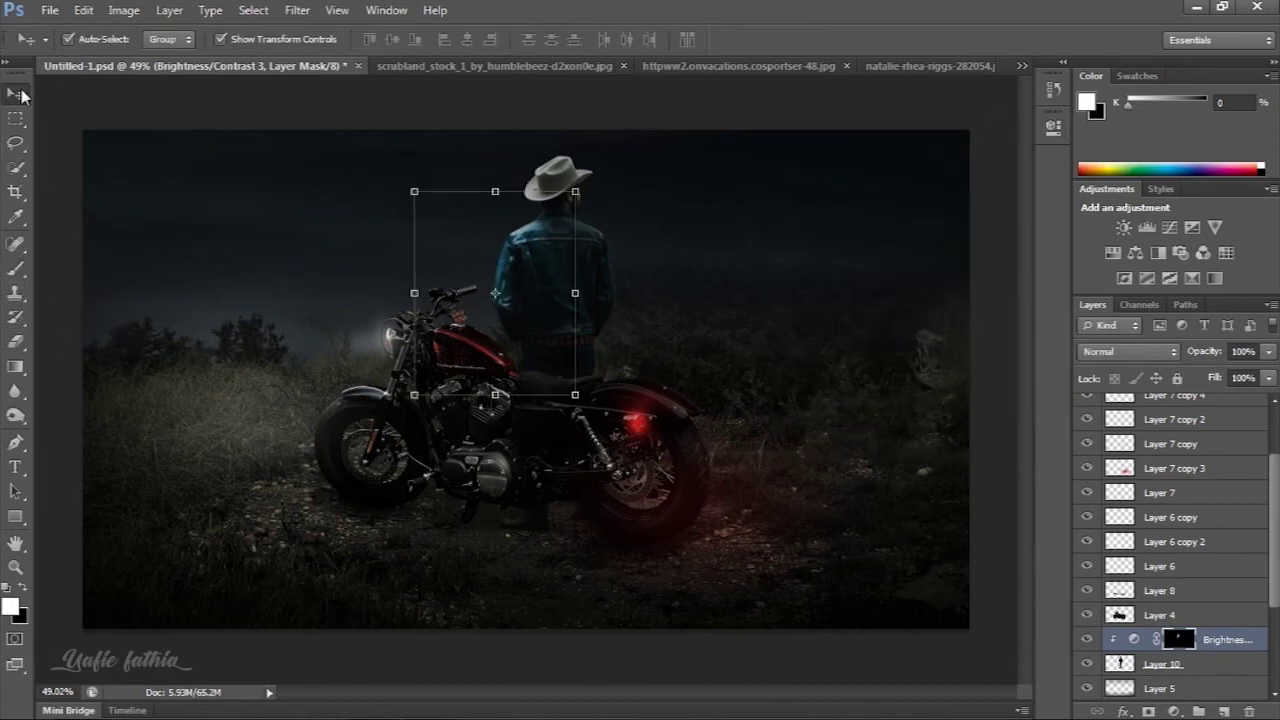
pyautogui.click(228, 430)
pyautogui.moveTo(228, 430); pyautogui.dragTo(465, 304)
pyautogui.hotkey('ctrl', 't')
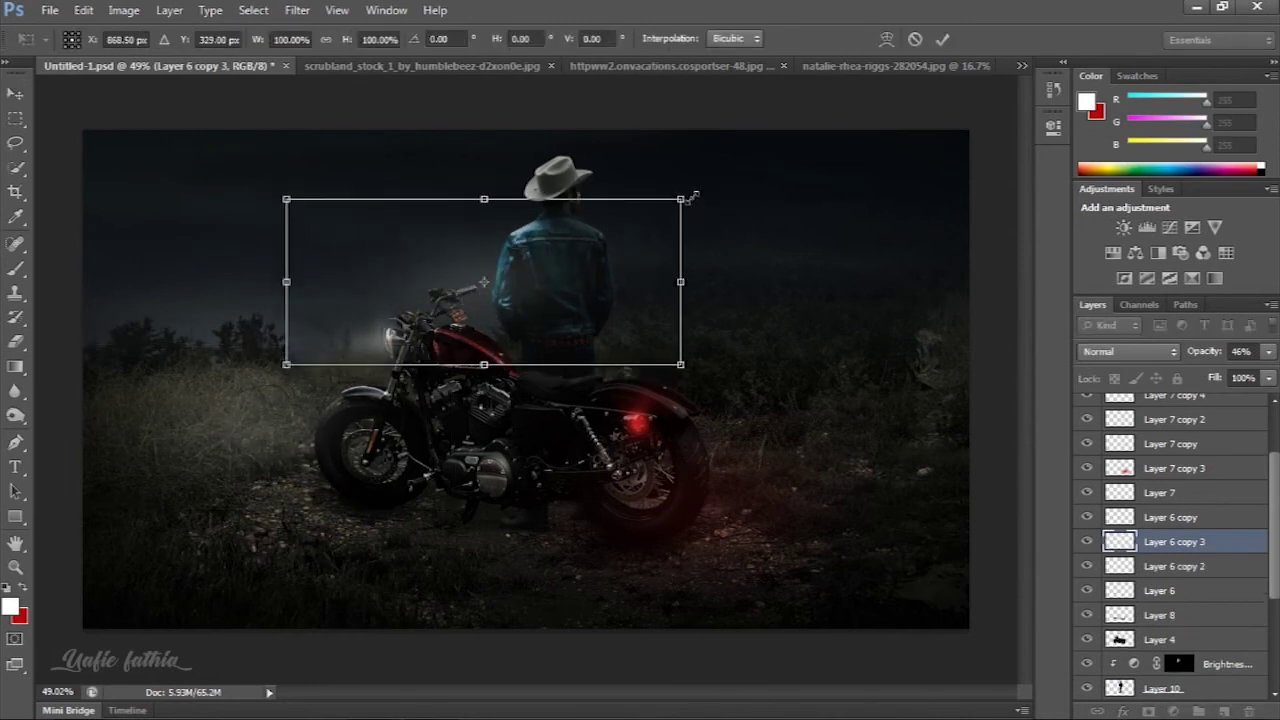
pyautogui.moveTo(687, 175); pyautogui.dragTo(640, 270)
pyautogui.moveTo(499, 363); pyautogui.dragTo(504, 396)
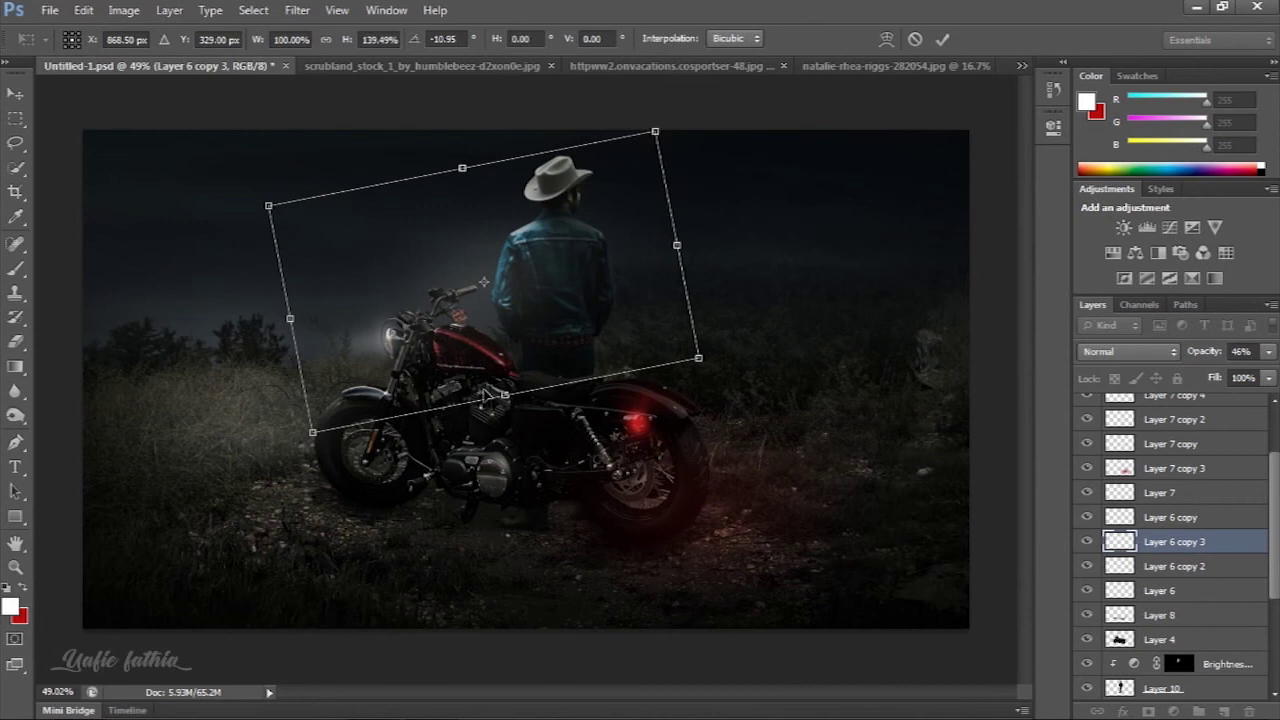
pyautogui.press('Return')
pyautogui.click(68, 500)
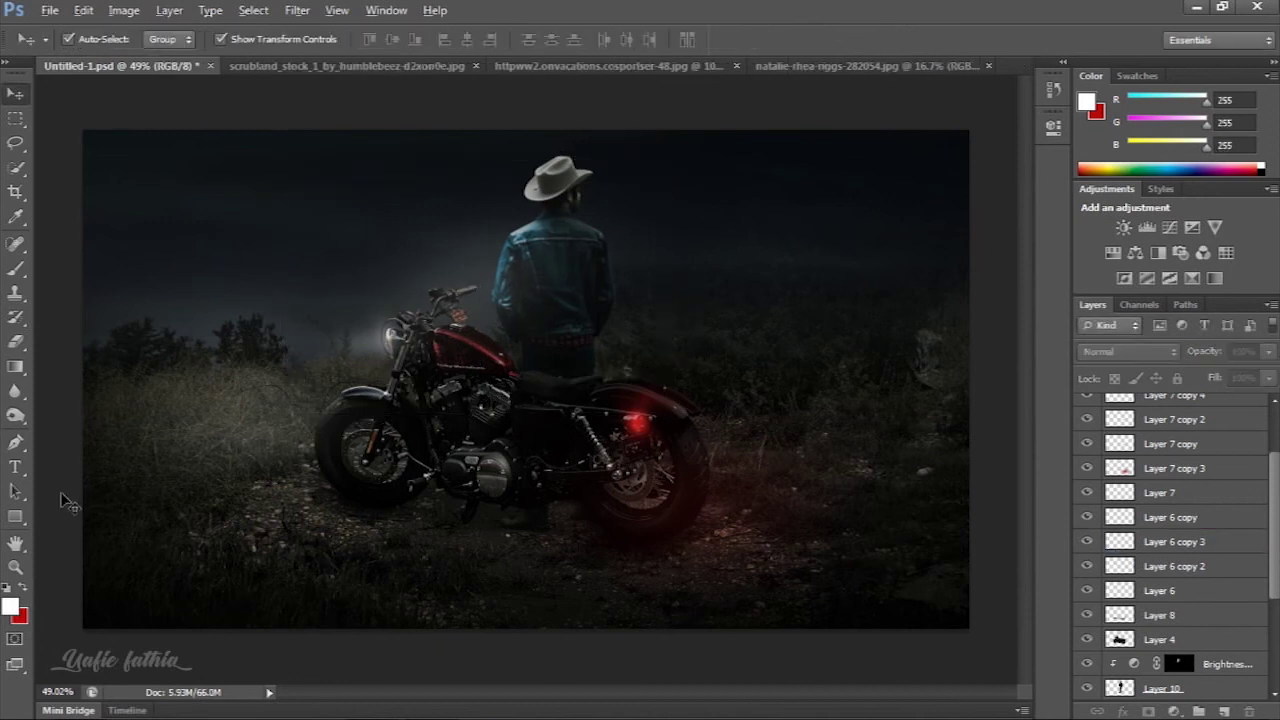
pyautogui.scroll(-2, 68, 500)
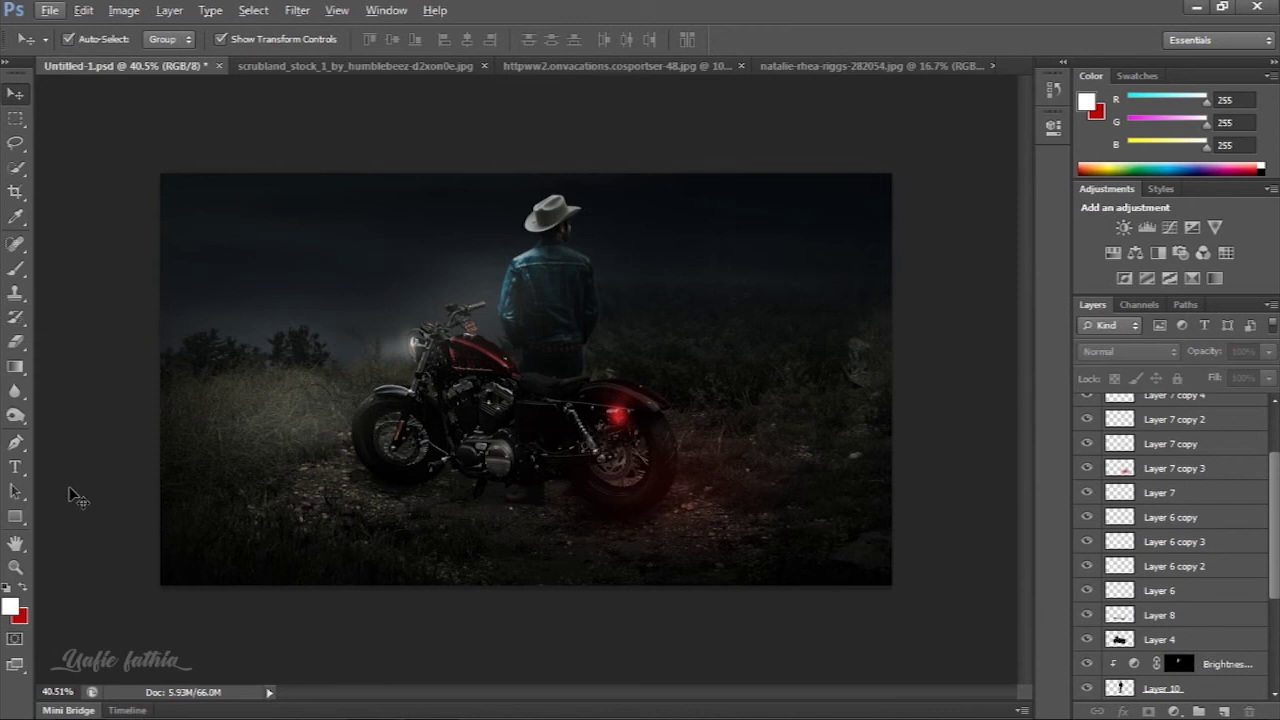
# Set up a 35-pixel black brush on Layer 8 and fit the image in the window
pyautogui.scroll(2, 534, 509)
pyautogui.scroll(1, 480, 530)
pyautogui.click(640, 590)
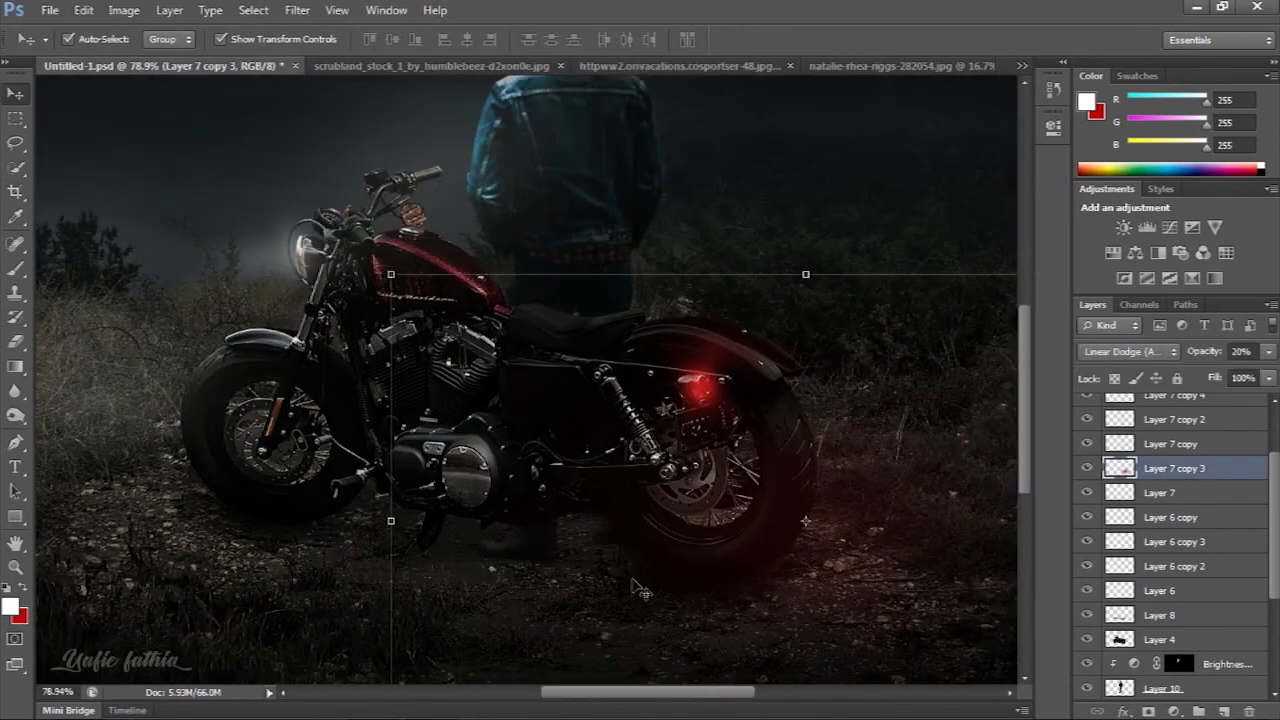
pyautogui.click(302, 545)
pyautogui.click(16, 268)
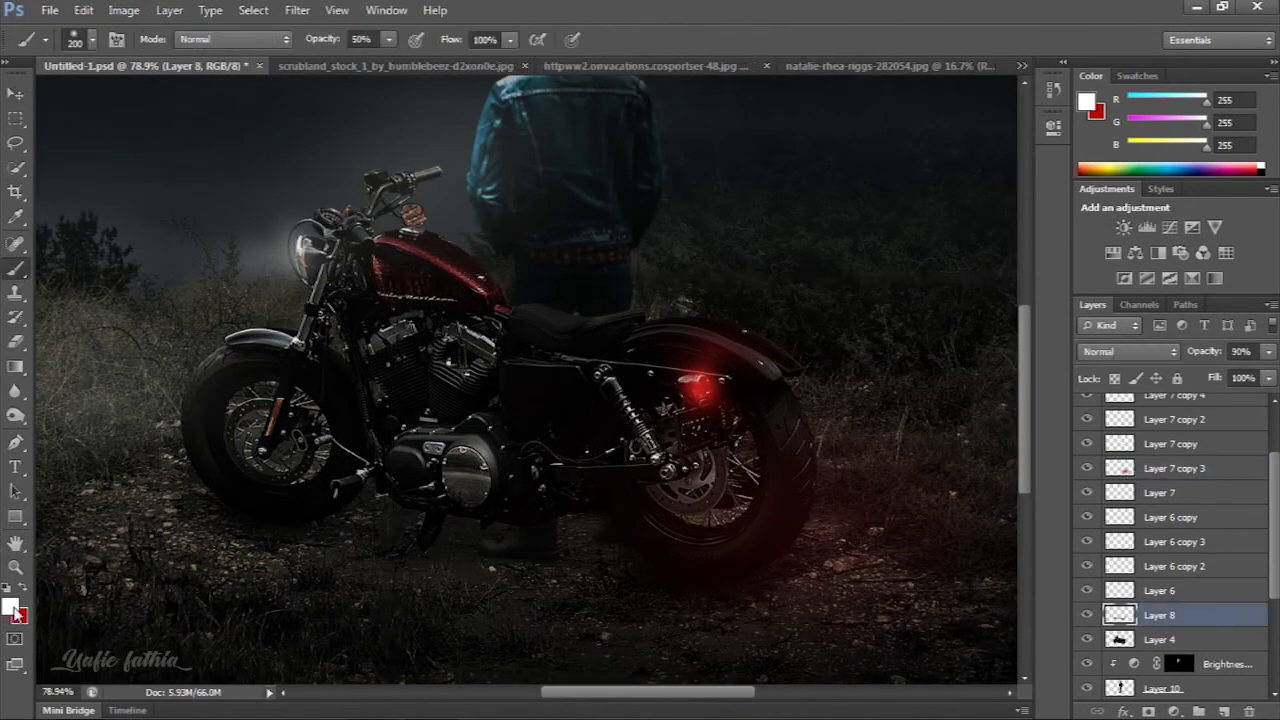
pyautogui.click(12, 606)
pyautogui.click(768, 606)
pyautogui.click(1166, 331)
pyautogui.press('[')
pyautogui.press('[')
pyautogui.press('[')
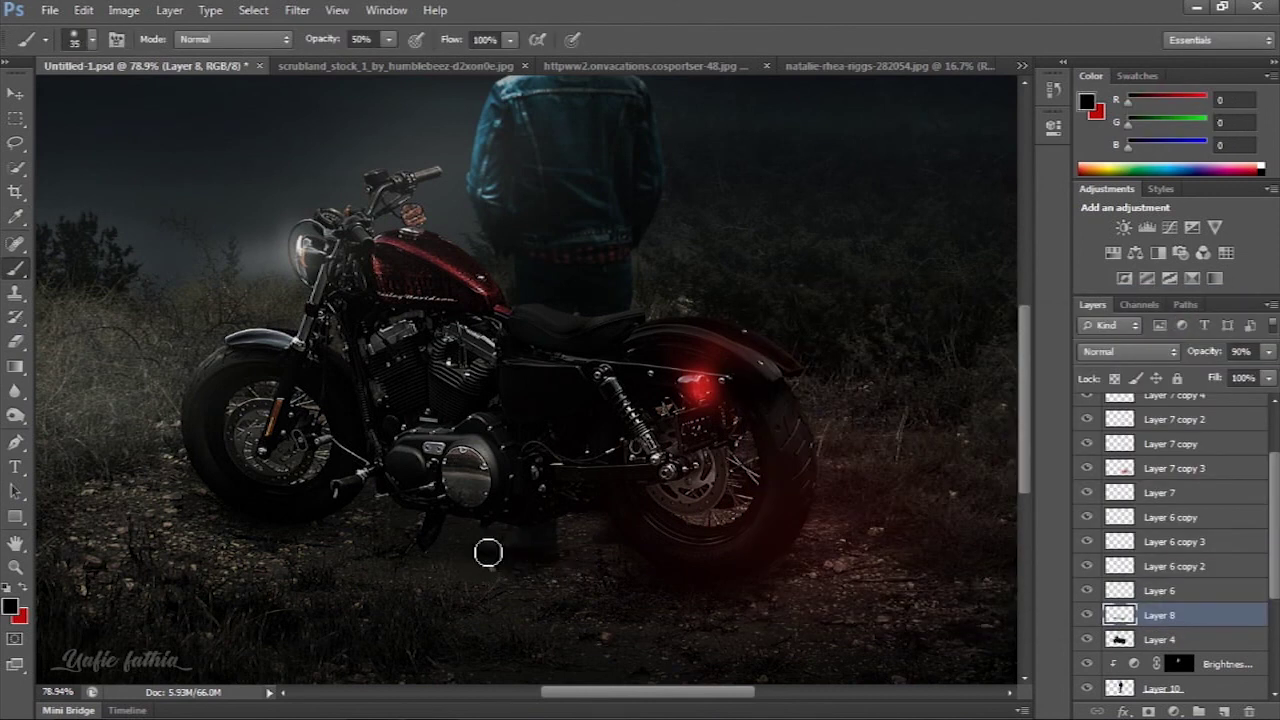
pyautogui.hotkey('ctrl', '0')
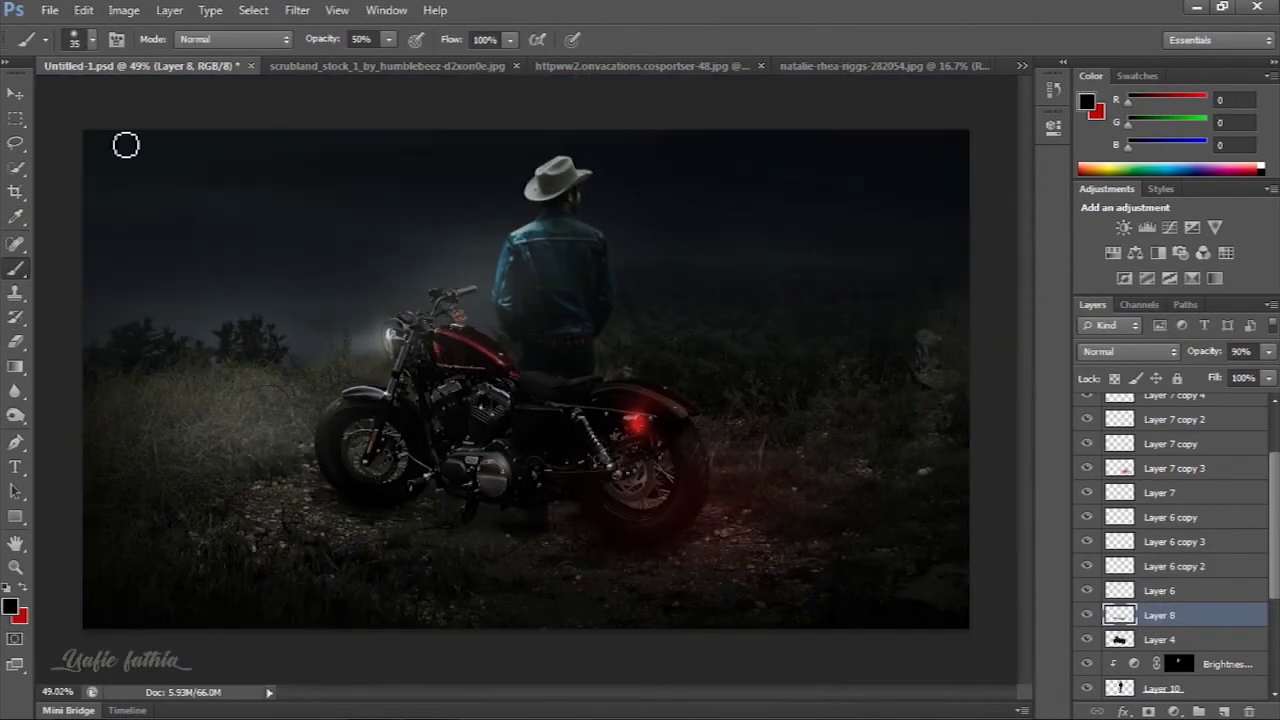
# Move layers Layer 10 through Layer 7 copy 4 (cowboy, motorcycle, glows) slightly lower, about 0.123 in
pyautogui.press('v')
pyautogui.click(63, 106)
pyautogui.scroll(-3, 1178, 612)
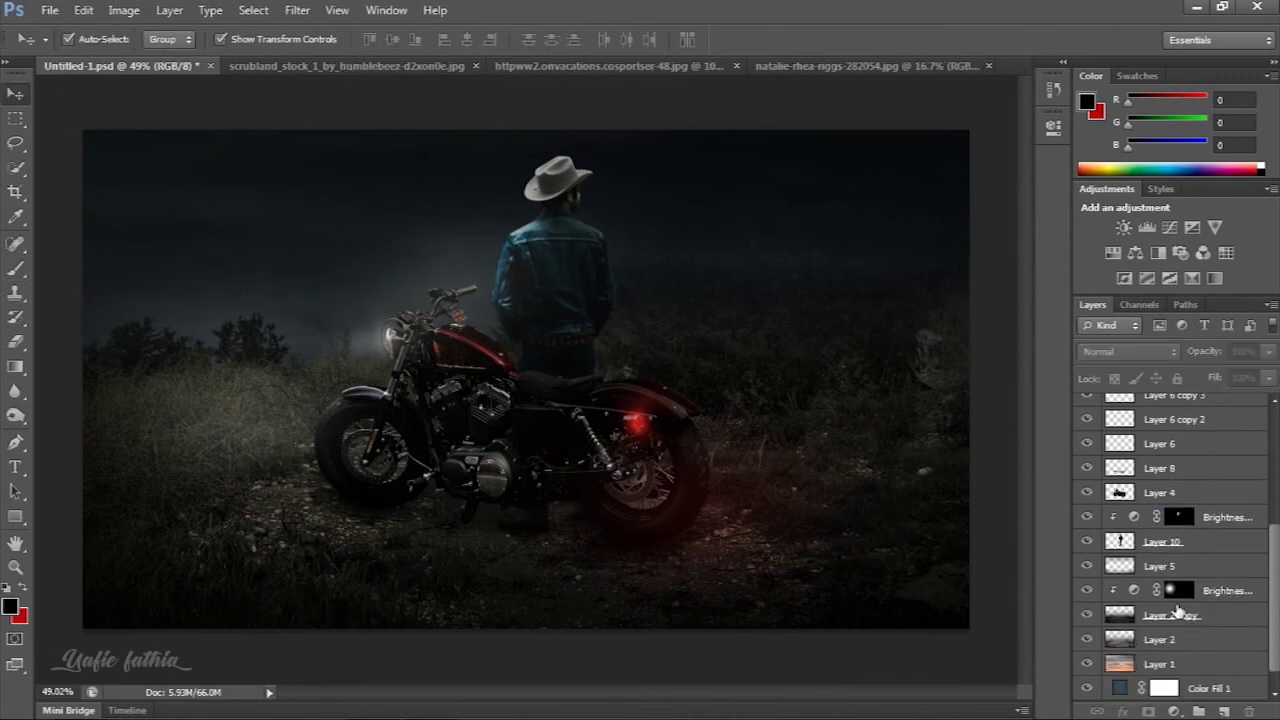
pyautogui.click(1170, 544)
pyautogui.scroll(4, 1165, 520)
pyautogui.keyDown('shift'); pyautogui.click(1158, 484); pyautogui.keyUp('shift')
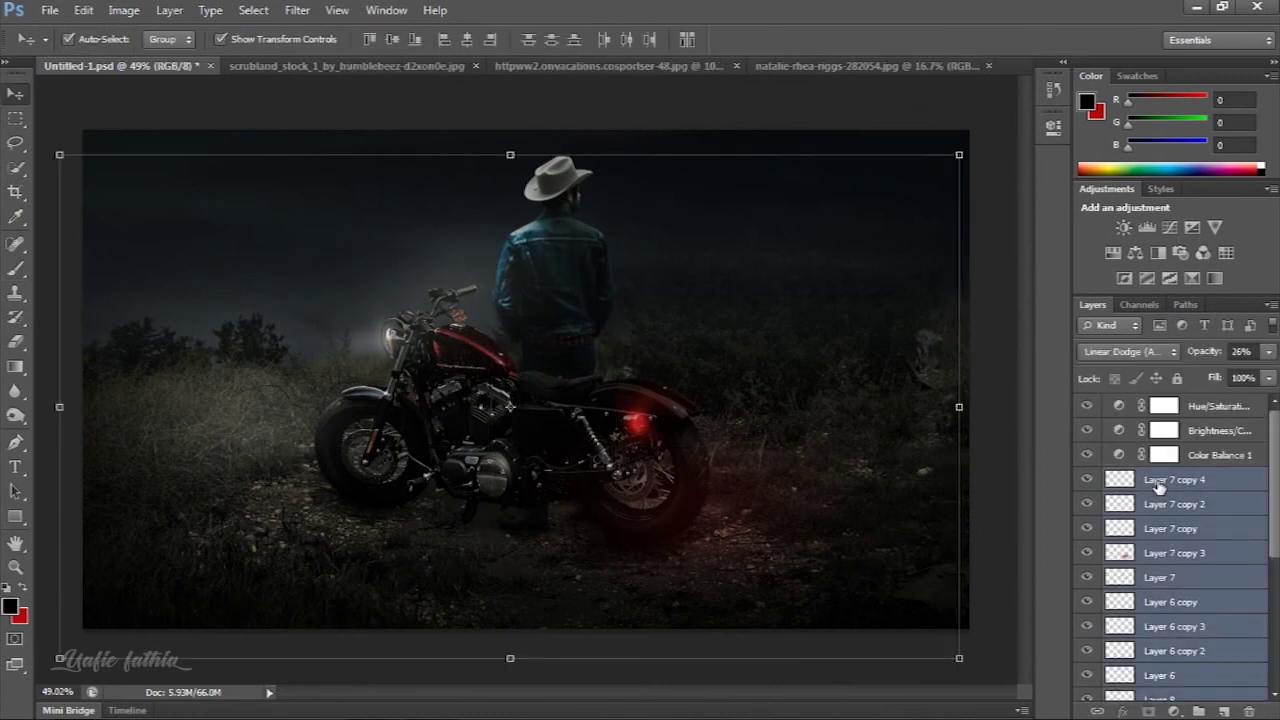
pyautogui.scroll(-1, 1188, 612)
pyautogui.scroll(-2, 1188, 612)
pyautogui.moveTo(540, 415); pyautogui.dragTo(545, 453)
pyautogui.click(233, 103)
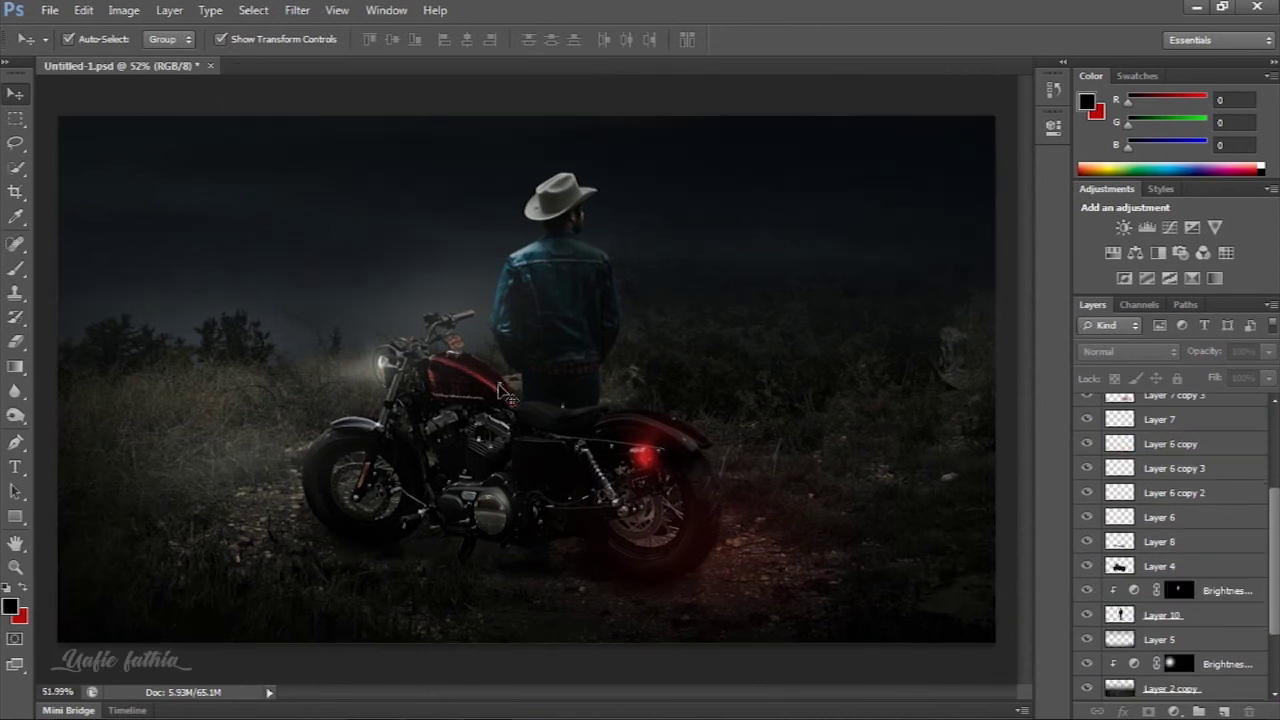
# Add a new empty Layer 11 above the motorcycle's Layer 4 for clone-stamp retouching
pyautogui.click(505, 395)
pyautogui.click(1224, 711)
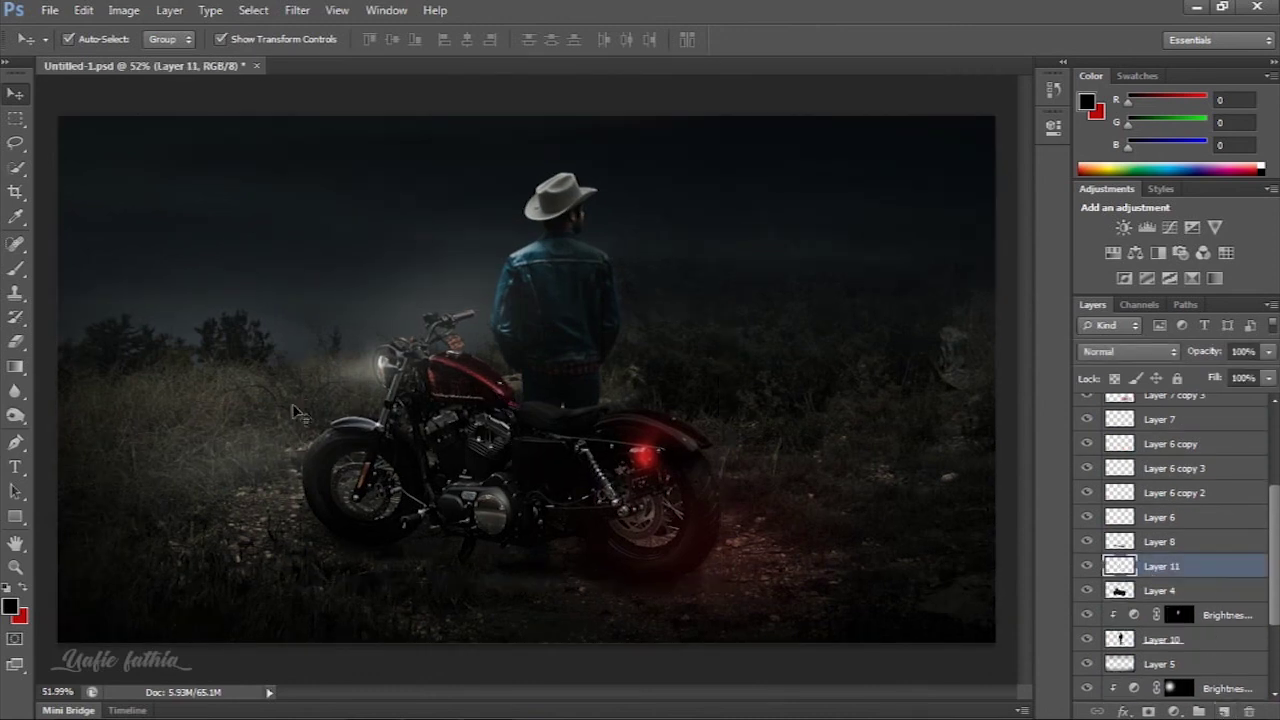
pyautogui.click(16, 296)
pyautogui.scroll(1, 495, 340)
pyautogui.scroll(2, 495, 340)
pyautogui.scroll(2, 485, 335)
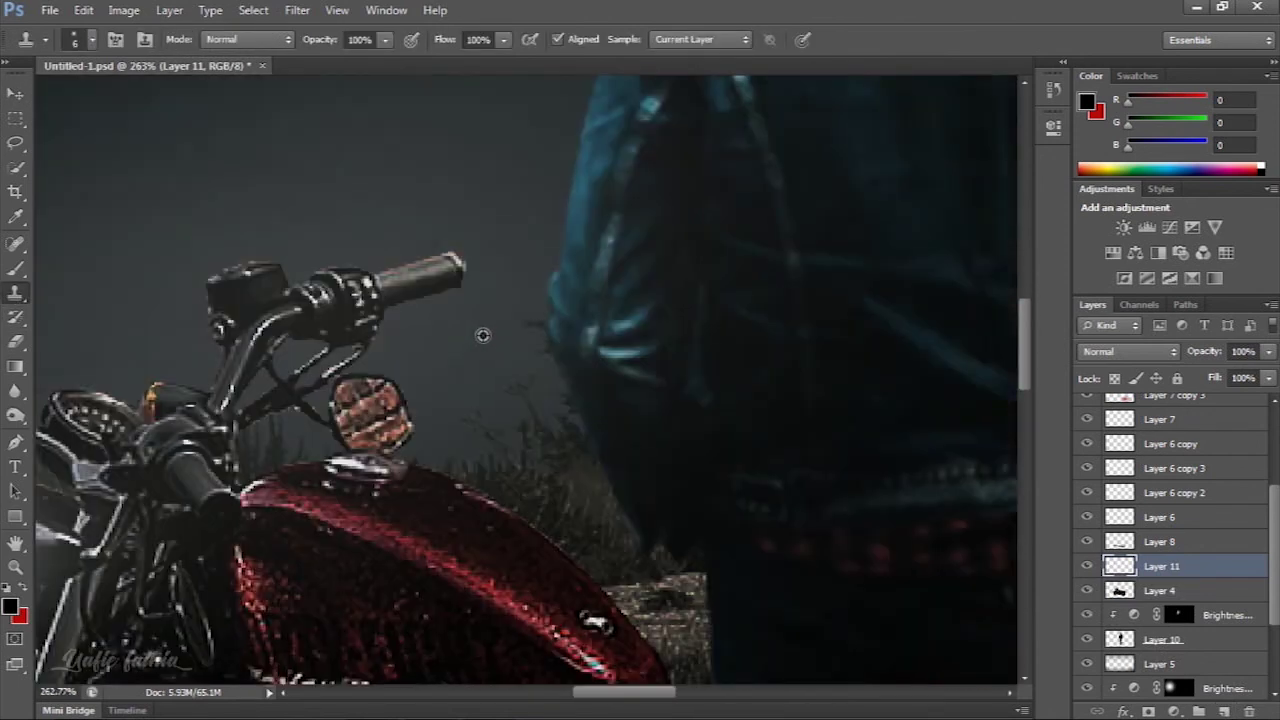
pyautogui.scroll(1, 485, 335)
# Clone dark jacket texture from Layer 10 over the motorcycle mirror on Layer 11
pyautogui.click(1160, 640)
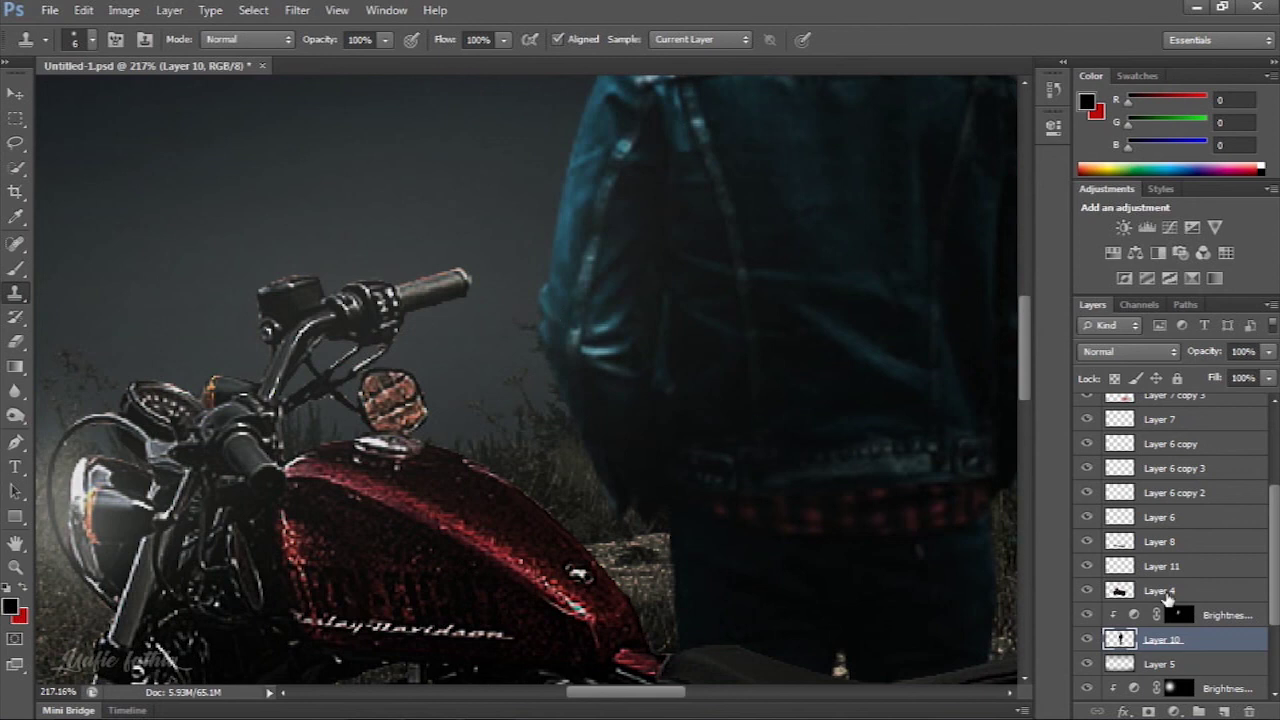
pyautogui.click(1165, 566)
pyautogui.moveTo(397, 386)
pyautogui.mouseDown()
pyautogui.moveTo(405, 430)
pyautogui.moveTo(423, 409)
pyautogui.moveTo(411, 426)
pyautogui.moveTo(424, 420)
pyautogui.moveTo(398, 388)
pyautogui.moveTo(406, 434)
pyautogui.moveTo(394, 429)
pyautogui.moveTo(394, 399)
pyautogui.moveTo(423, 423)
pyautogui.moveTo(394, 403)
pyautogui.moveTo(417, 440)
pyautogui.moveTo(370, 417)
pyautogui.mouseUp()
pyautogui.hotkey('alt', '[')
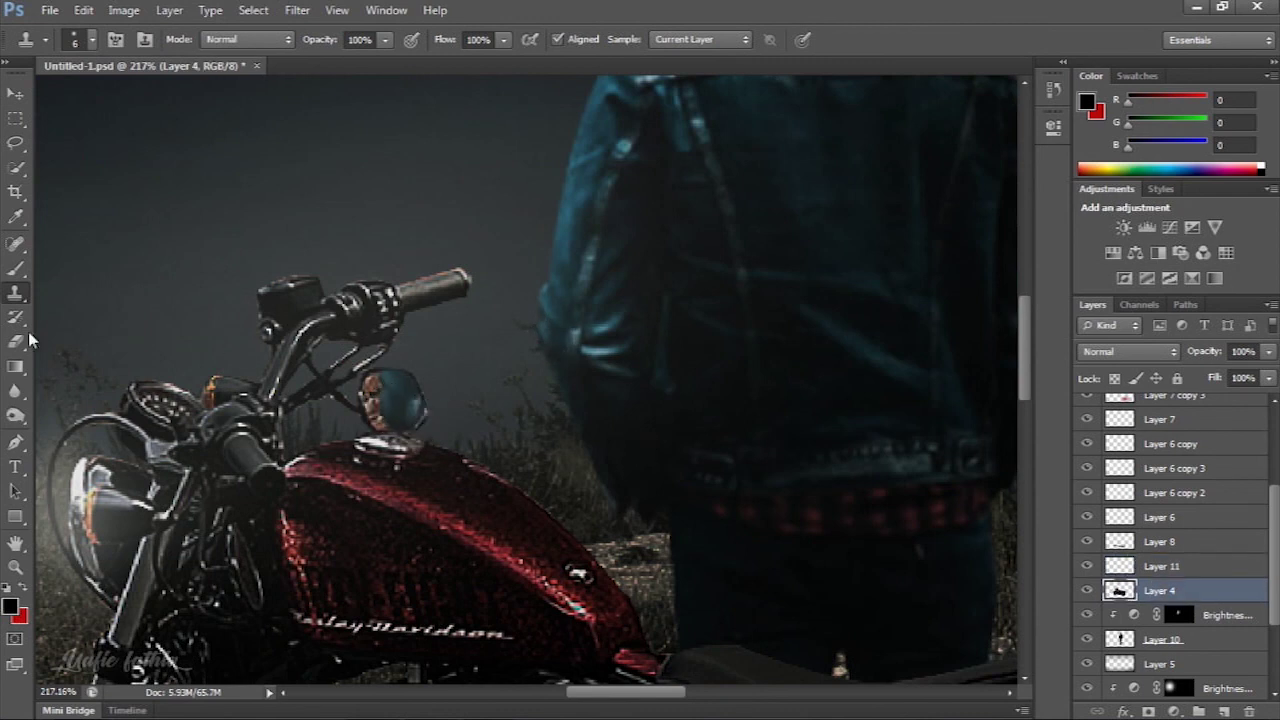
pyautogui.press('e')
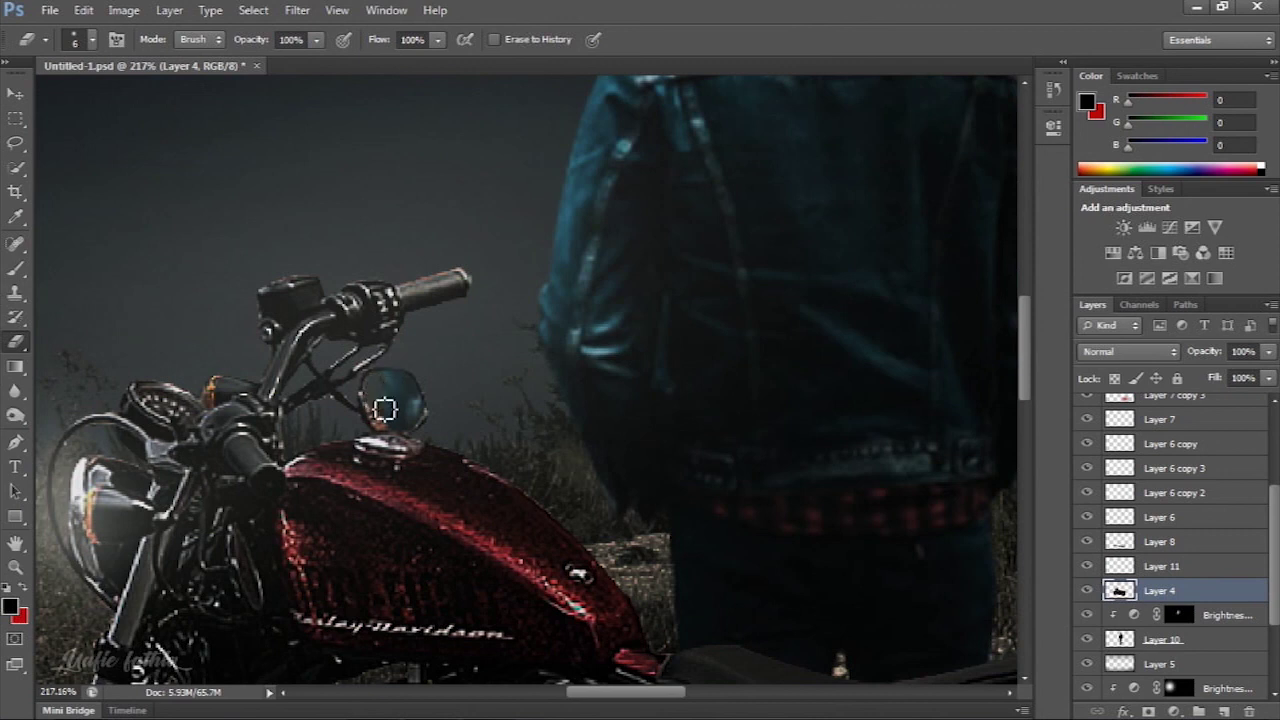